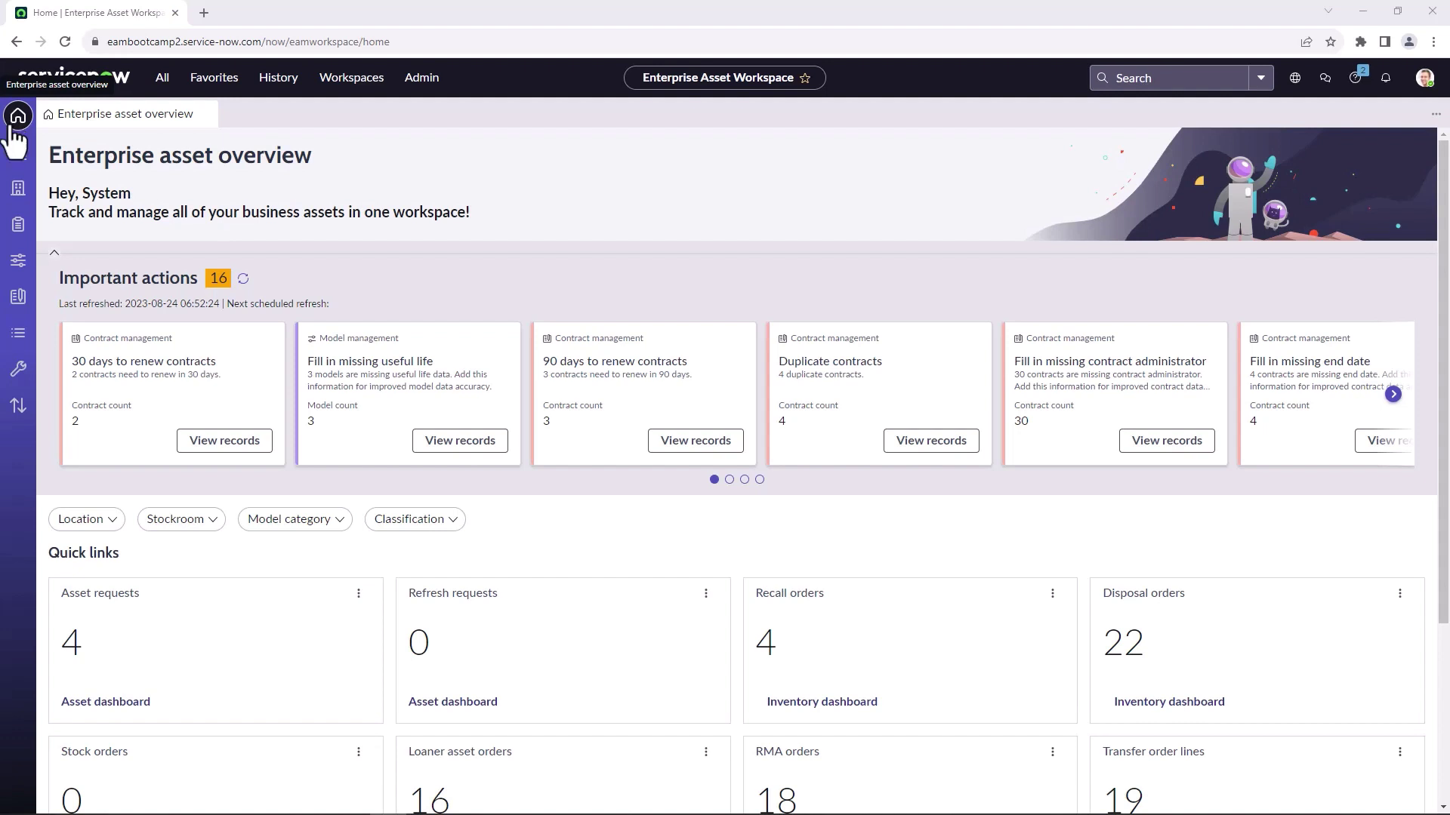
Step: Open REQ0010005 from Procurement Requests, check its approvers, then open catalog task SCTASK0010005
left_click(27, 339)
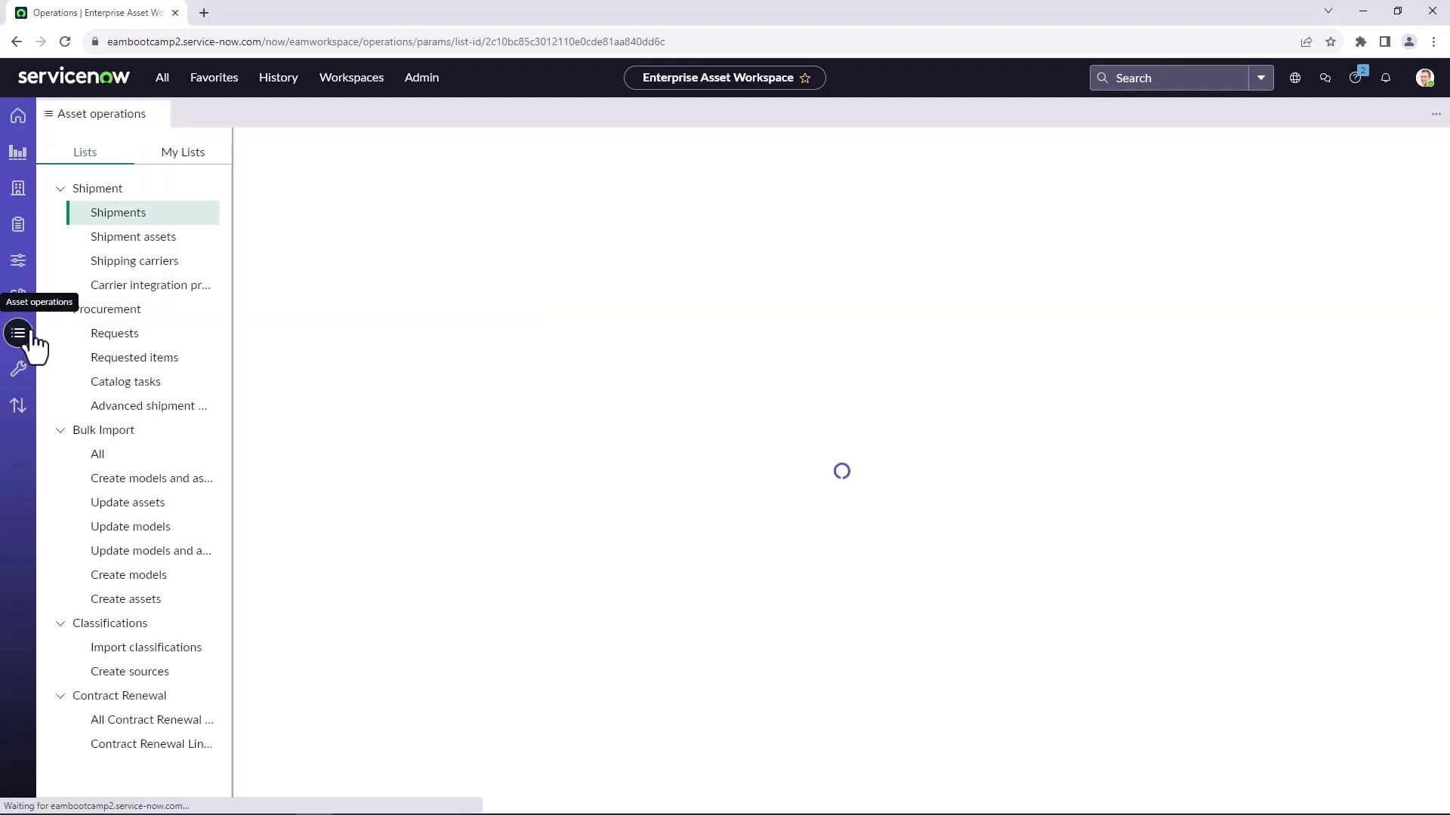
left_click(108, 335)
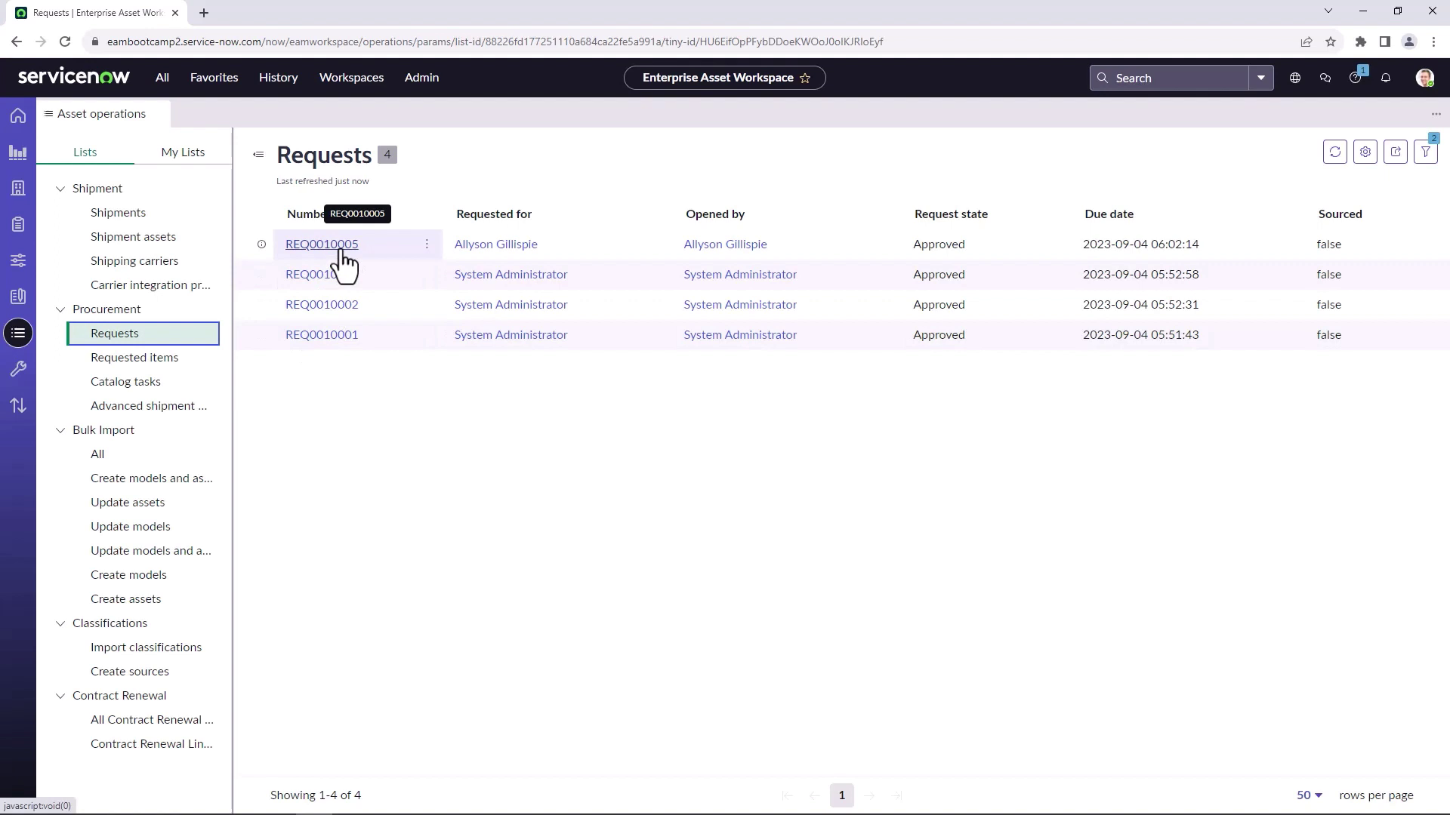
left_click(321, 245)
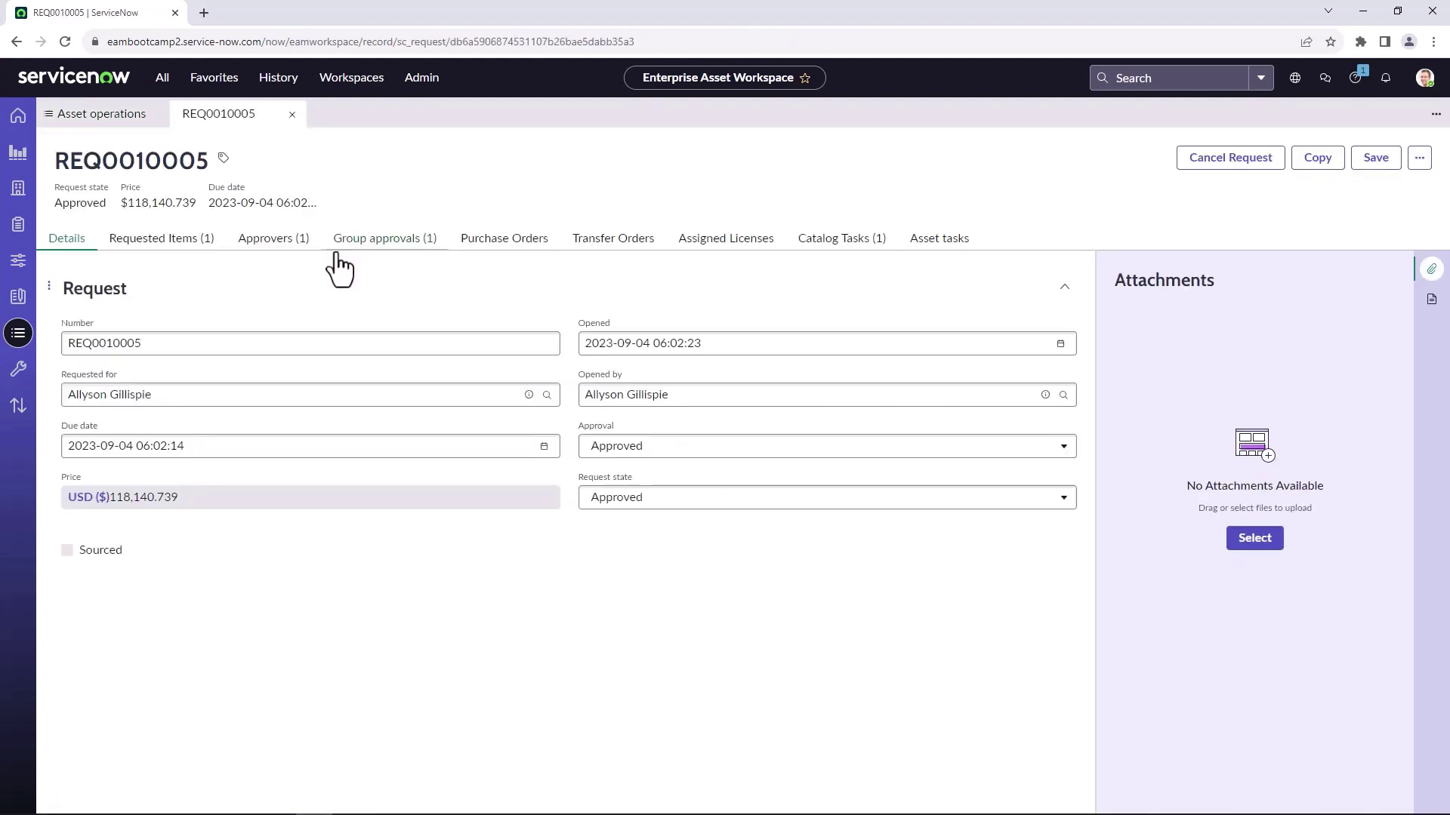
left_click(276, 240)
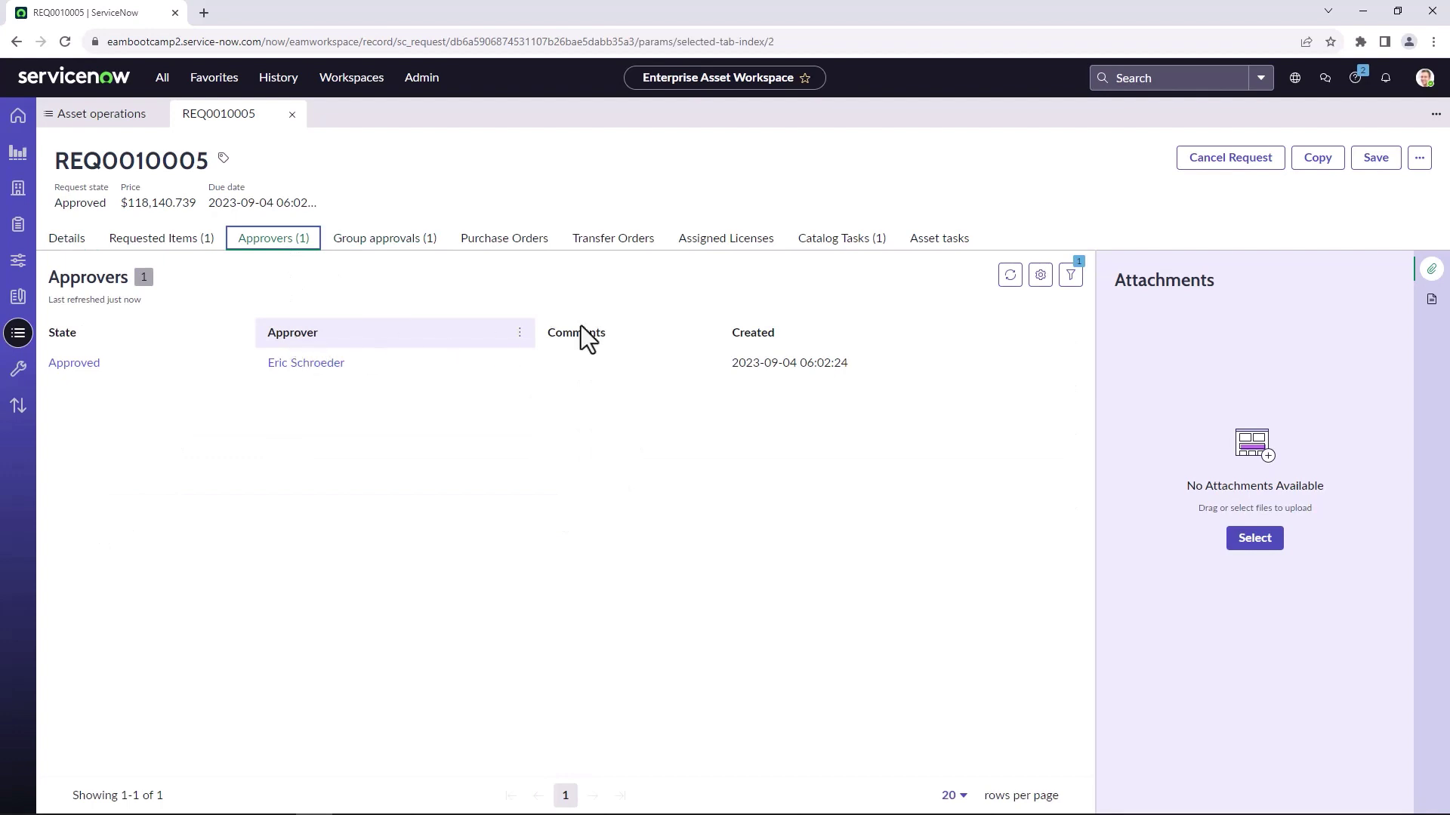
left_click(859, 245)
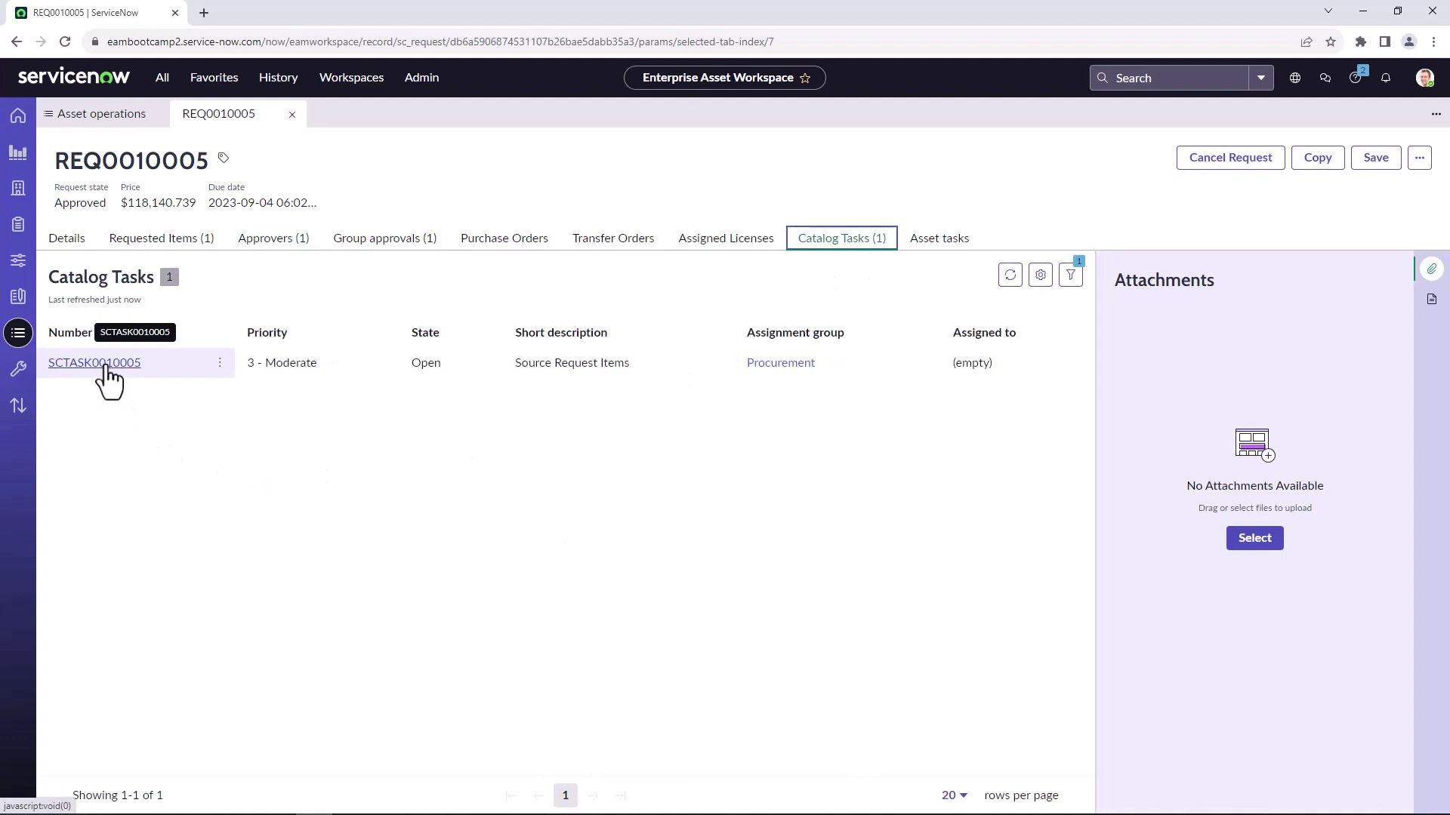
left_click(105, 366)
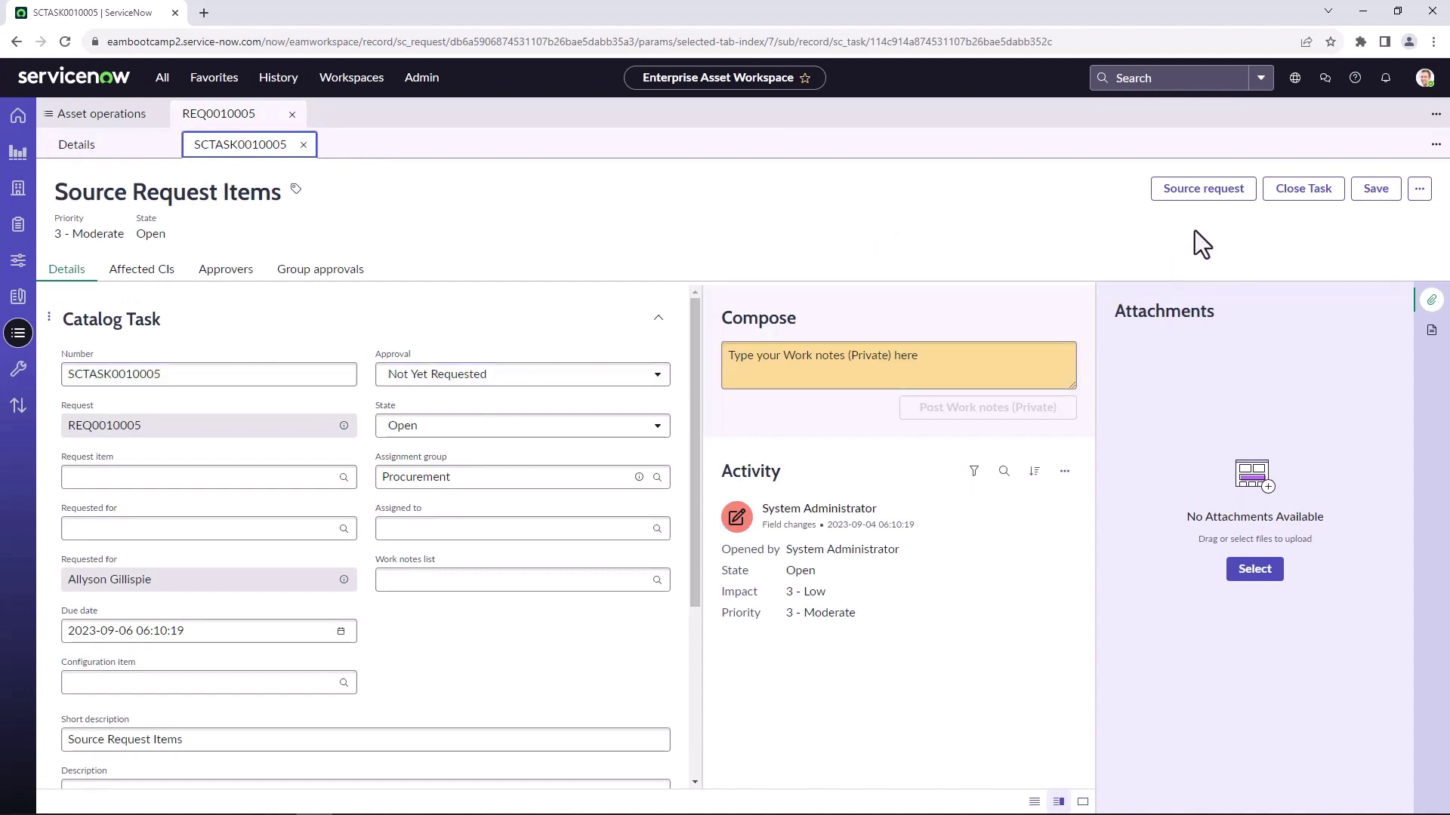
Step: Source the trenching bucket by consuming 1 from EAM Stockroom West local stock and submit
left_click(1201, 193)
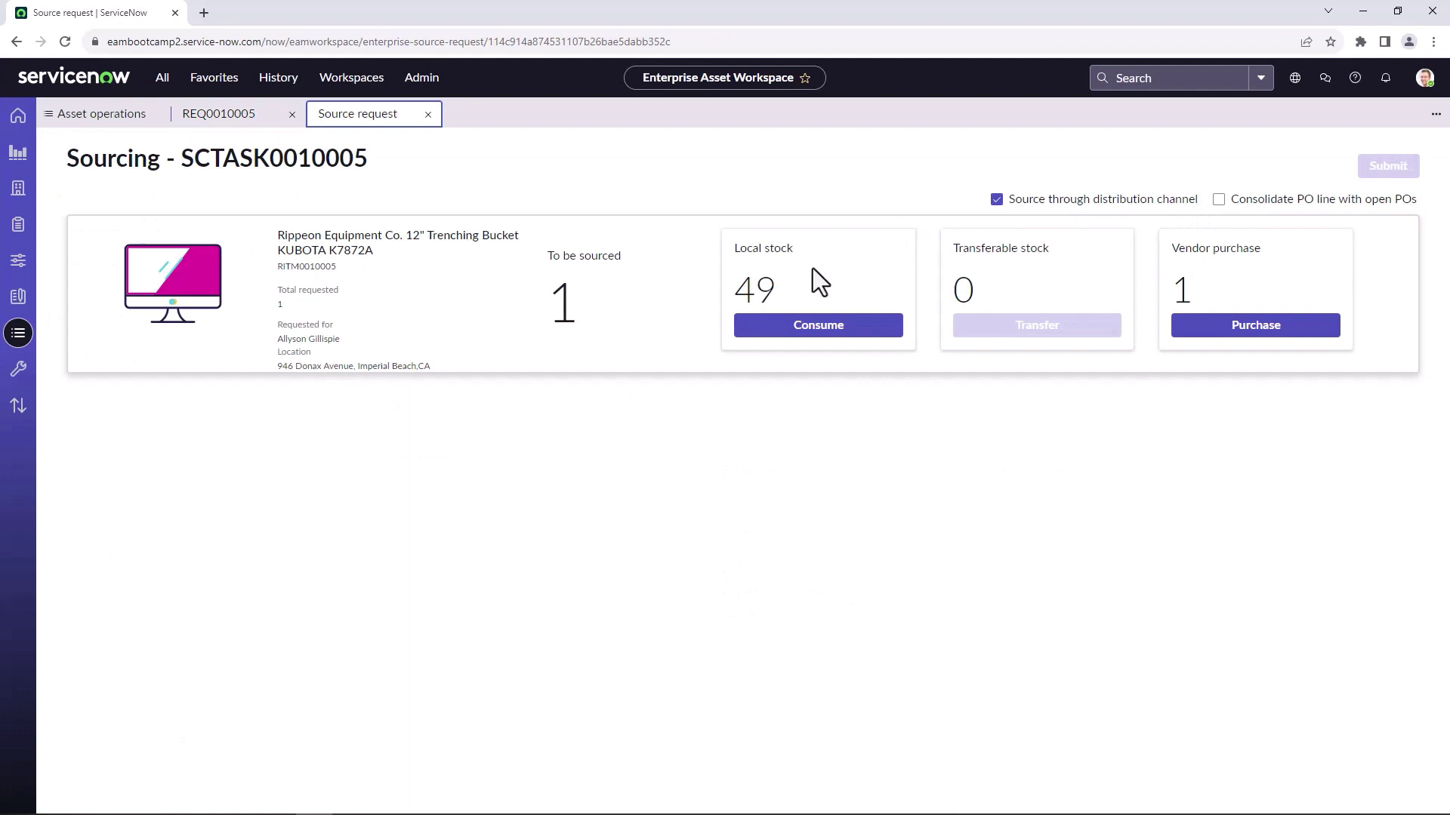
left_click(785, 338)
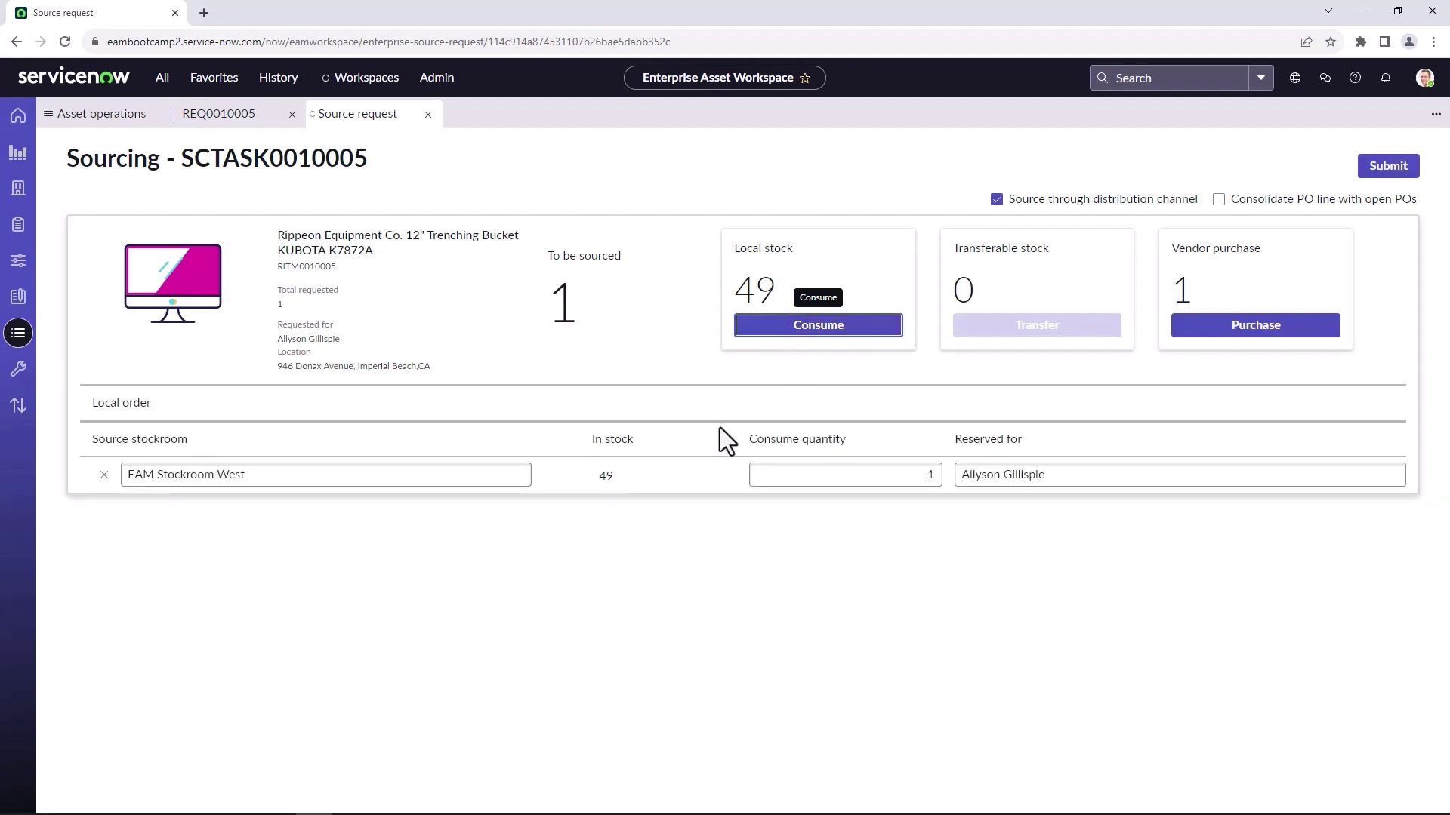
left_click(1396, 172)
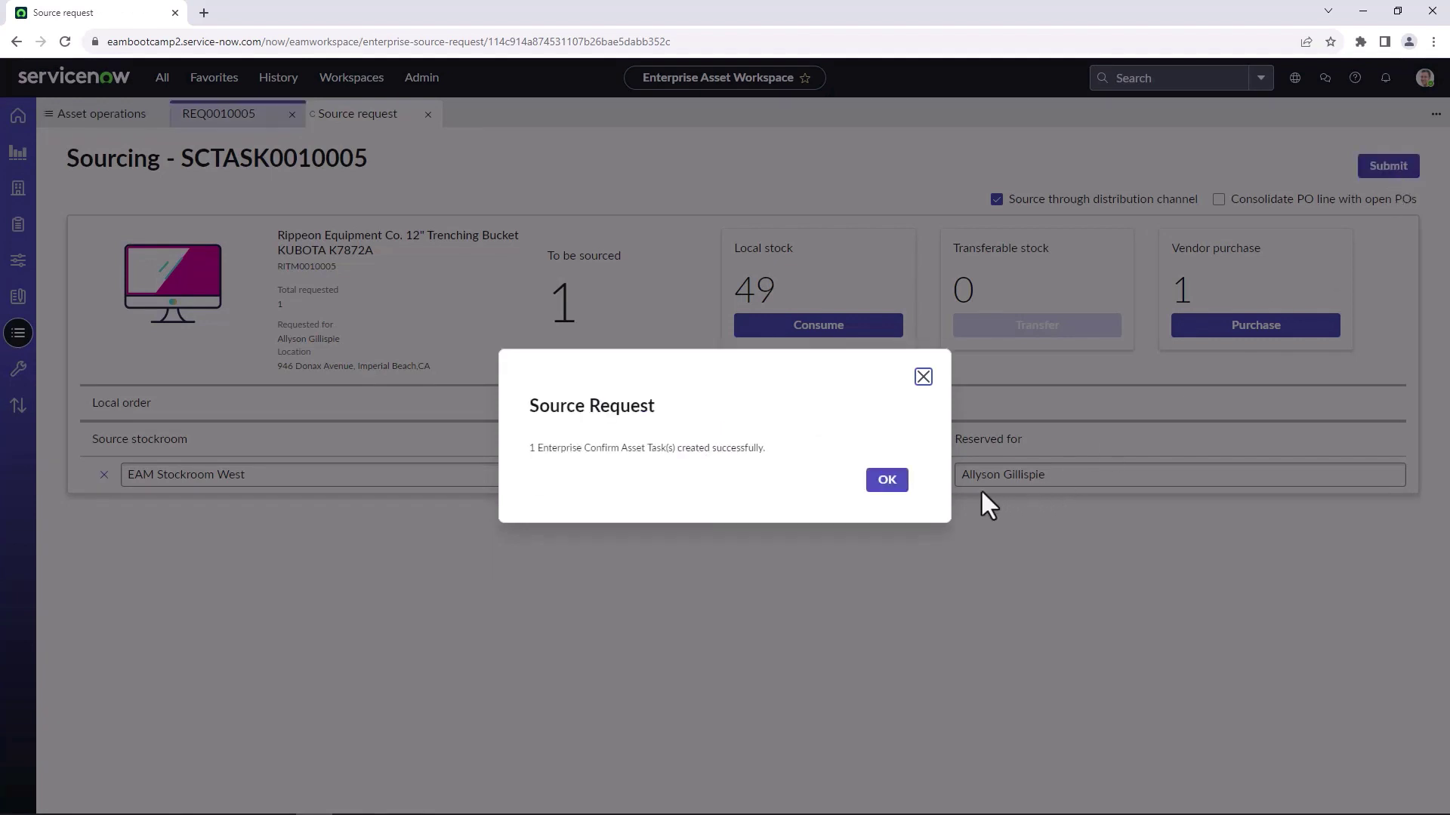
left_click(885, 483)
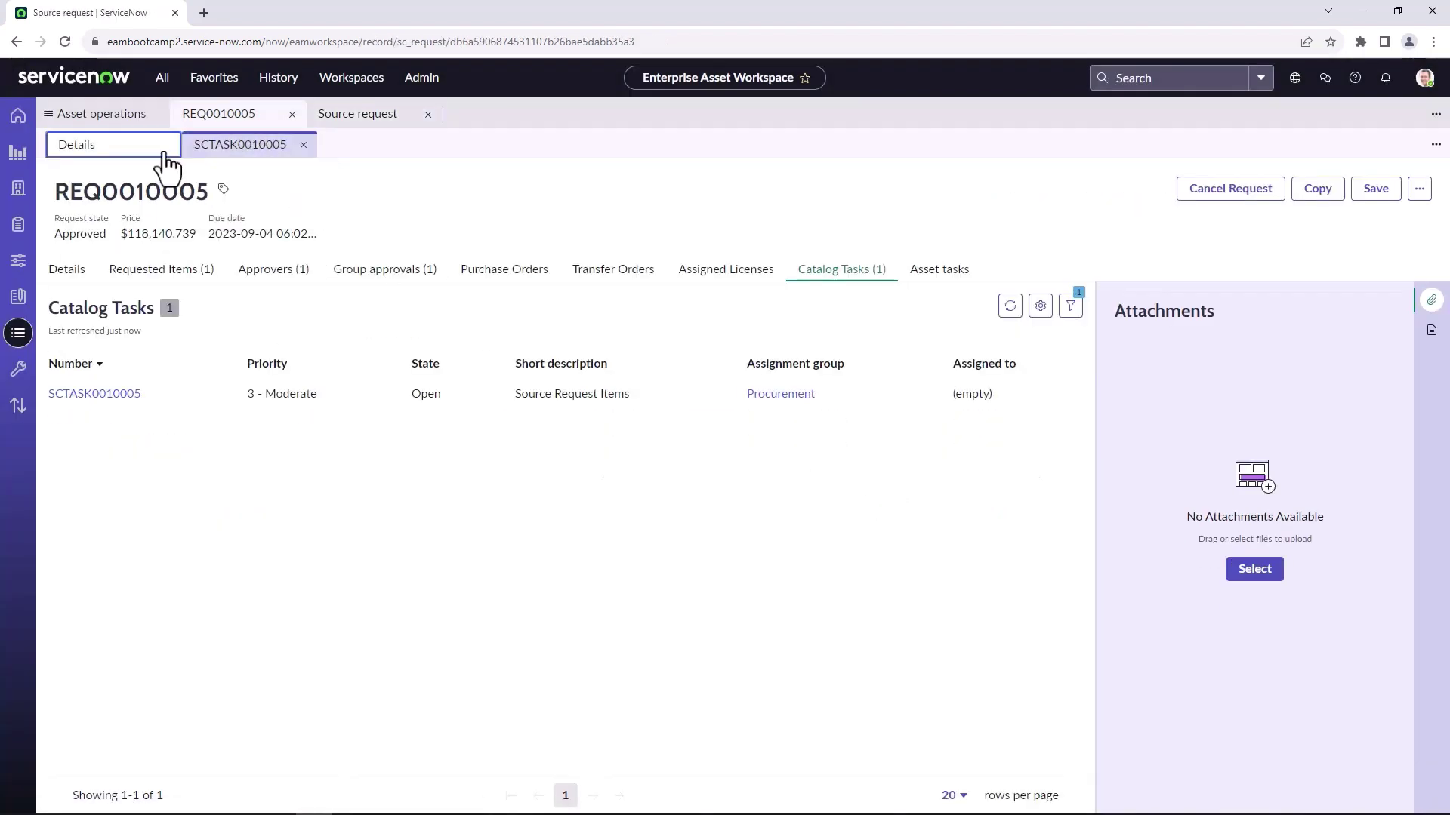
Step: Close confirm task EACNFTASK0001002 under RITM0010005 and refresh its asset tasks list
left_click(160, 274)
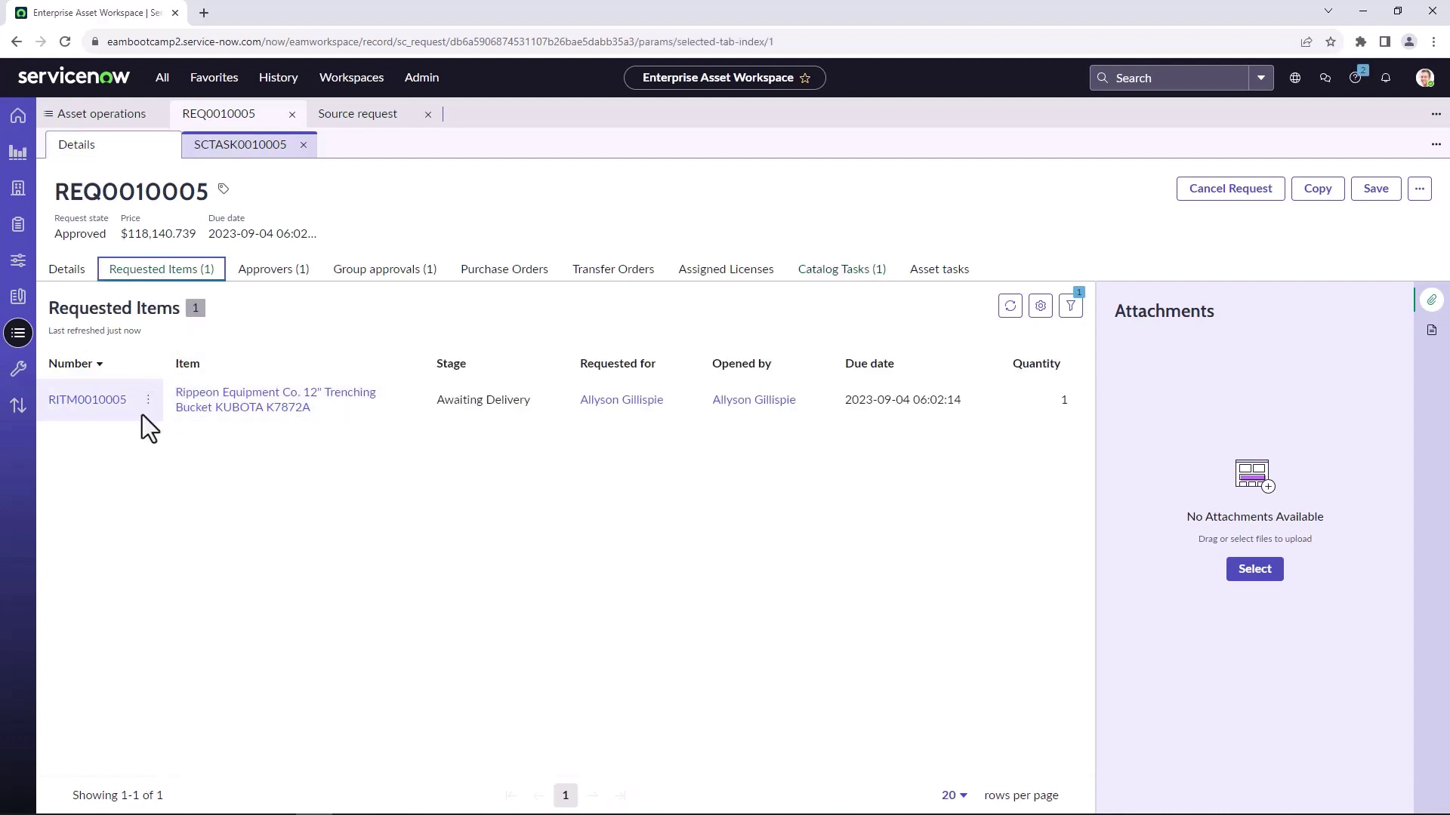
left_click(110, 403)
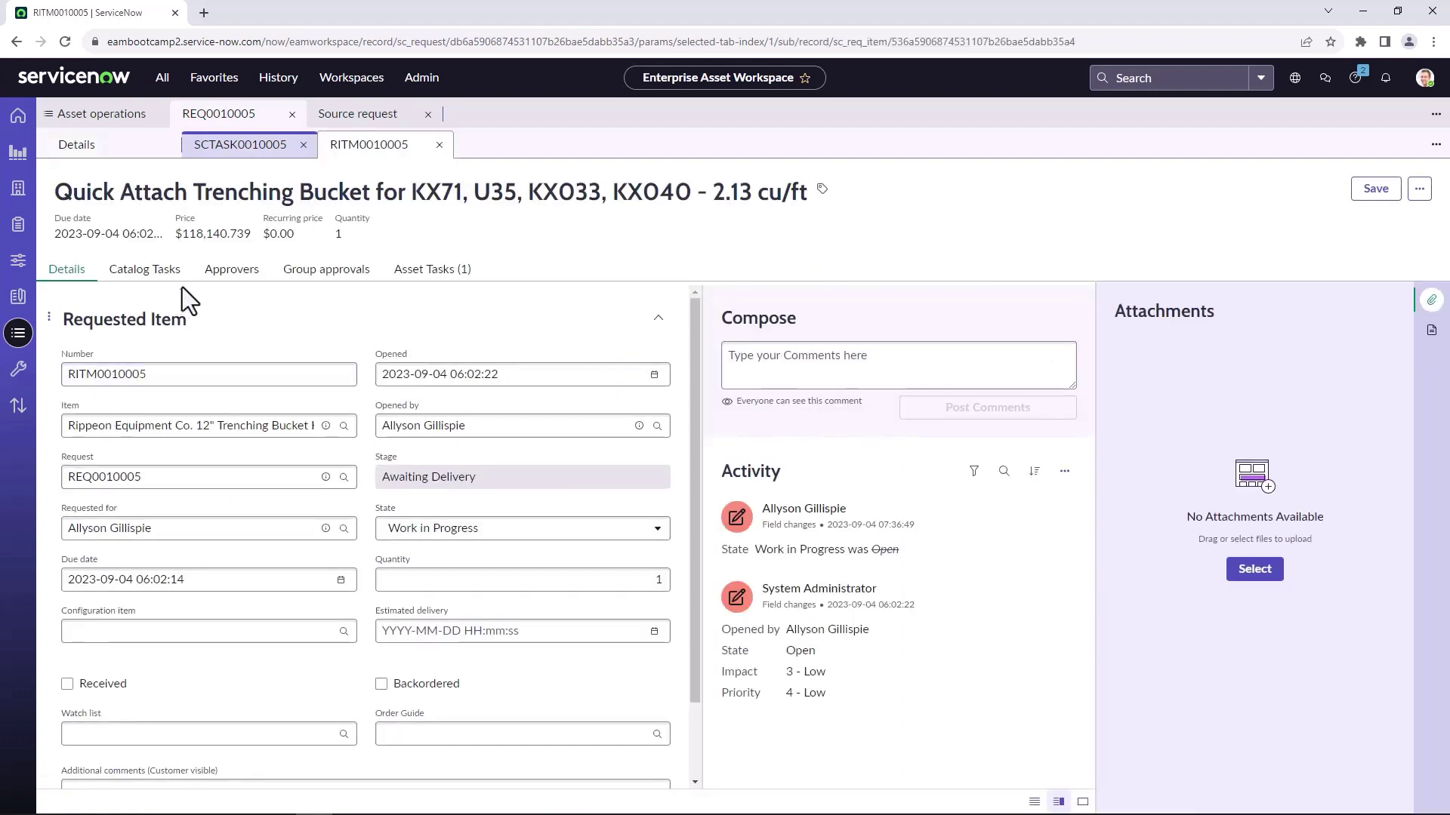
left_click(414, 274)
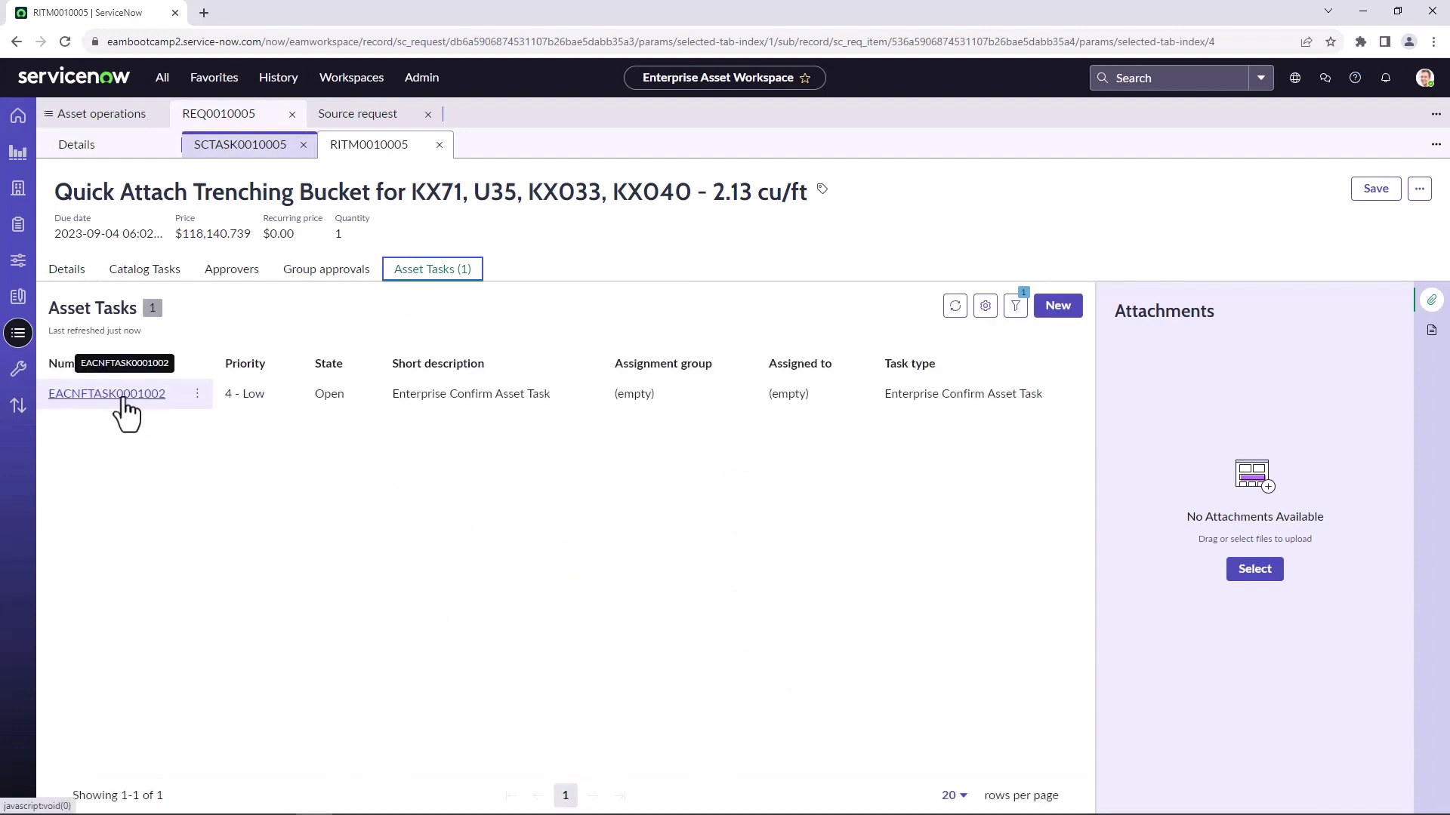
left_click(124, 395)
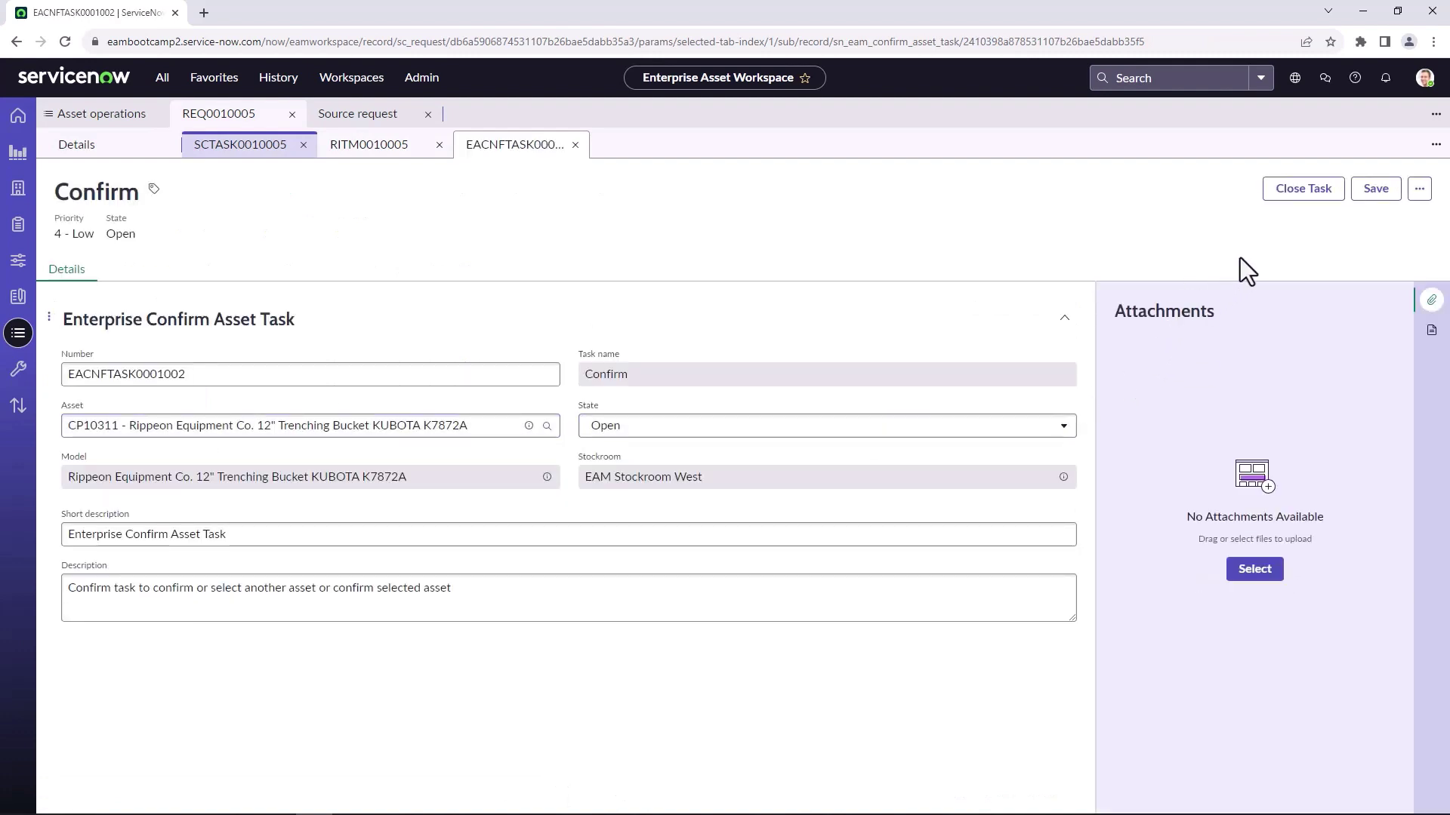
left_click(1290, 204)
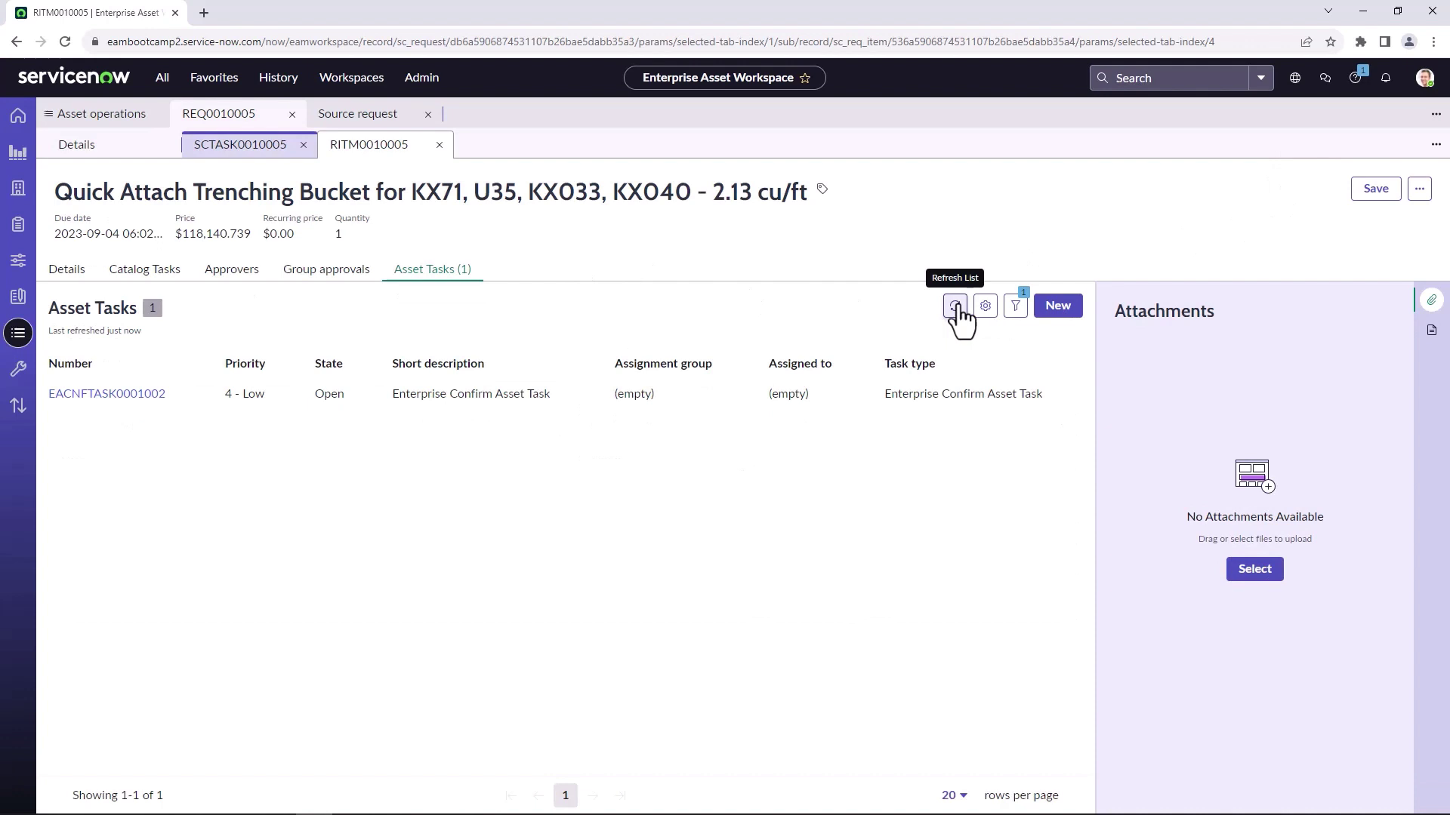
left_click(956, 305)
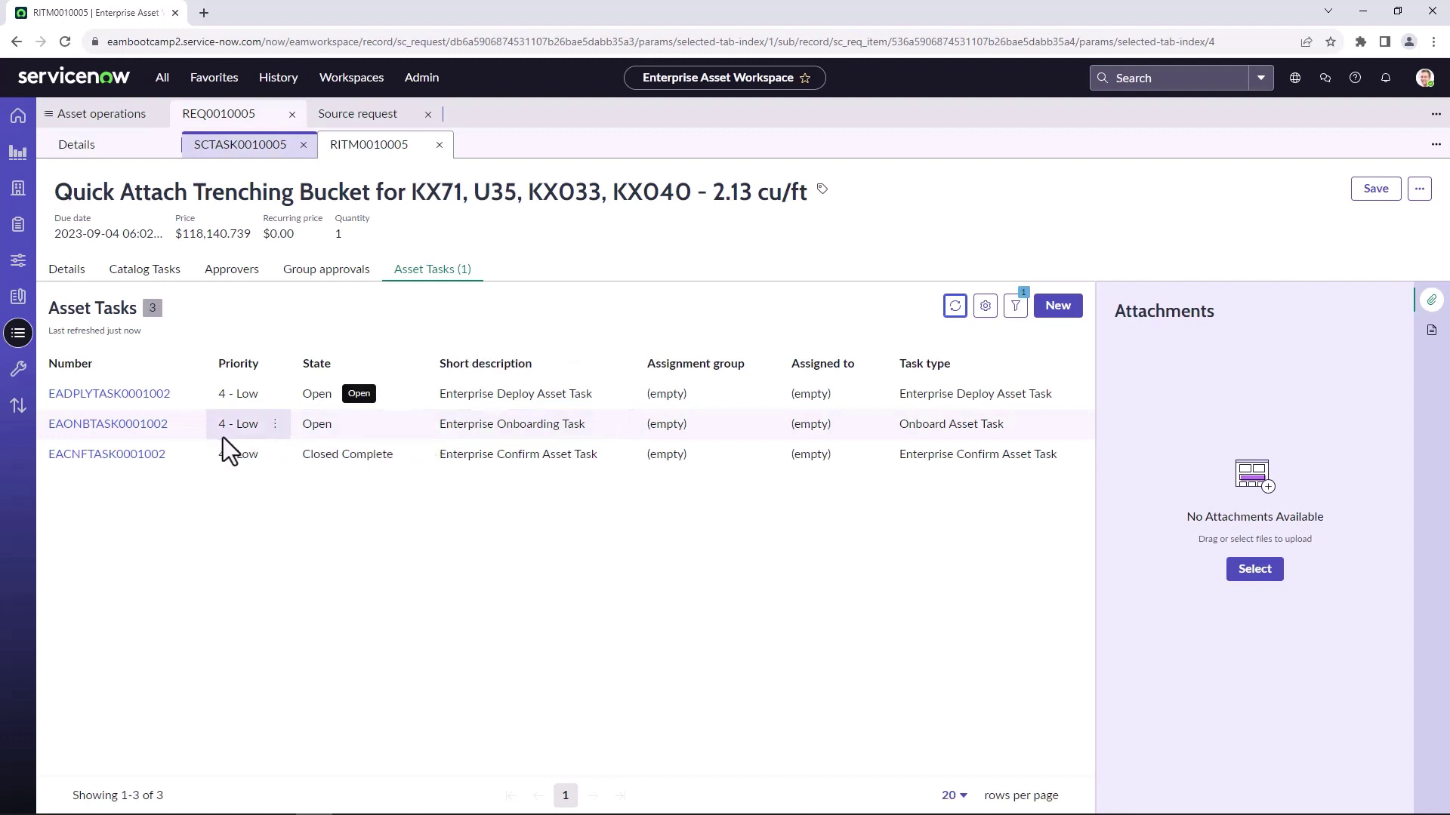
Step: Open onboarding task EAONBTASK0001002's playbook with the attachments panel hidden
left_click(145, 427)
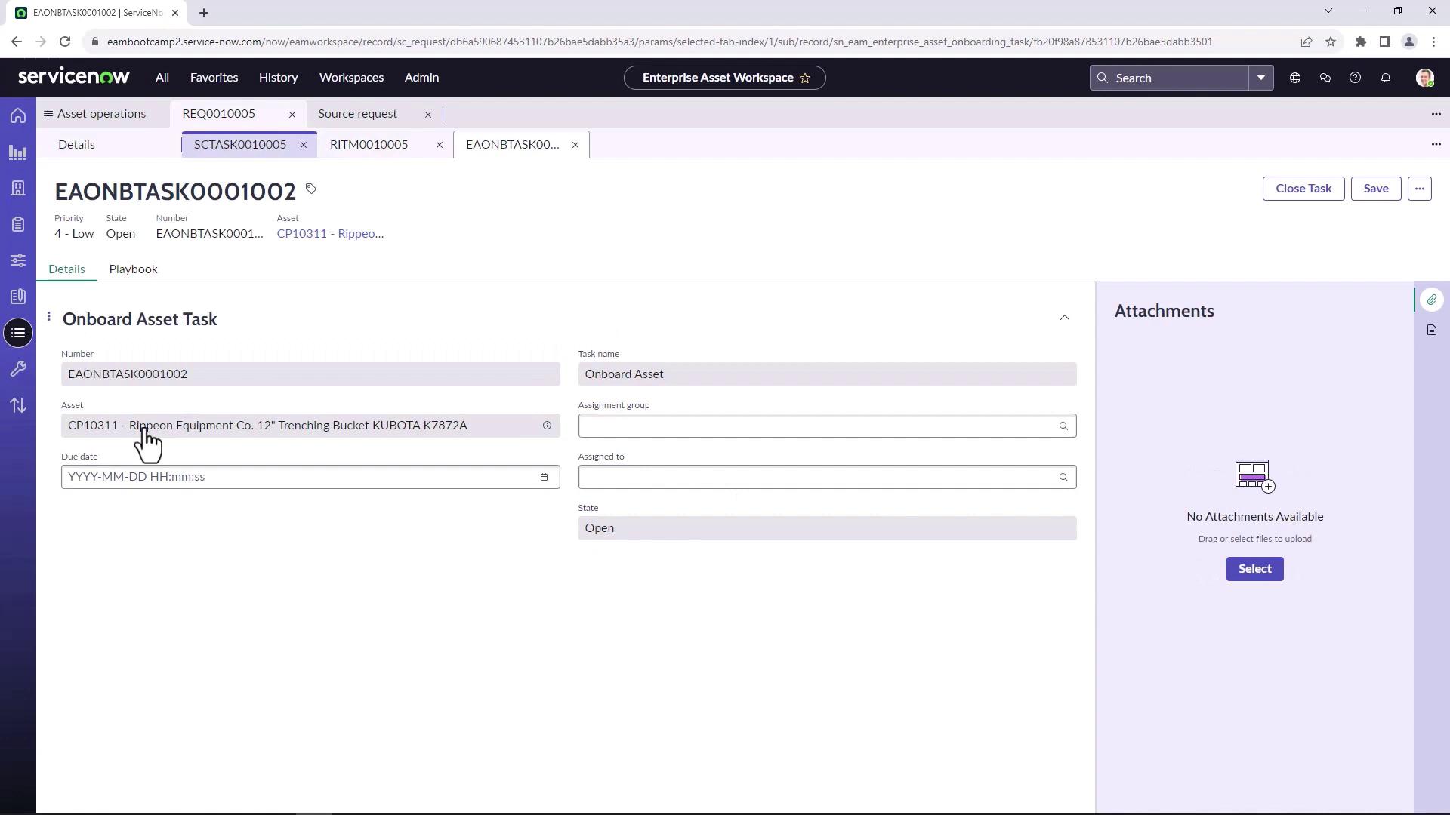
left_click(135, 270)
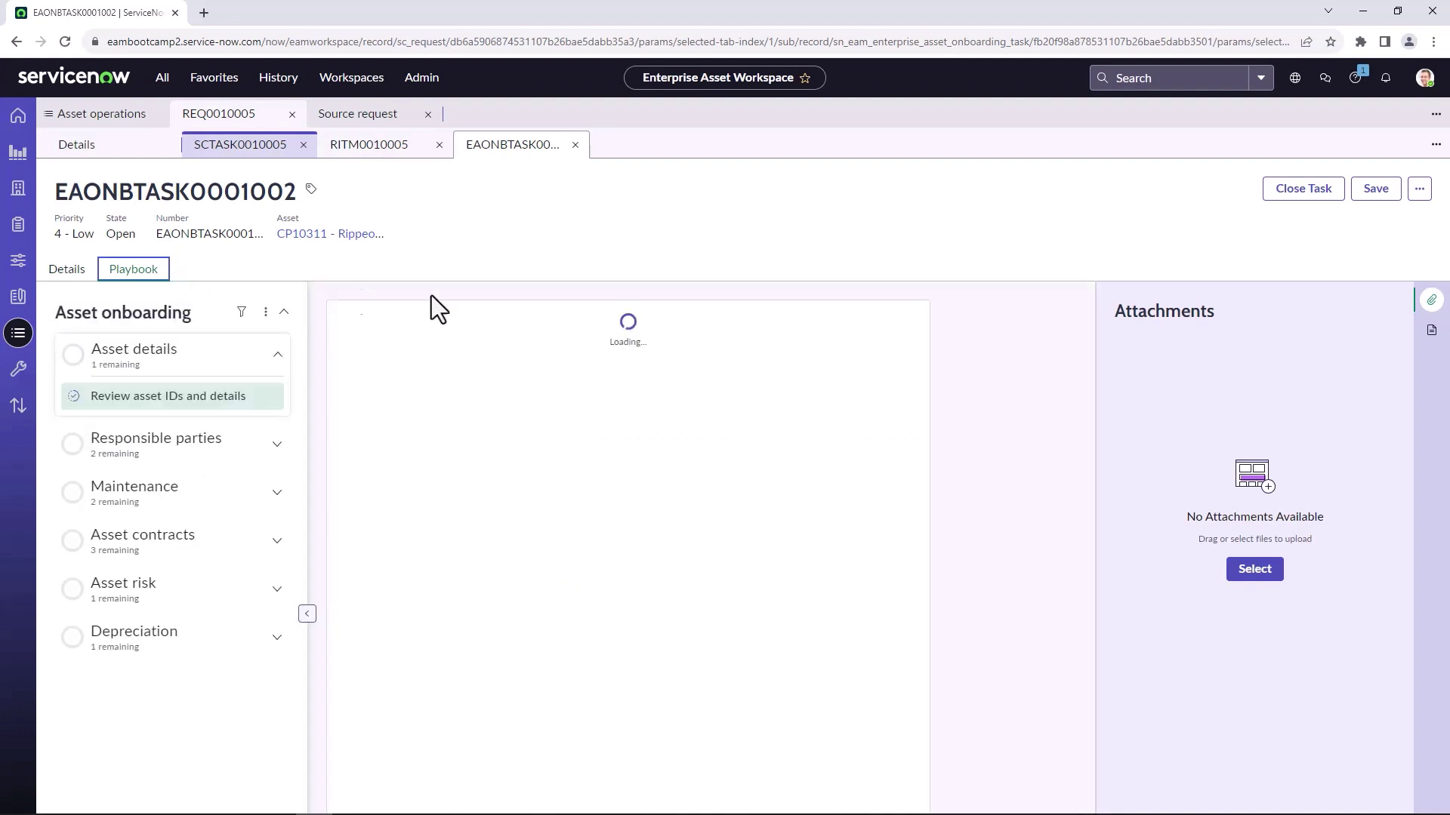
left_click(1430, 301)
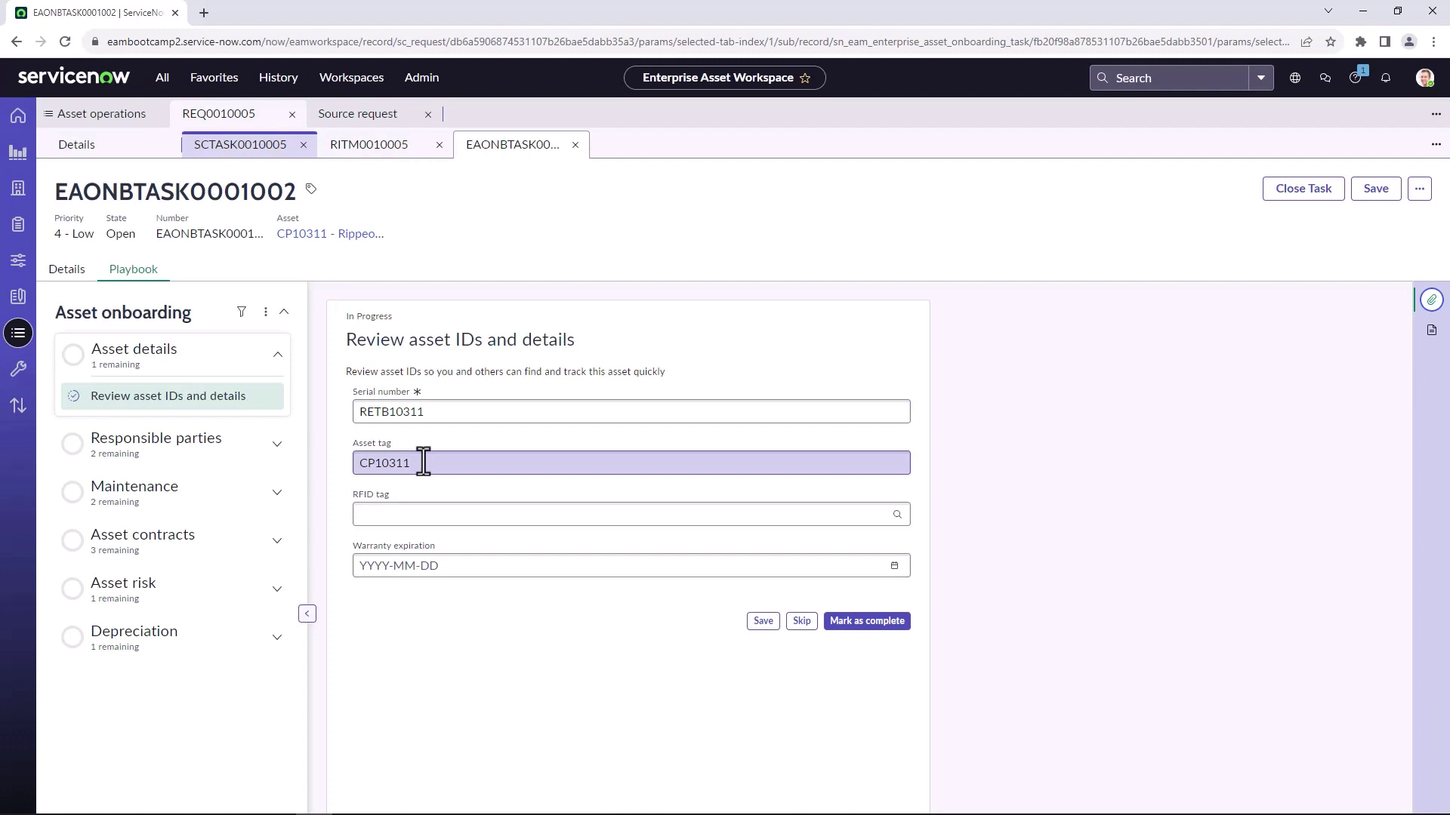
Step: Set warranty expiration to 2030-09-04 and mark the asset IDs review step complete
left_click(454, 565)
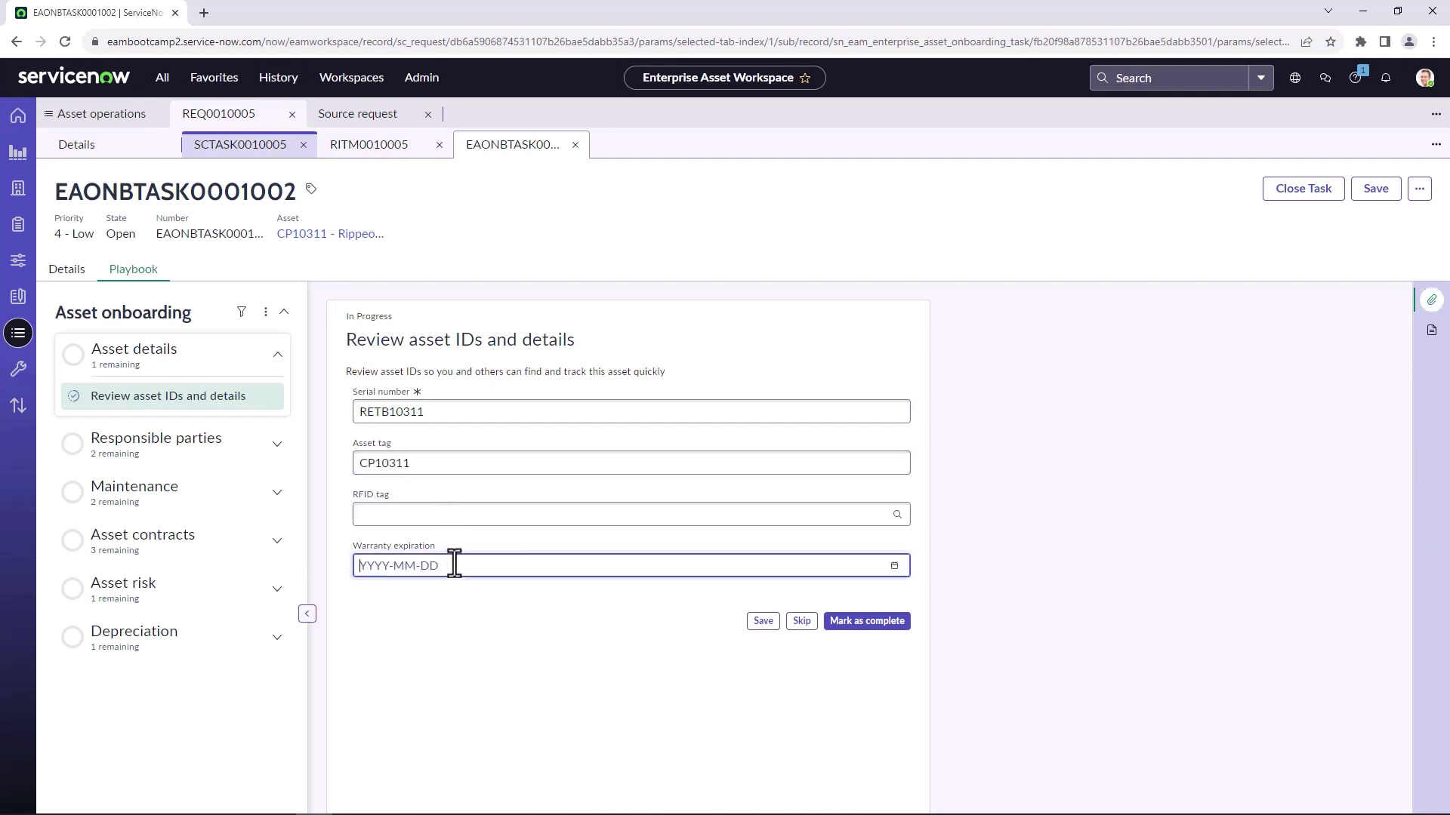
left_click(893, 567)
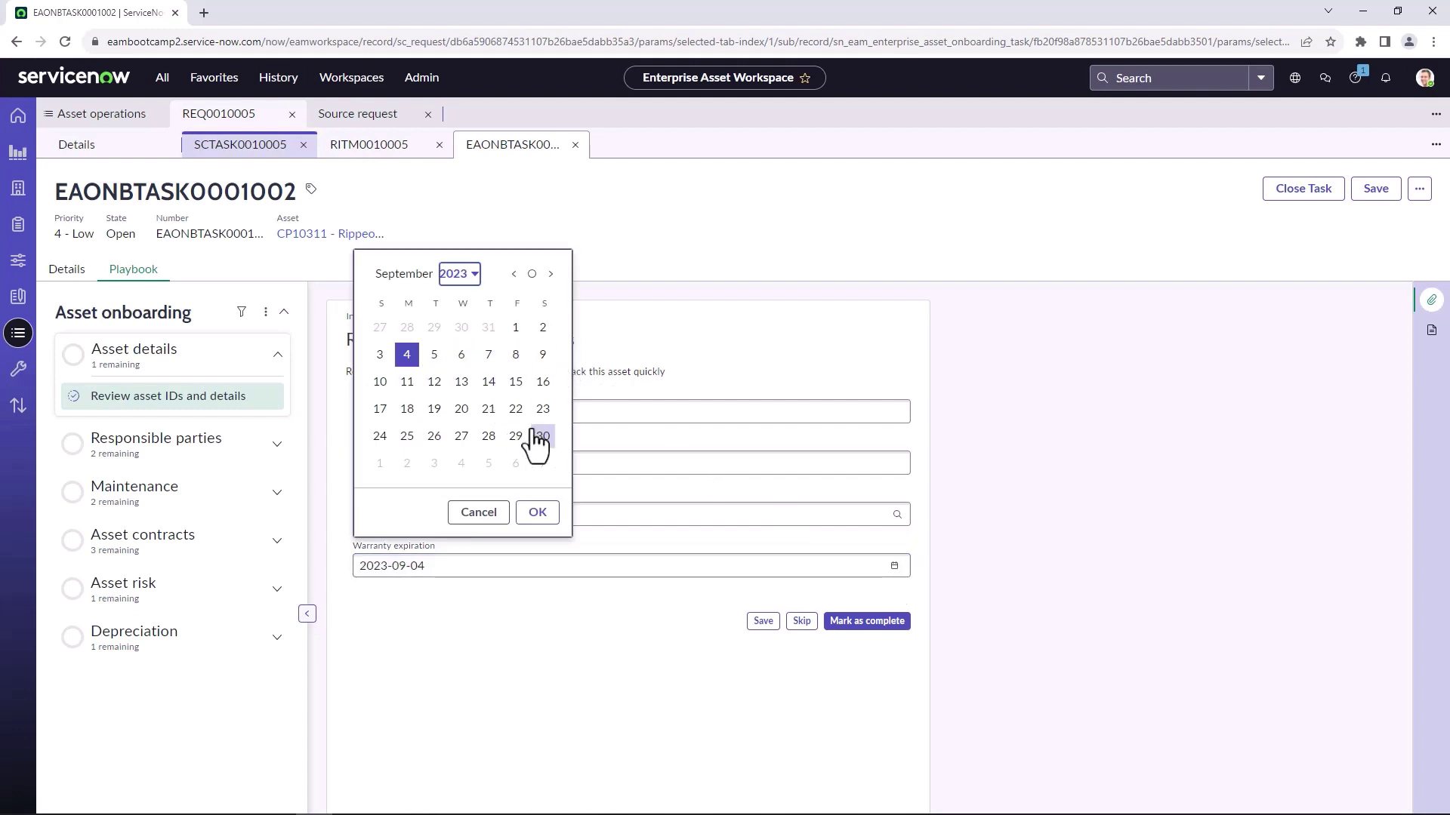
left_click(462, 275)
scroll(476, 332, "down", 14)
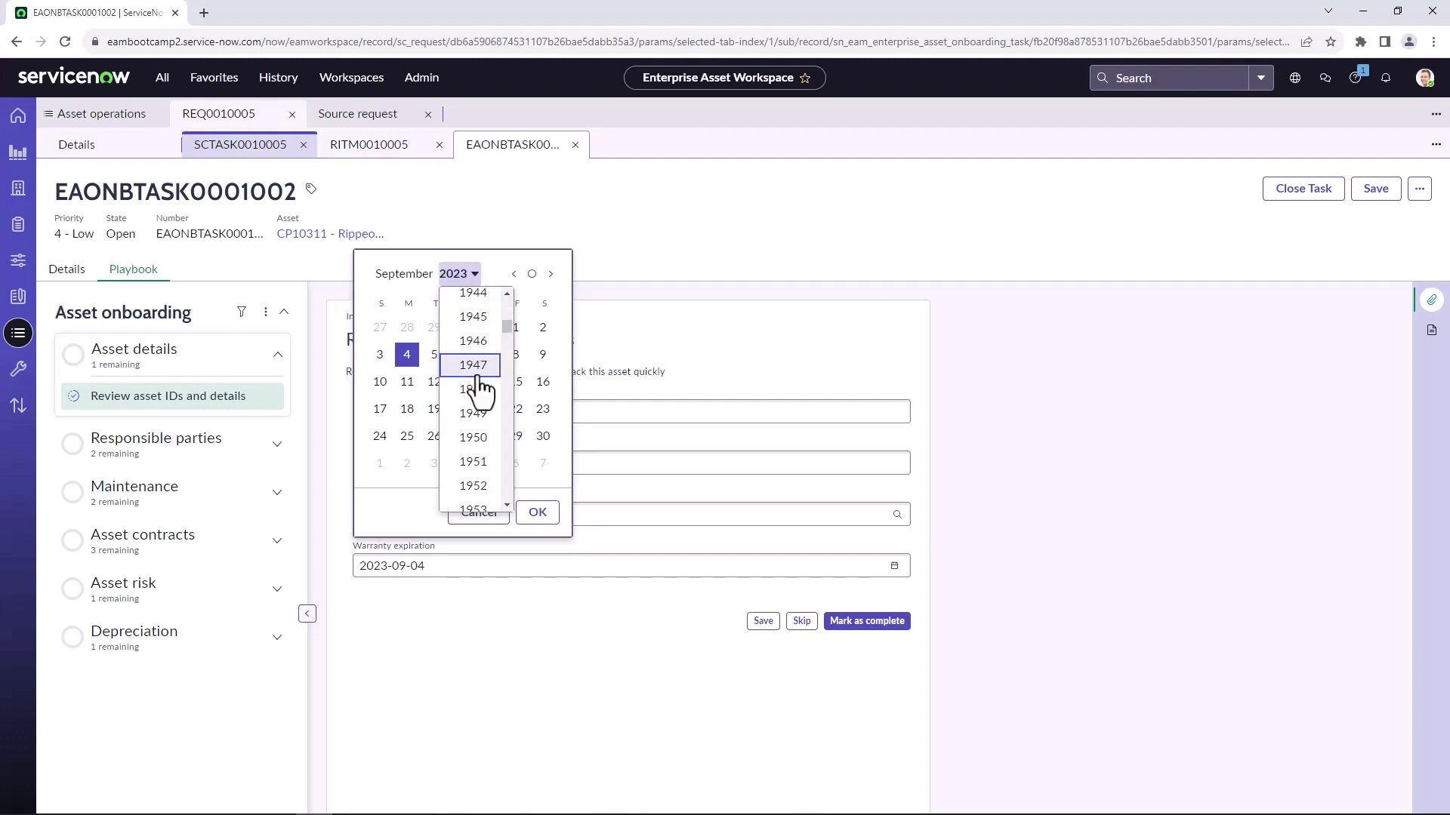
scroll(481, 391, "down", 11)
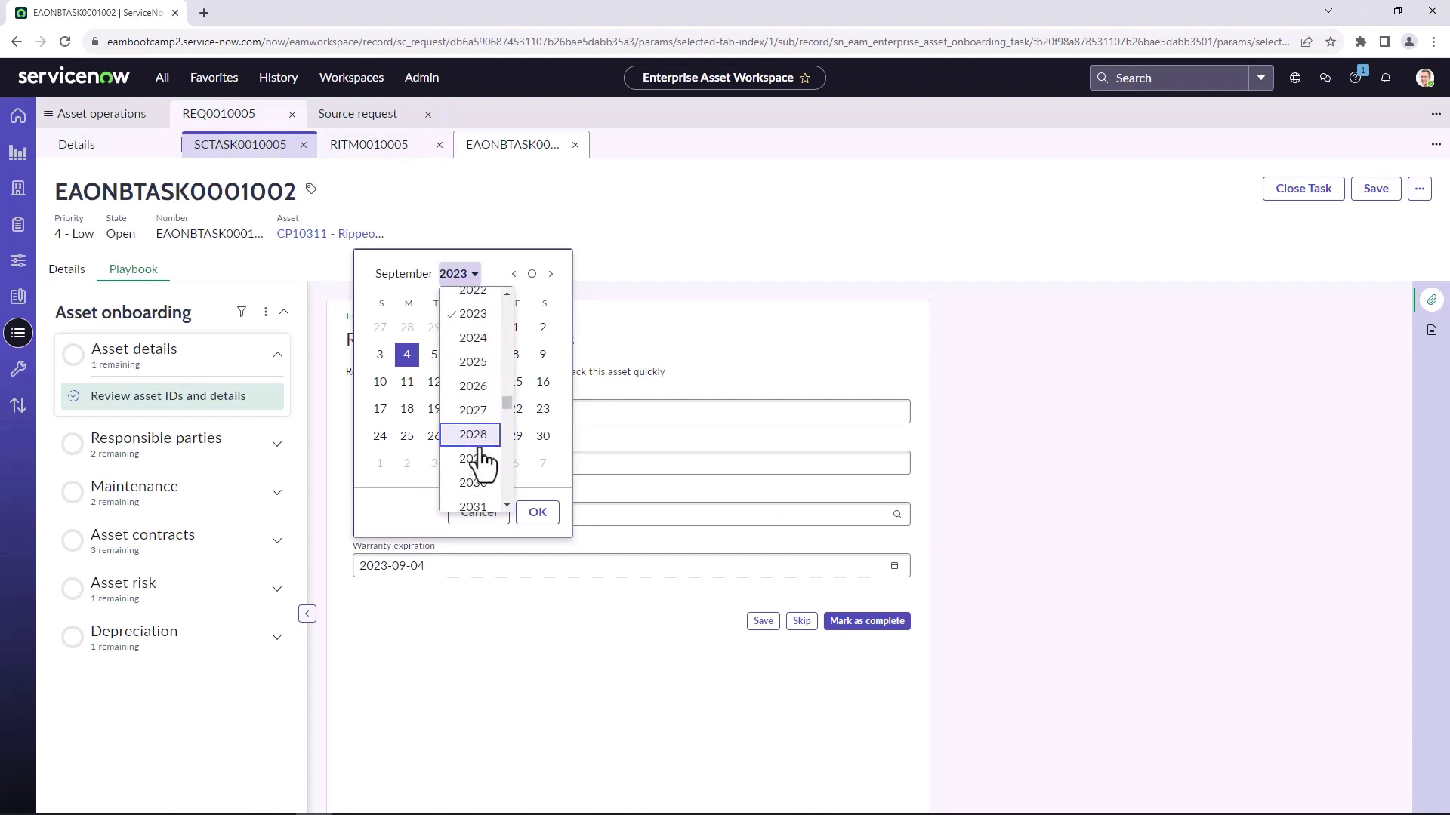
left_click(476, 482)
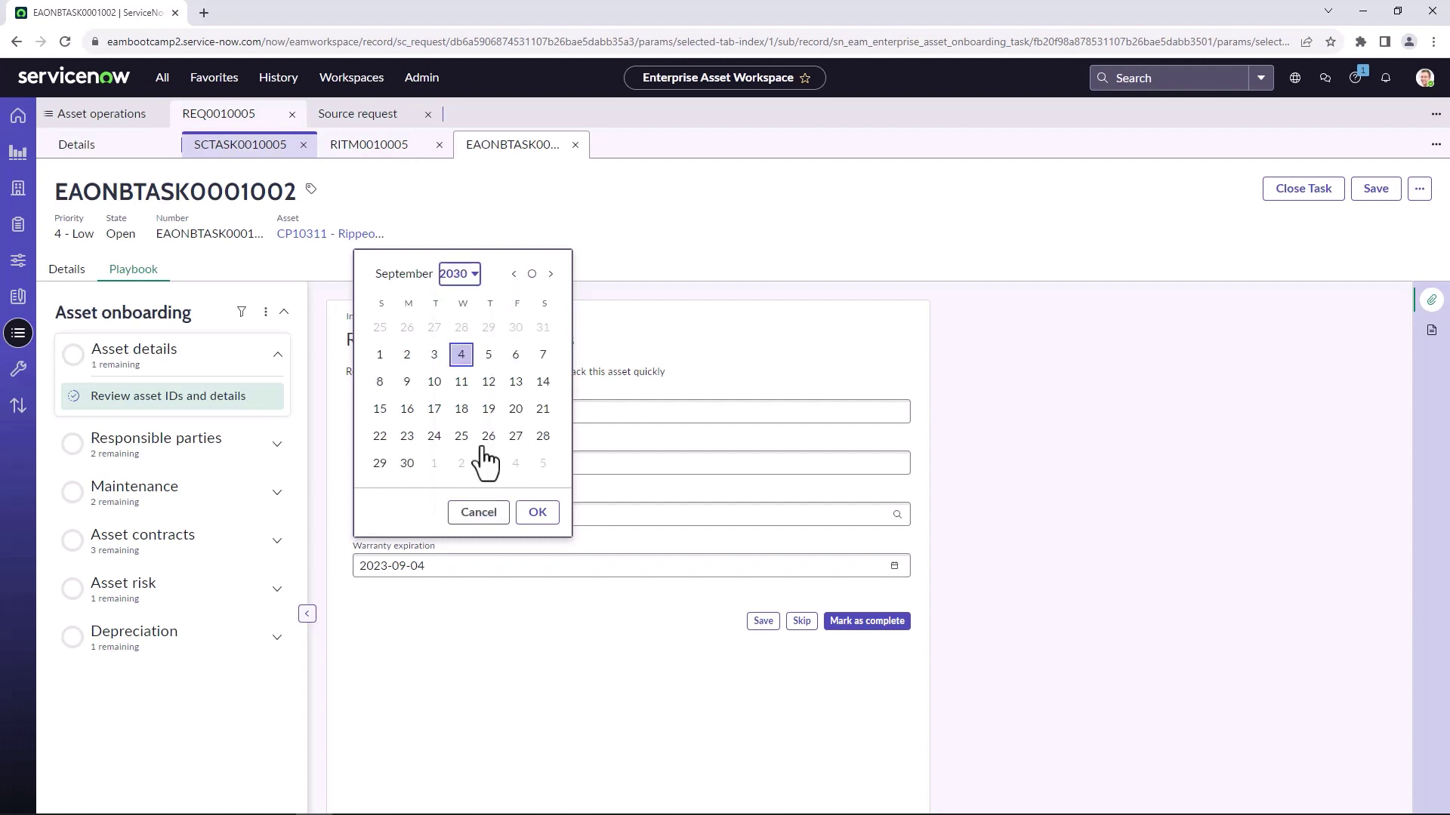
left_click(461, 355)
left_click(536, 513)
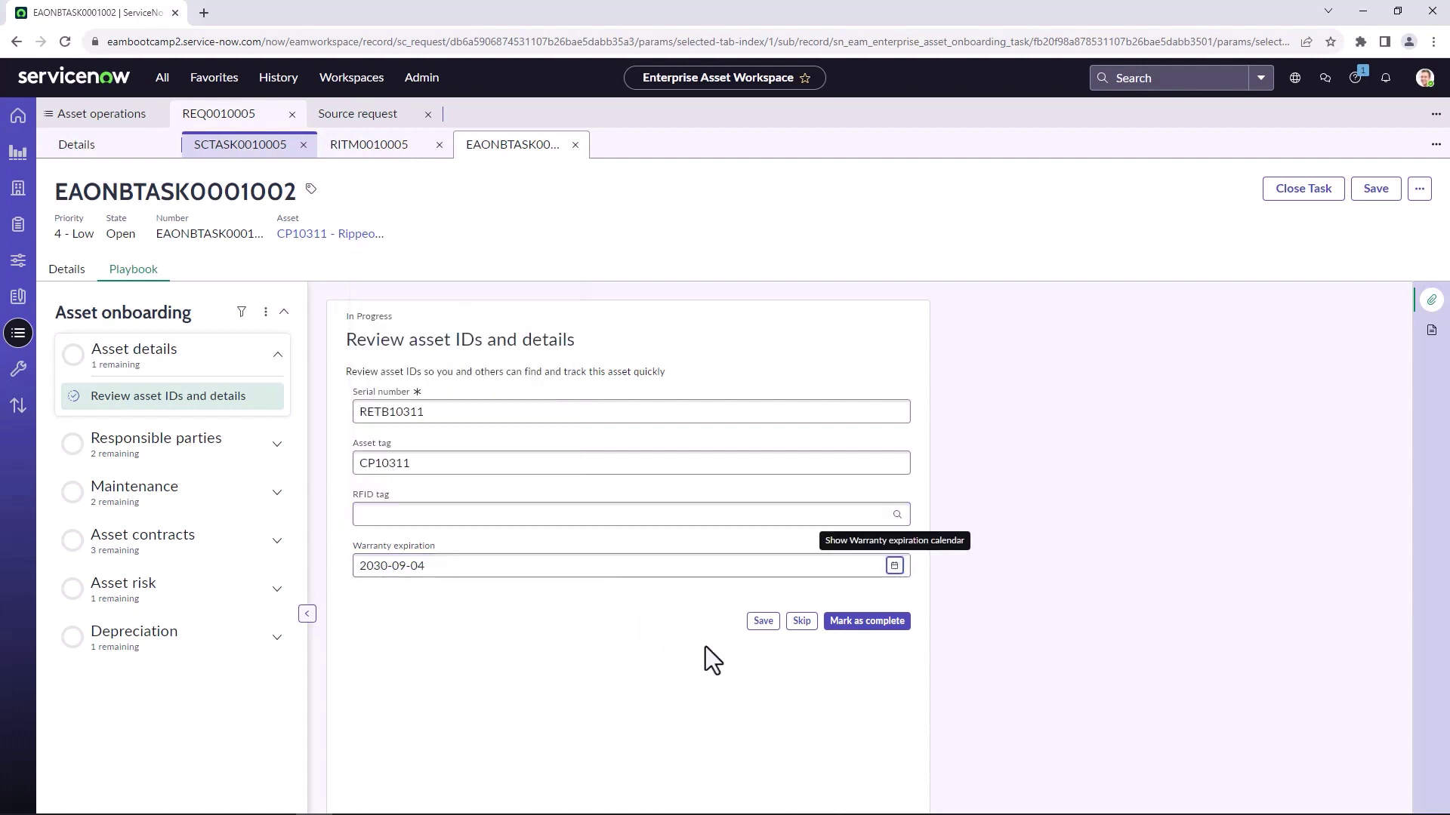
left_click(868, 621)
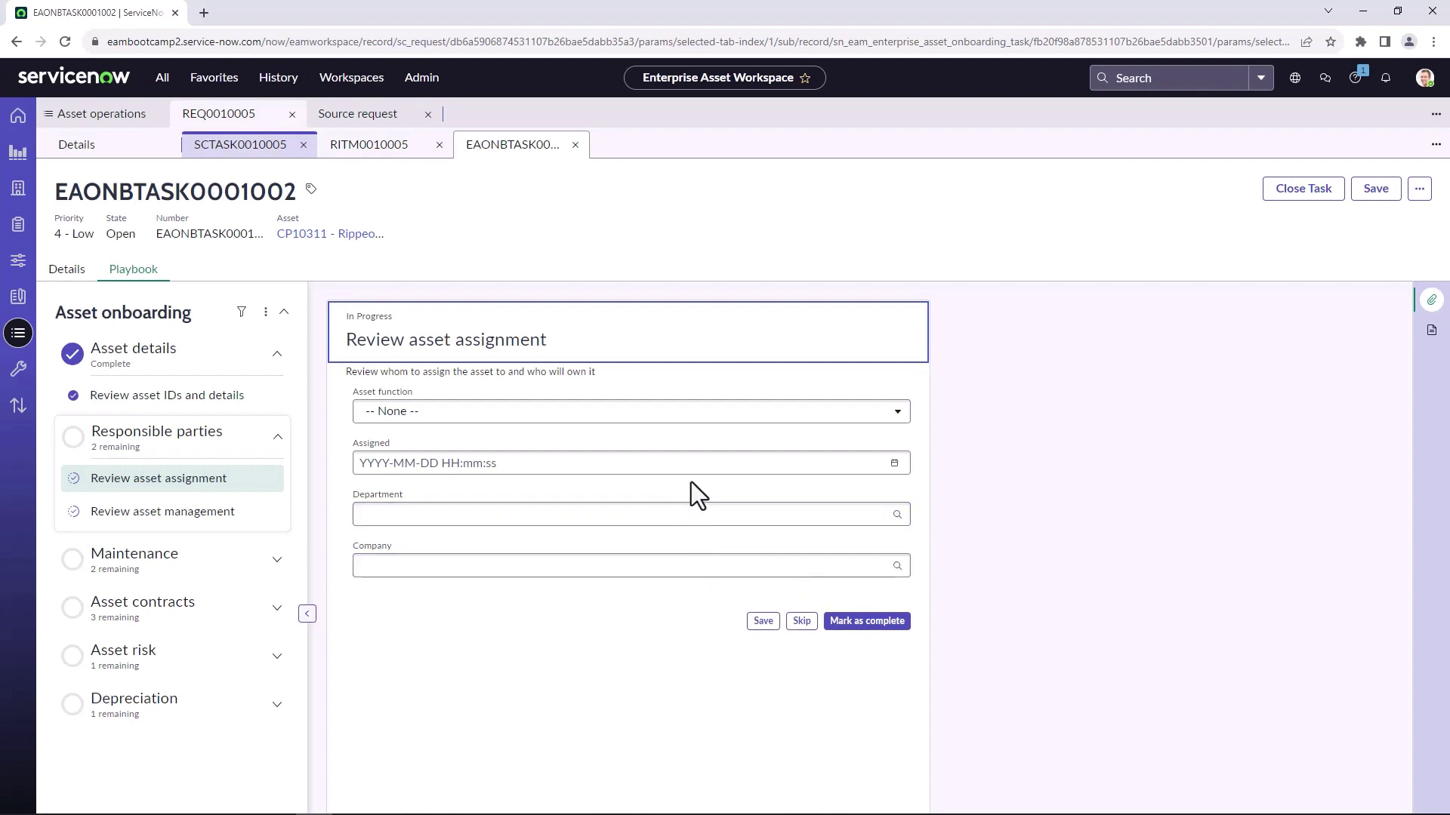
Step: Keep assigned date 2023-09-04, set function Primary, department Development, company ACME Americas, then complete
left_click(893, 464)
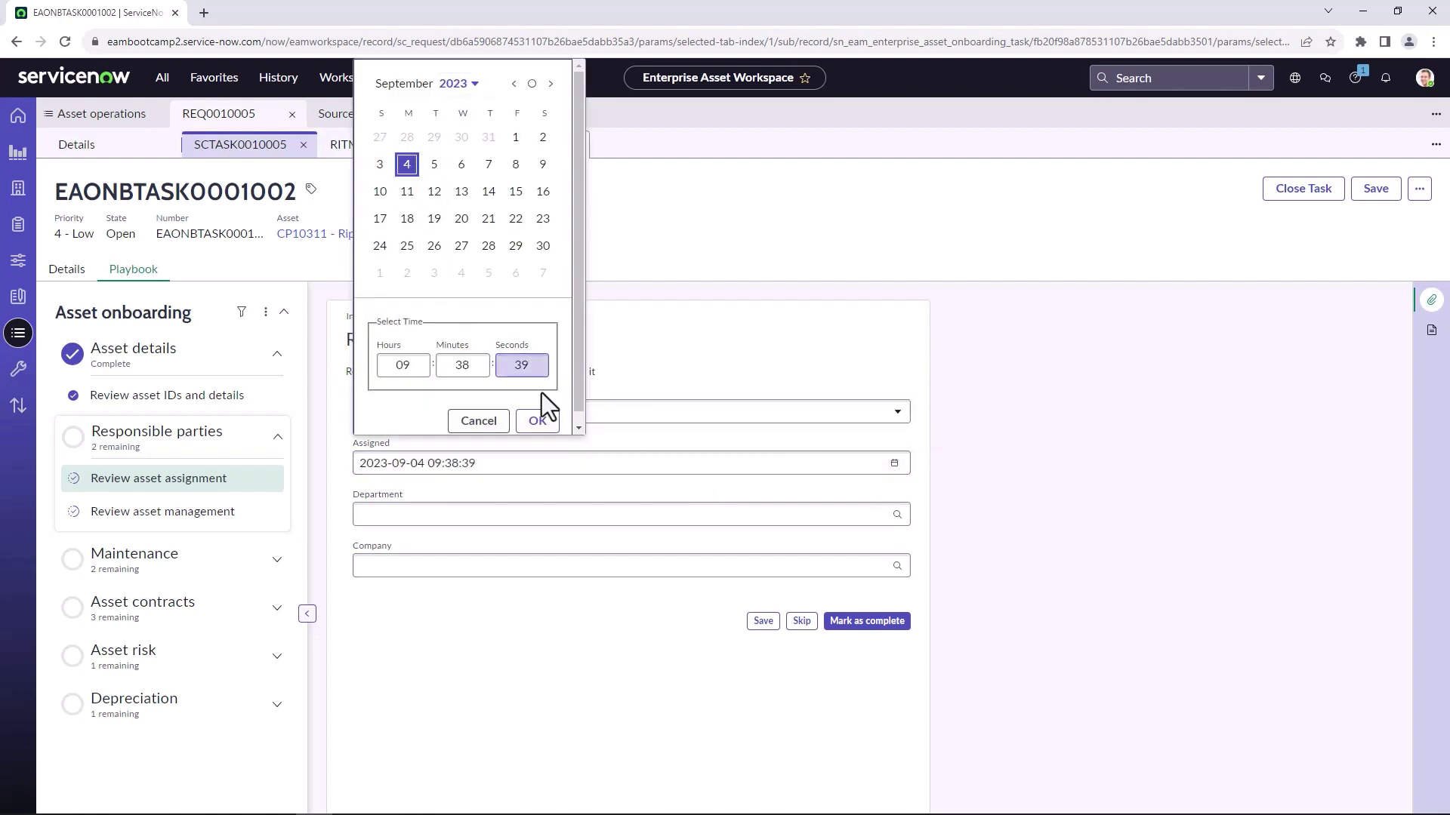
left_click(539, 423)
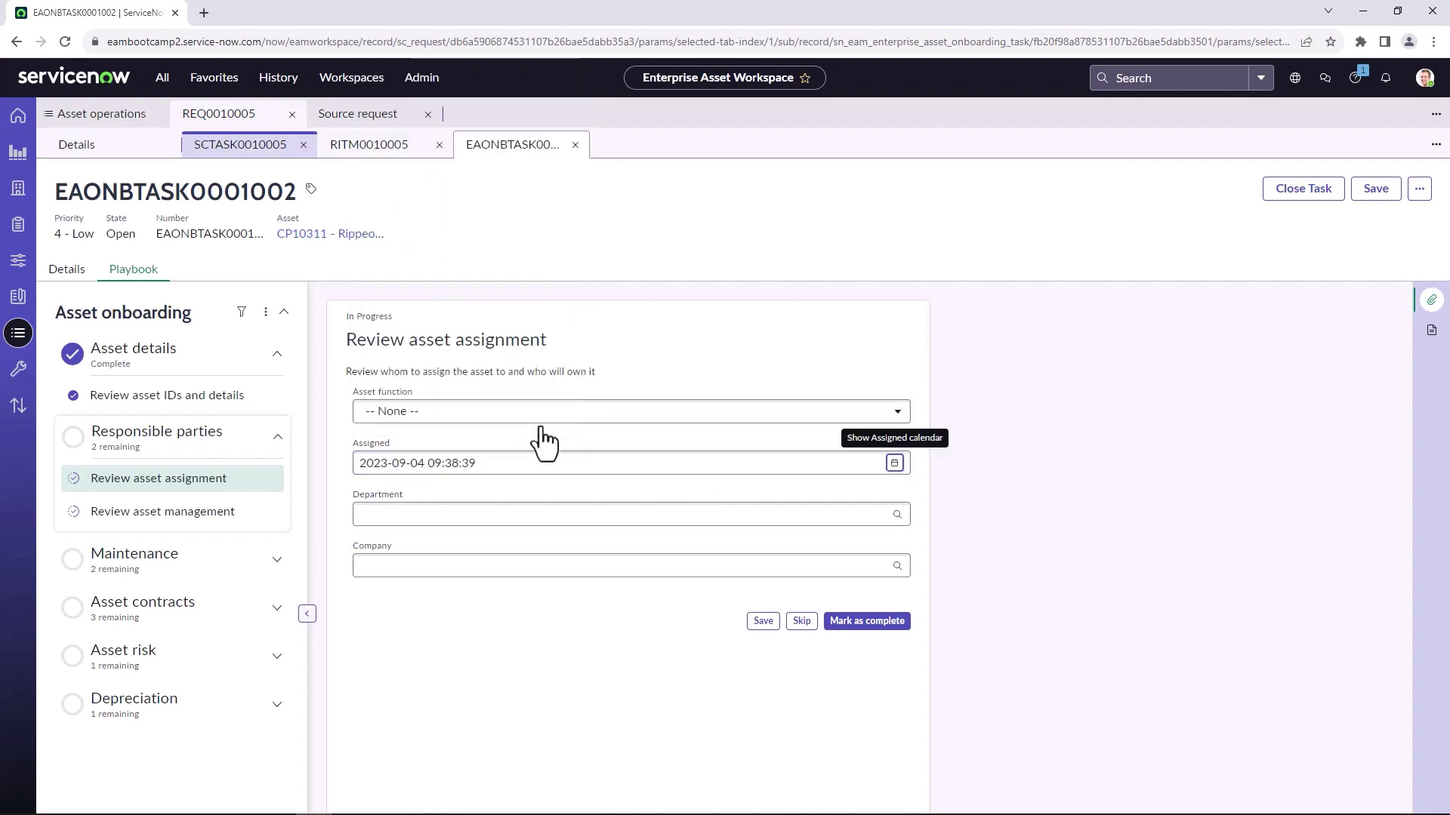
left_click(625, 414)
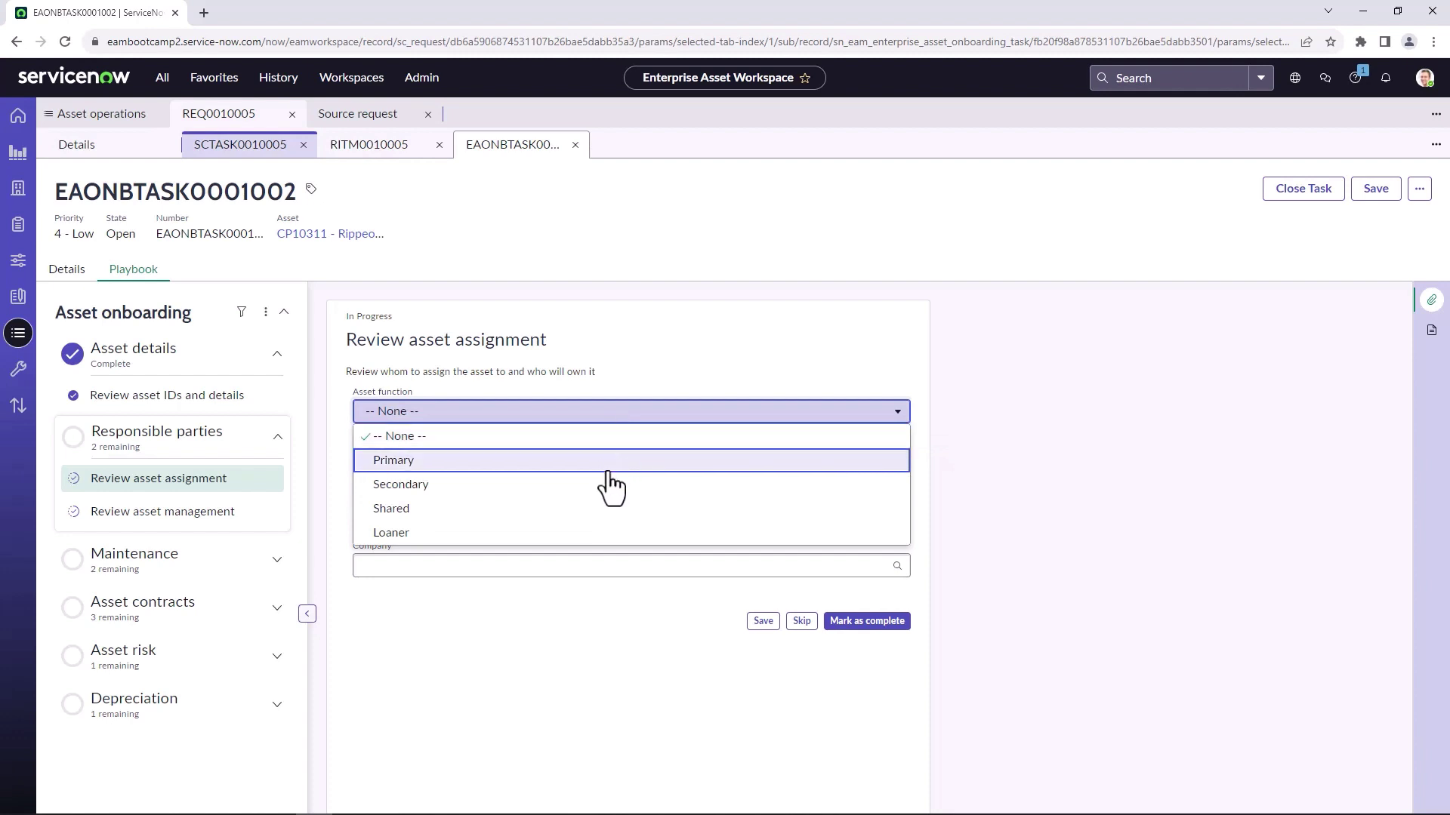
left_click(607, 464)
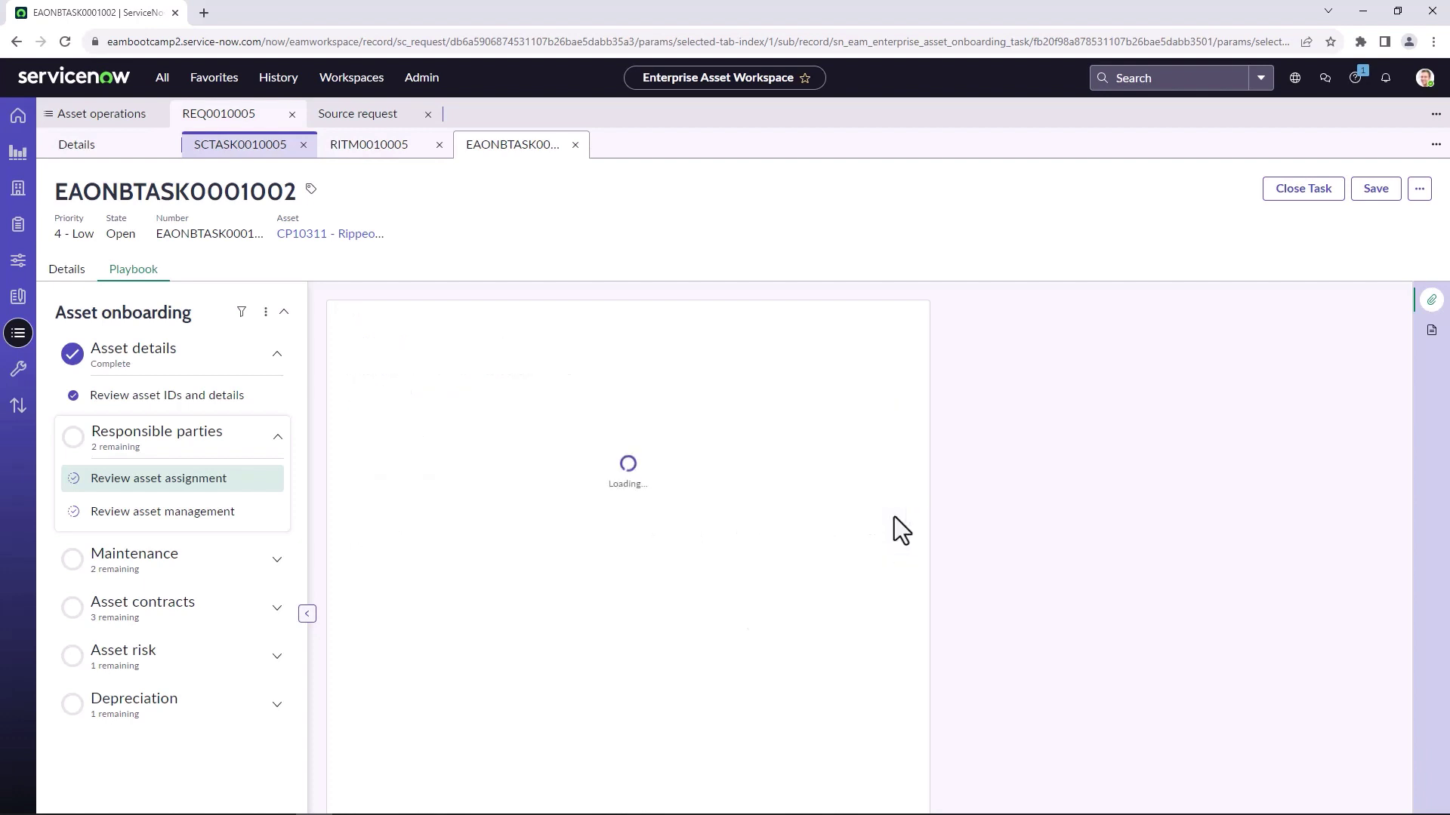
left_click(897, 516)
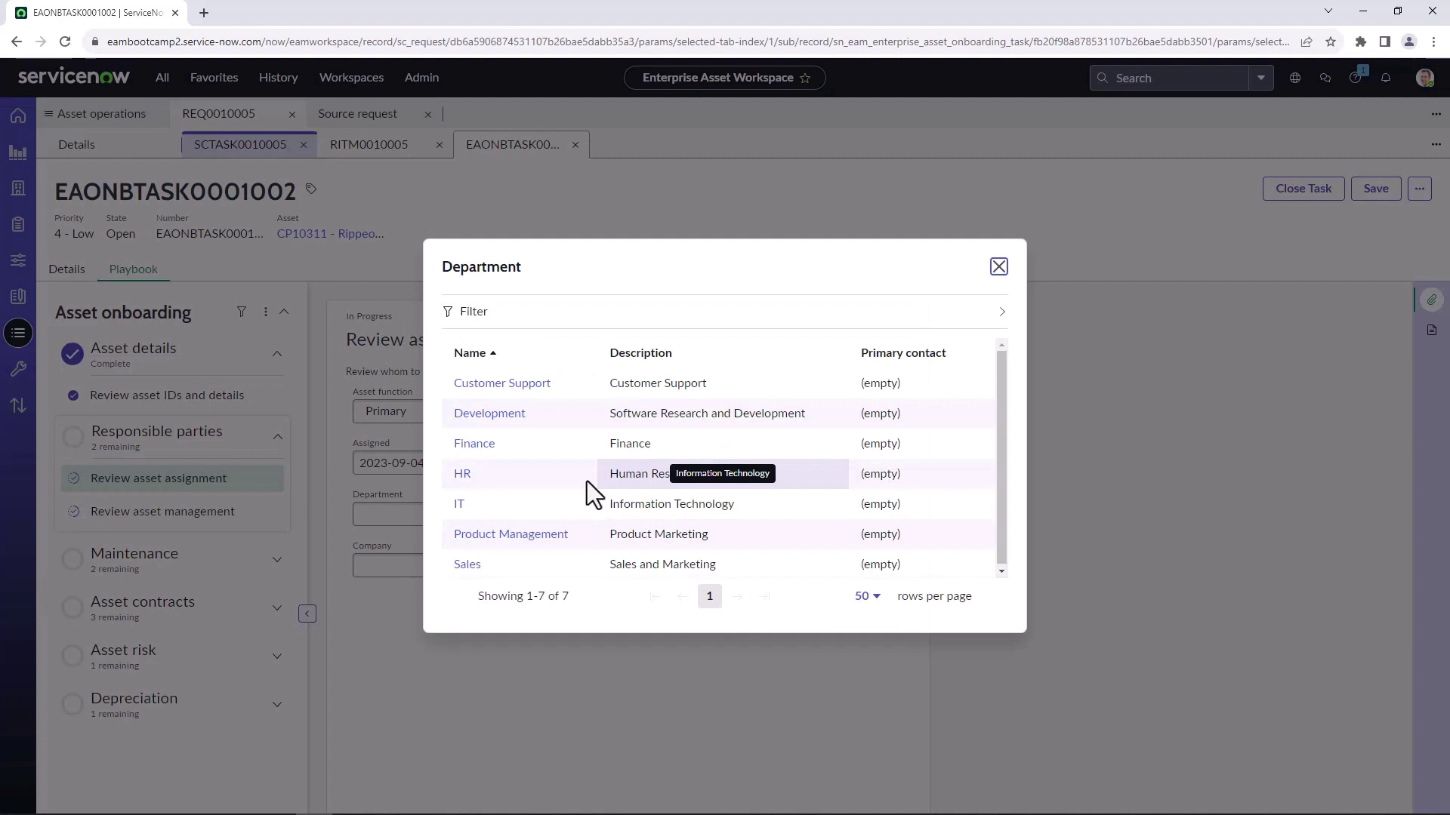
left_click(491, 415)
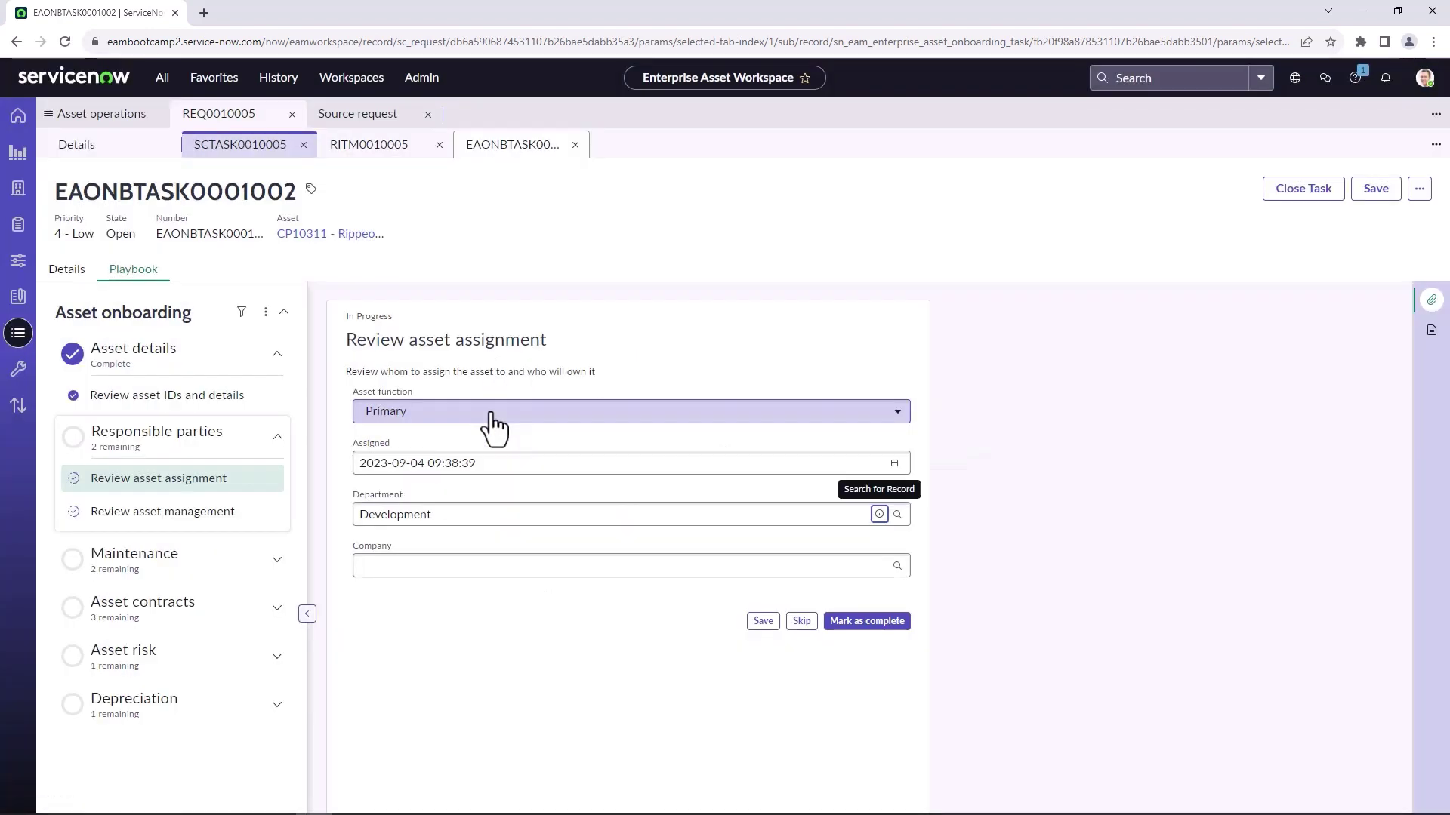
left_click(880, 567)
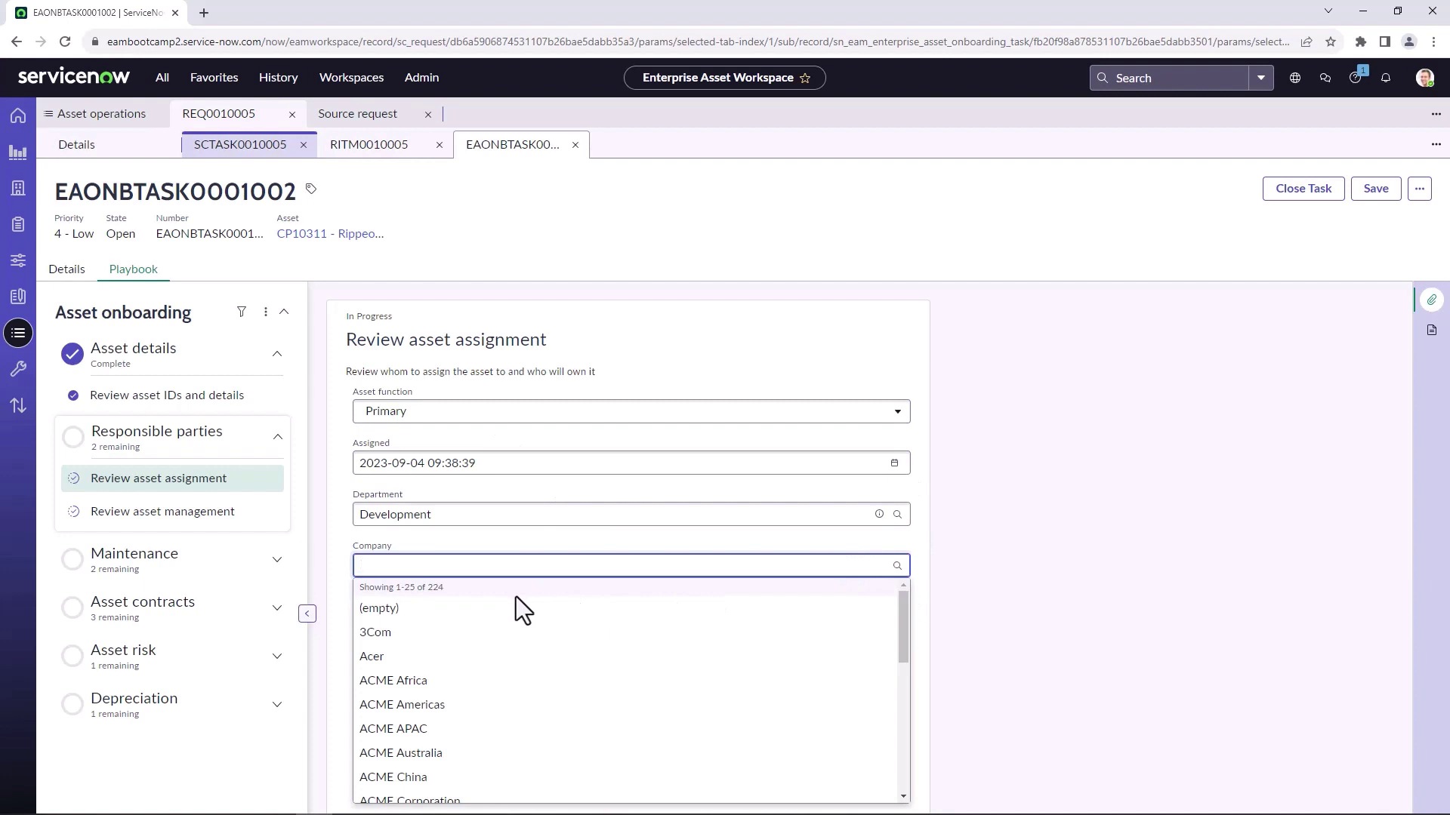
left_click(477, 709)
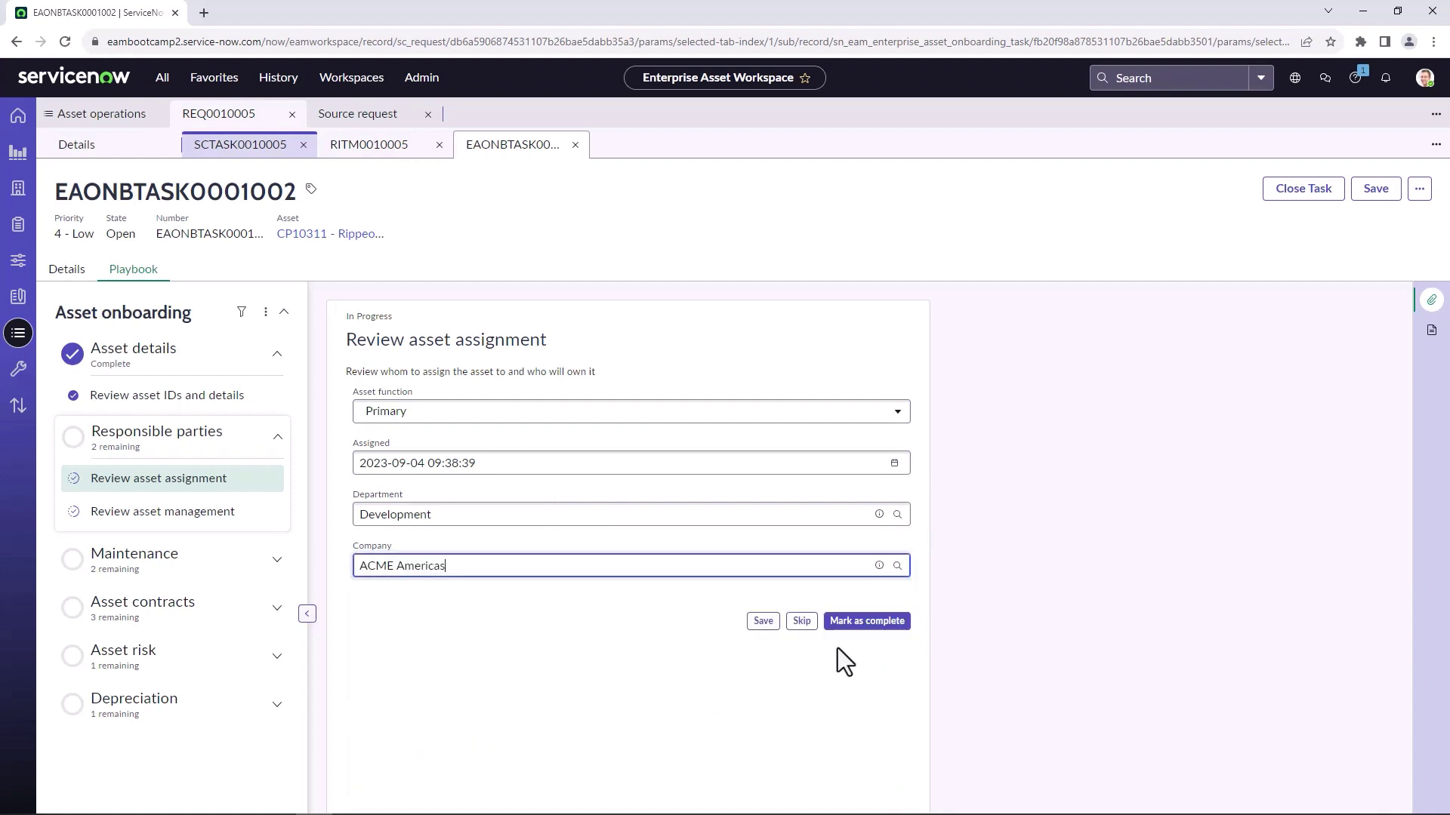
left_click(879, 626)
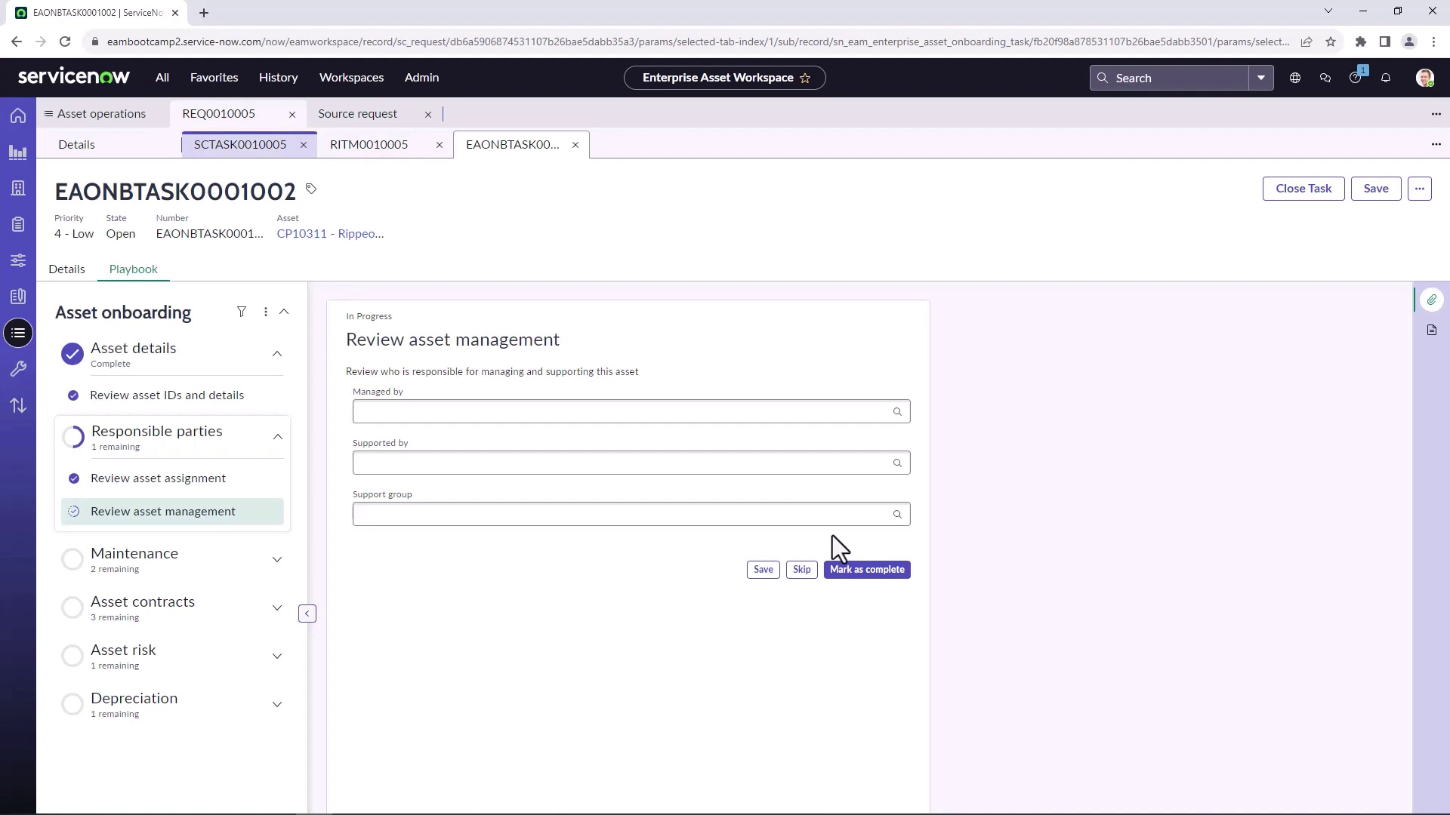
Step: Set the asset's support group to Enterprise Asset Techs West
left_click(895, 465)
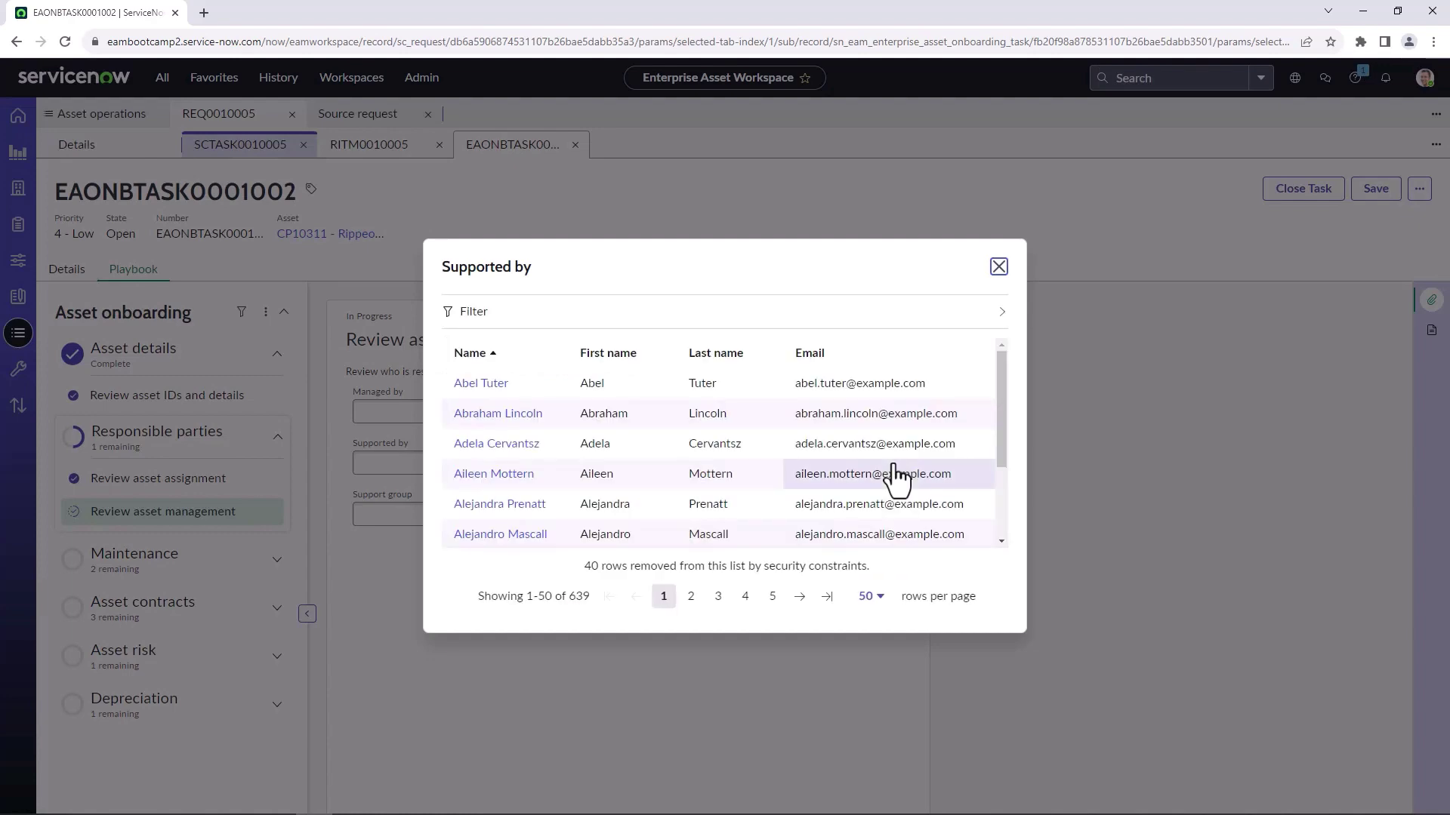
left_click(999, 268)
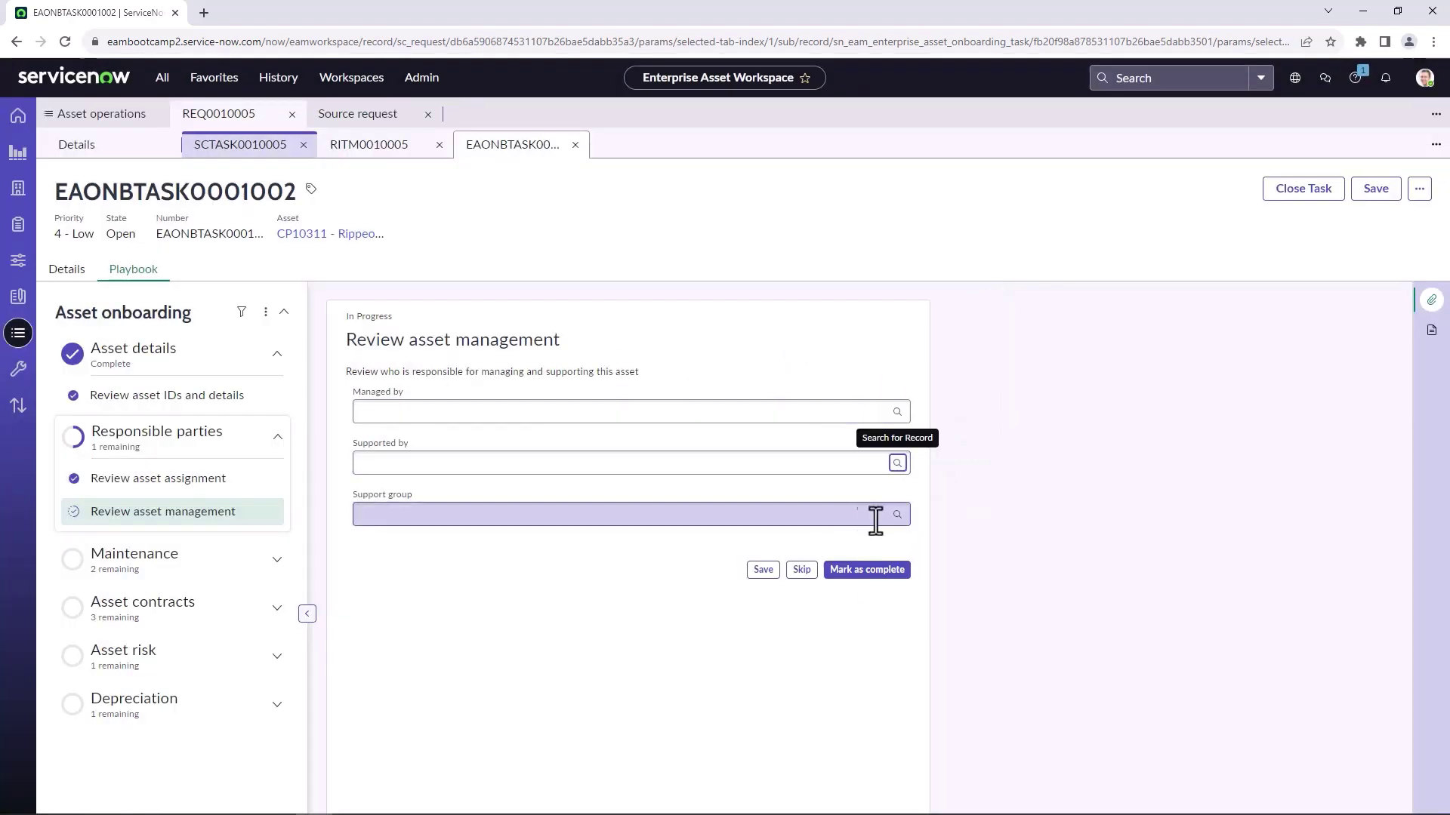
left_click(898, 515)
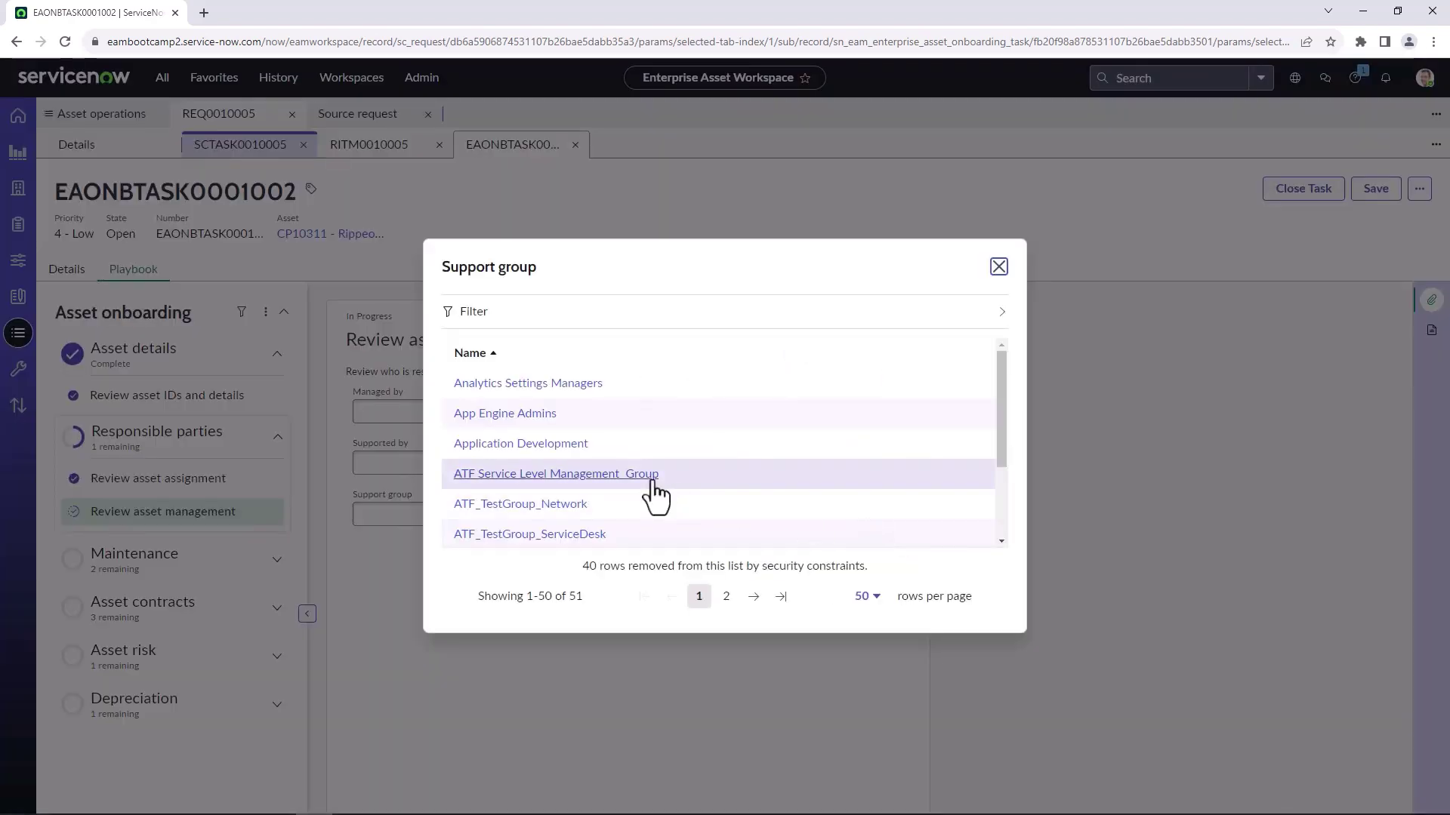
scroll(626, 484, "down", 2)
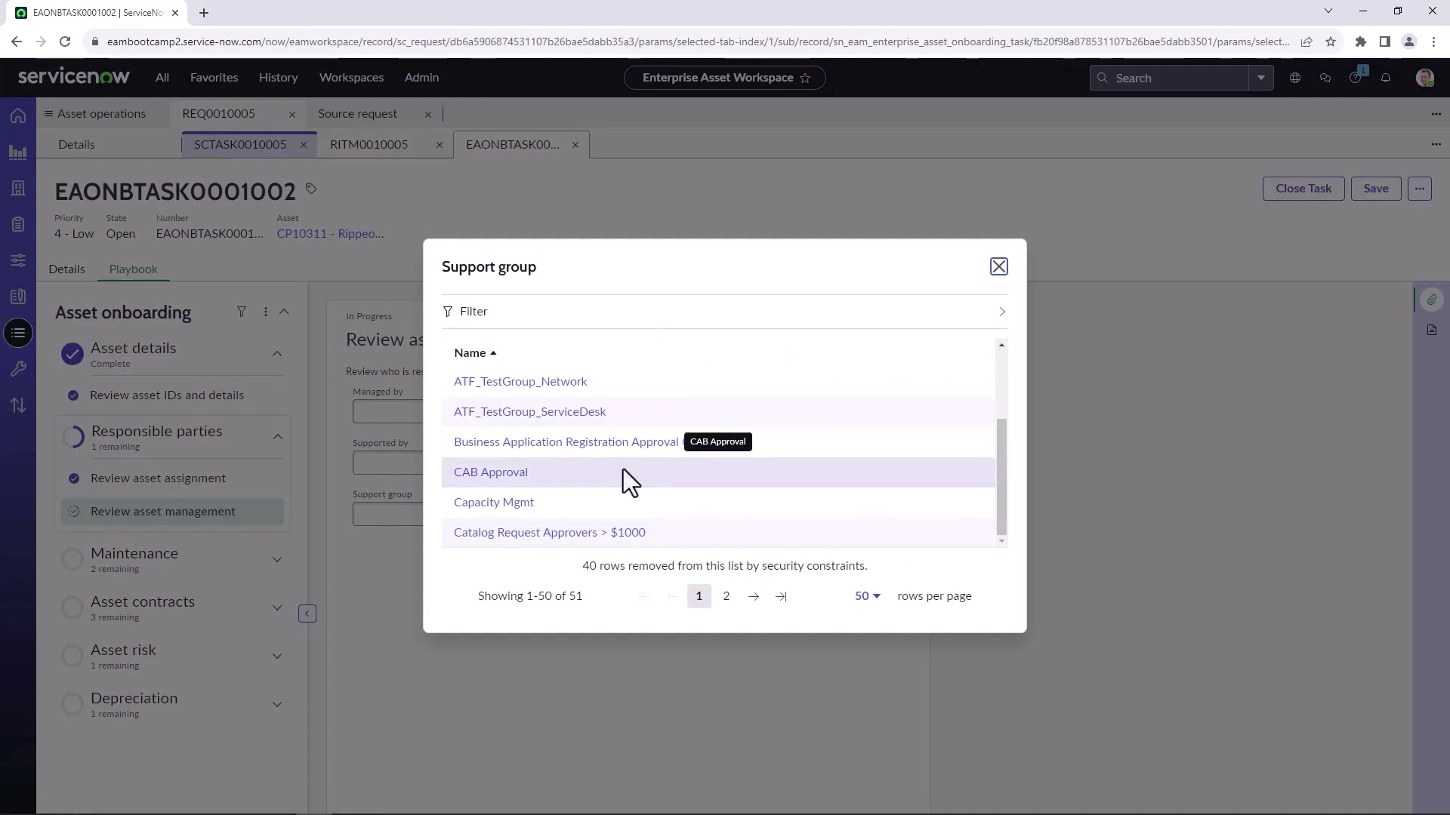
left_click(727, 597)
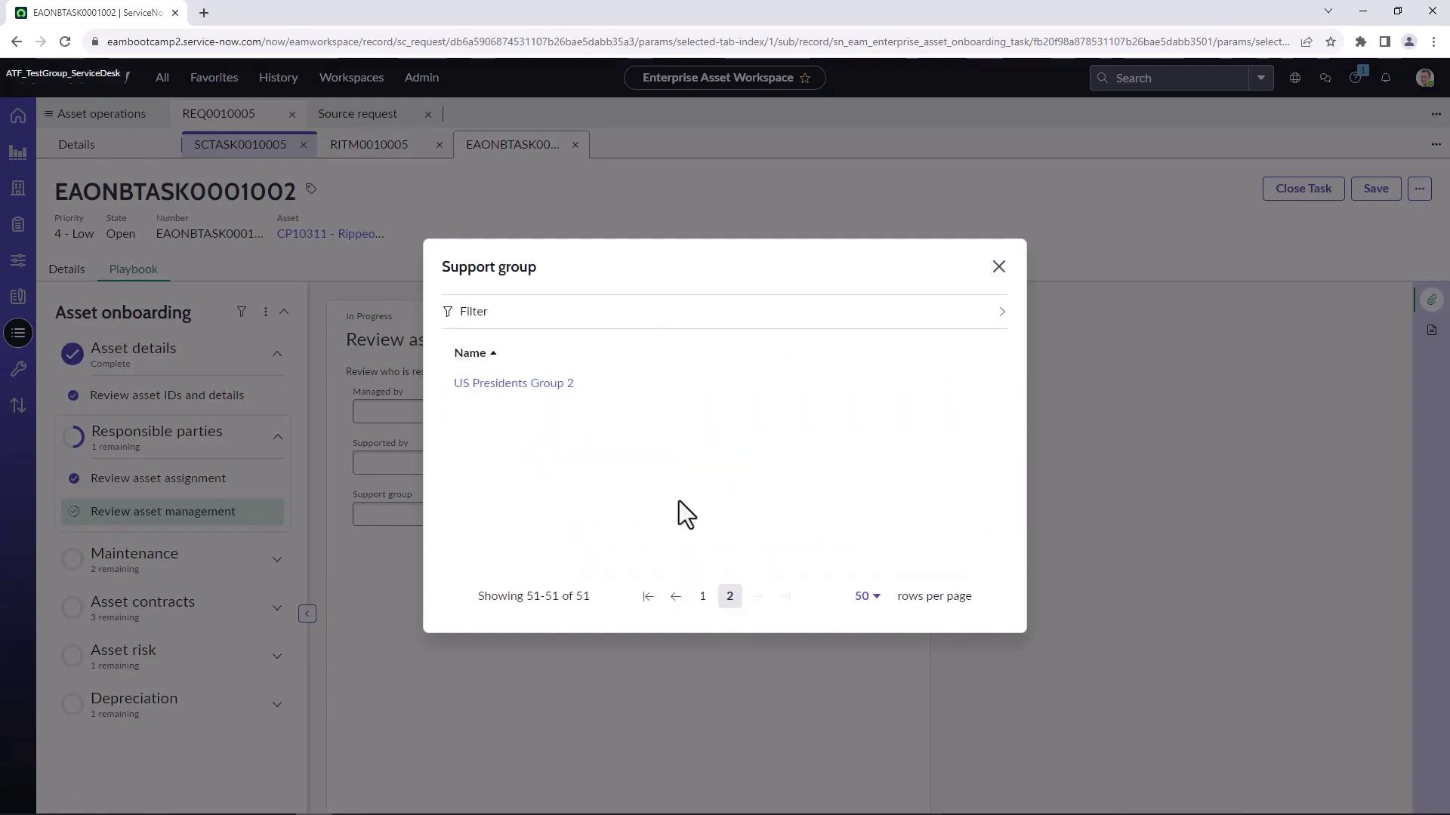
left_click(700, 597)
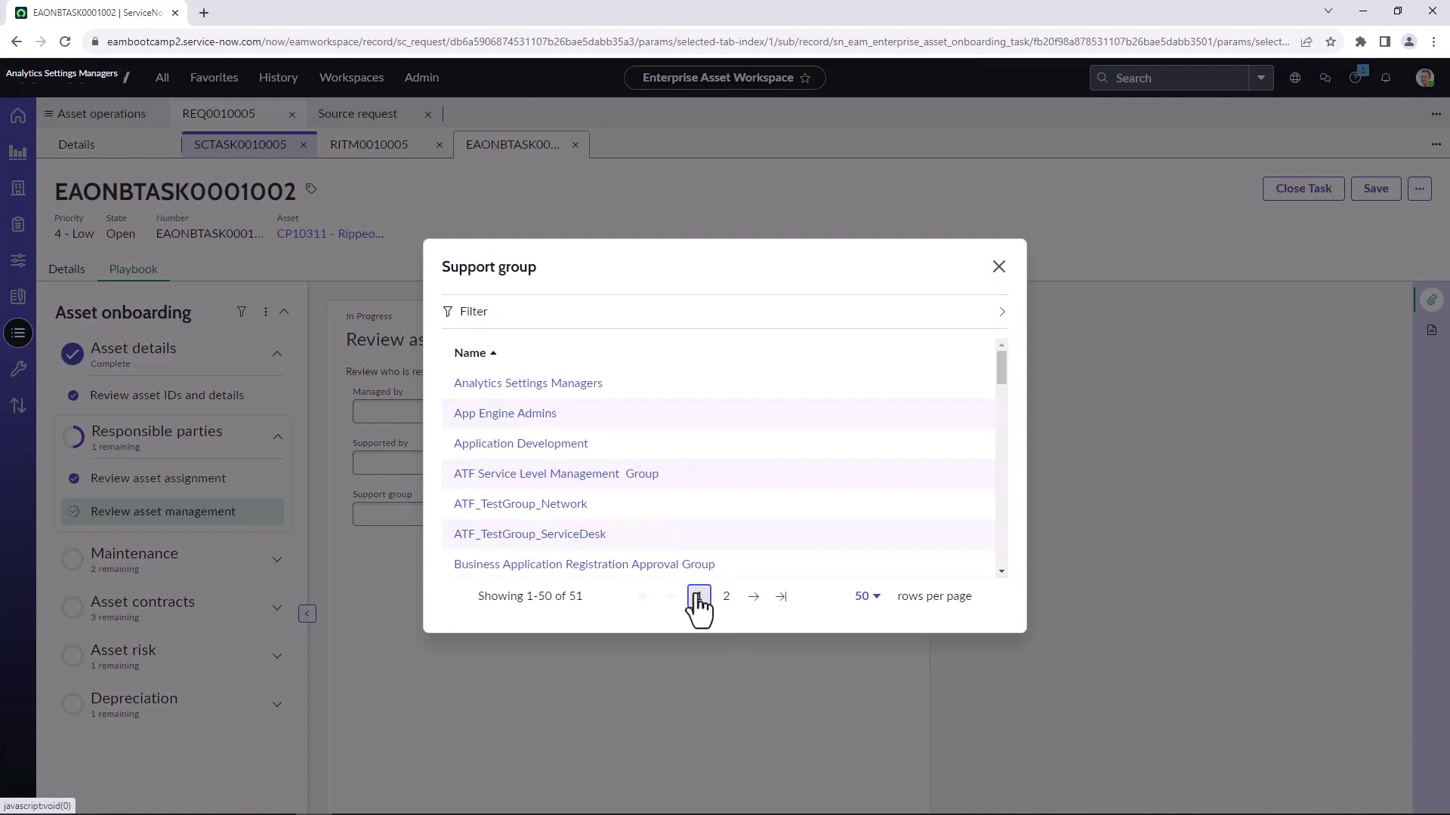
scroll(622, 498, "down", 9)
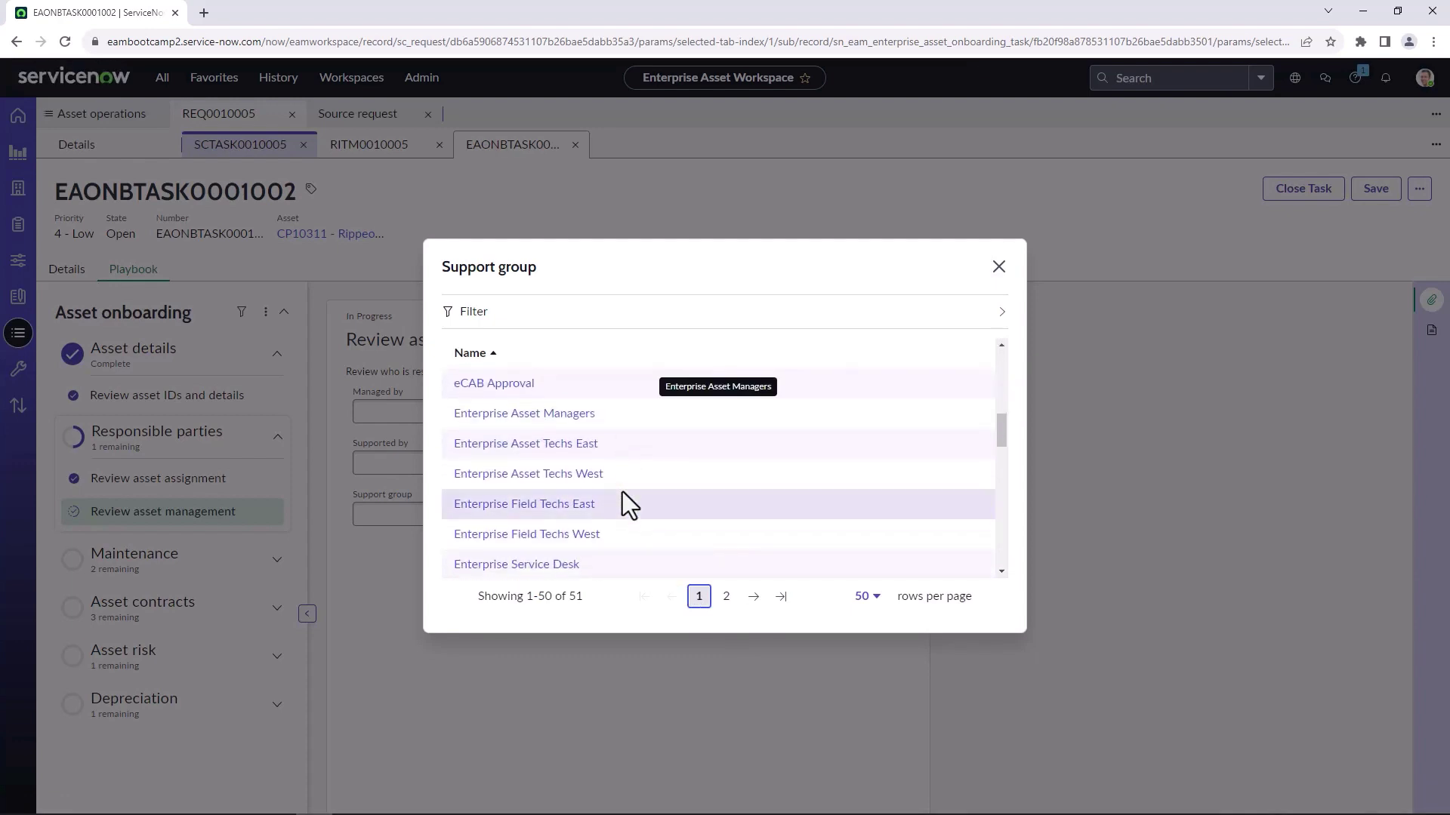
left_click(570, 476)
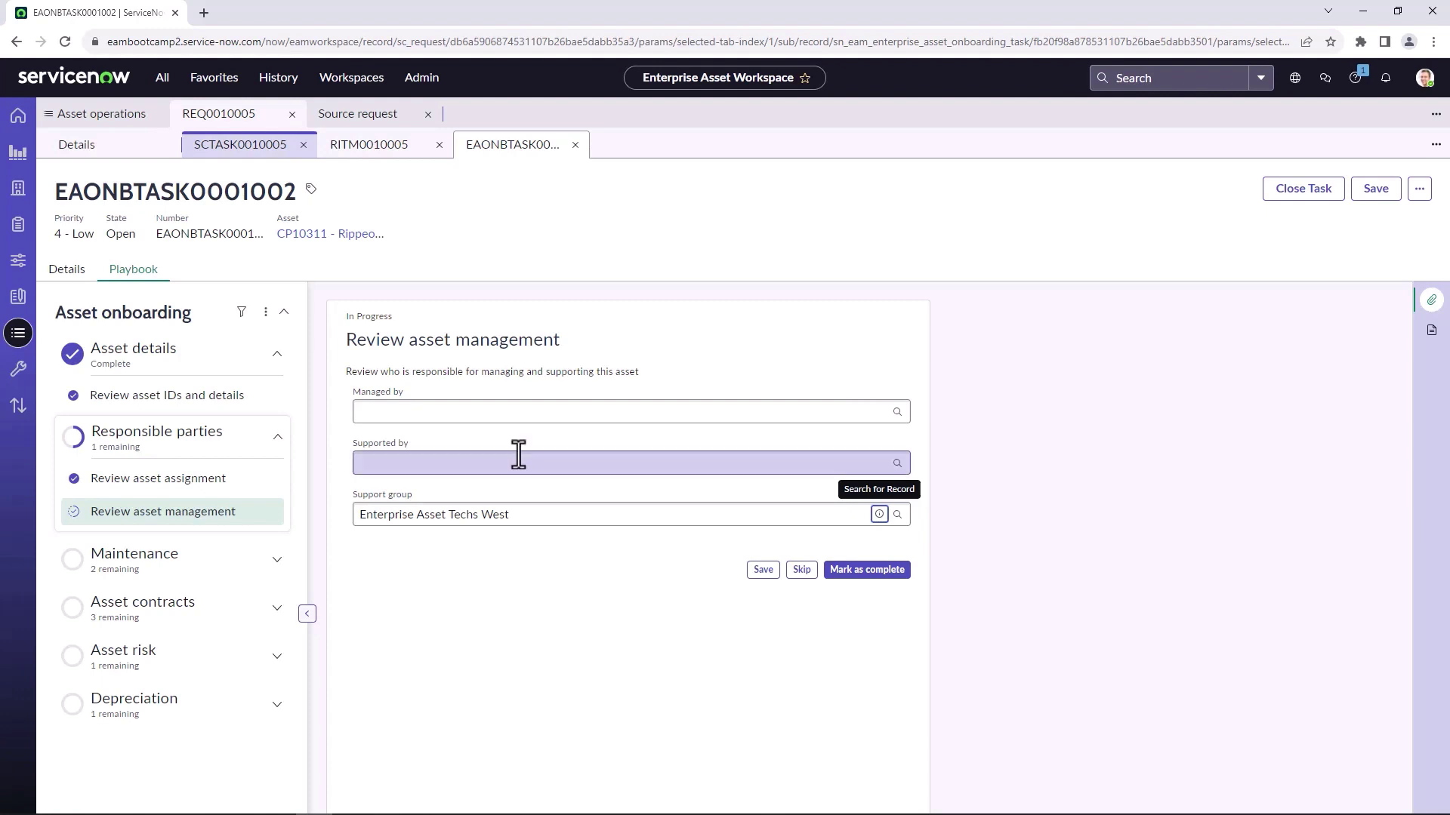
Step: Choose the matching user in Managed by and complete the asset management review step
left_click(521, 411)
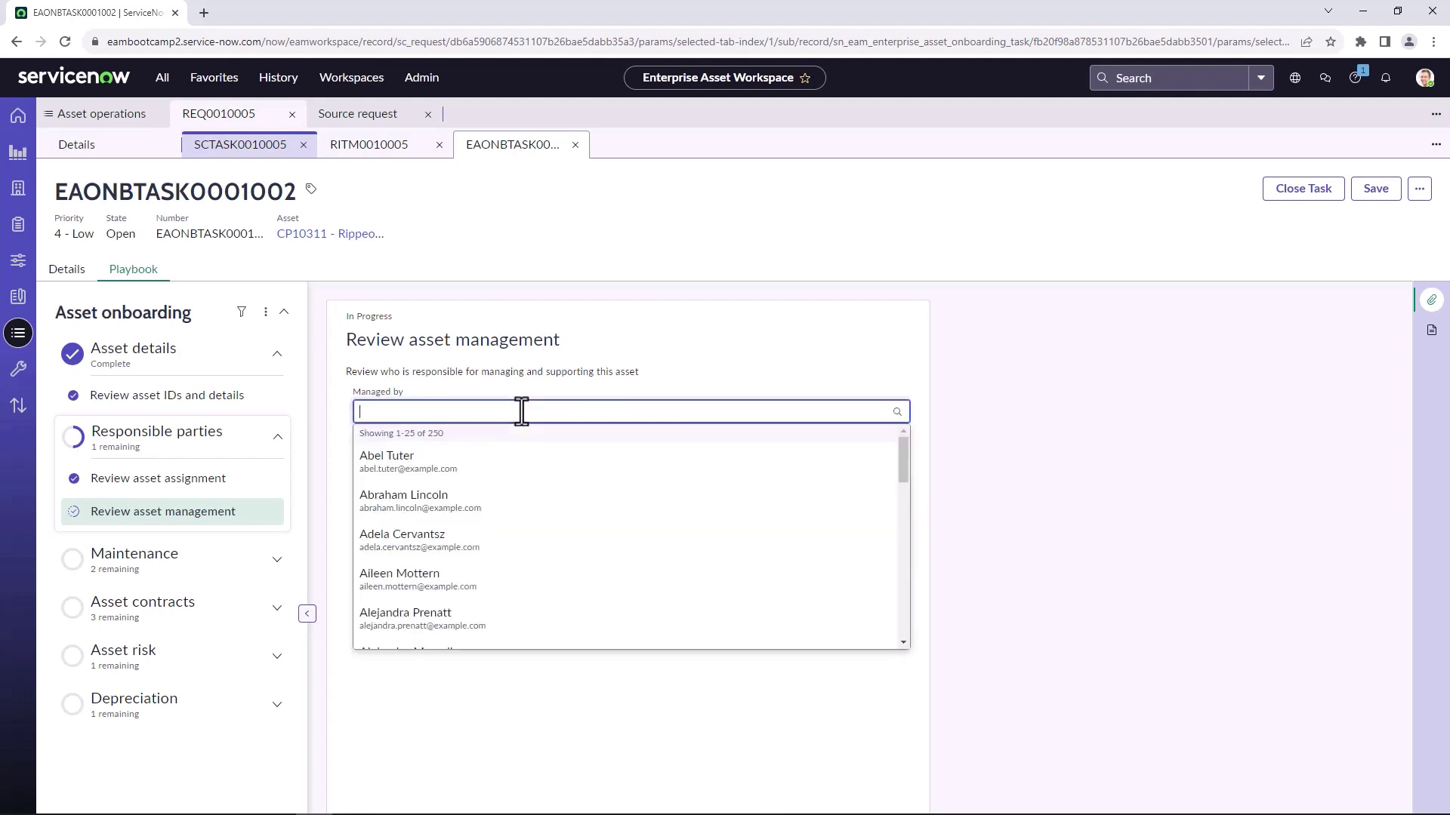
type("ally")
left_click(491, 462)
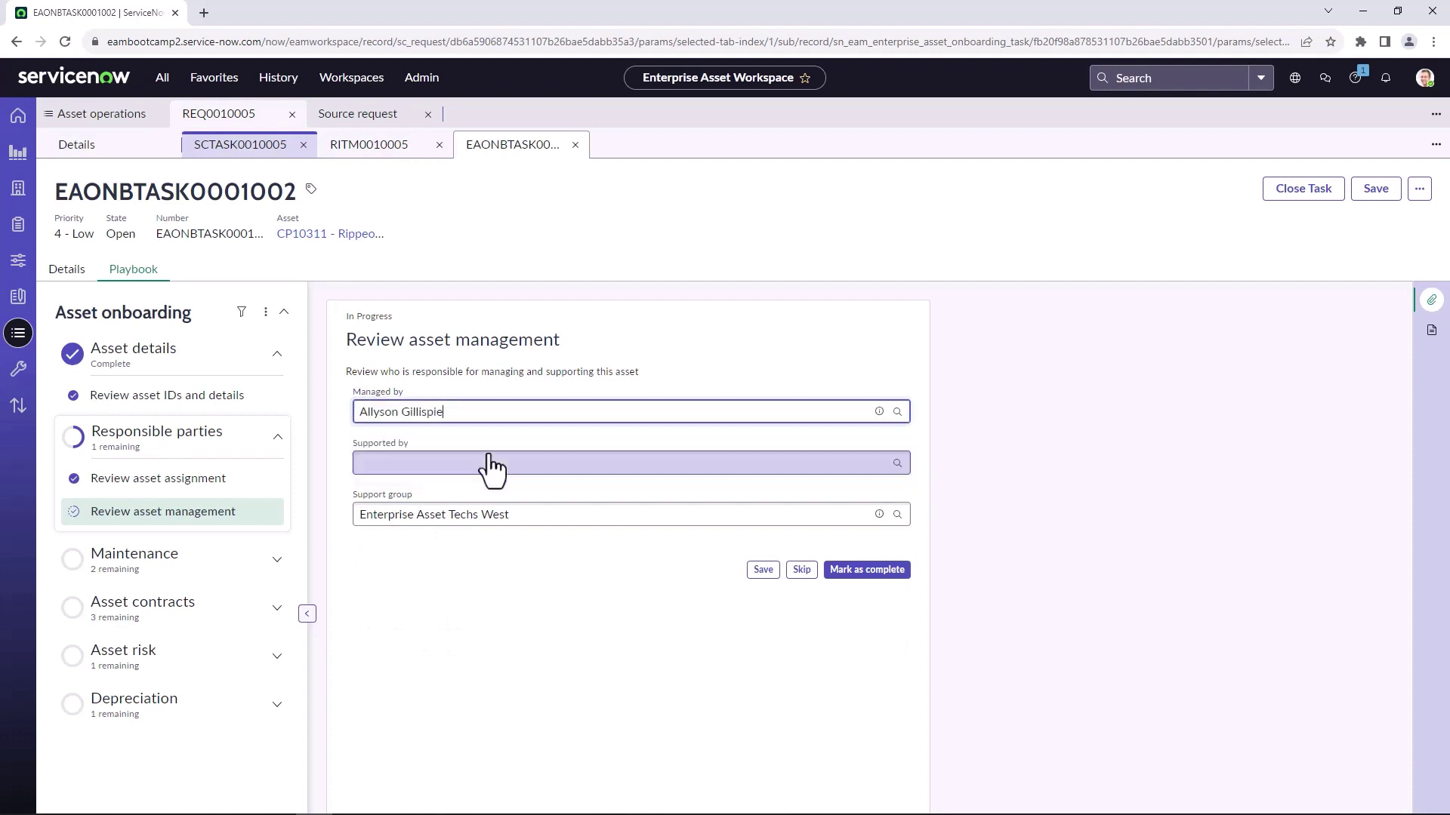
left_click(857, 572)
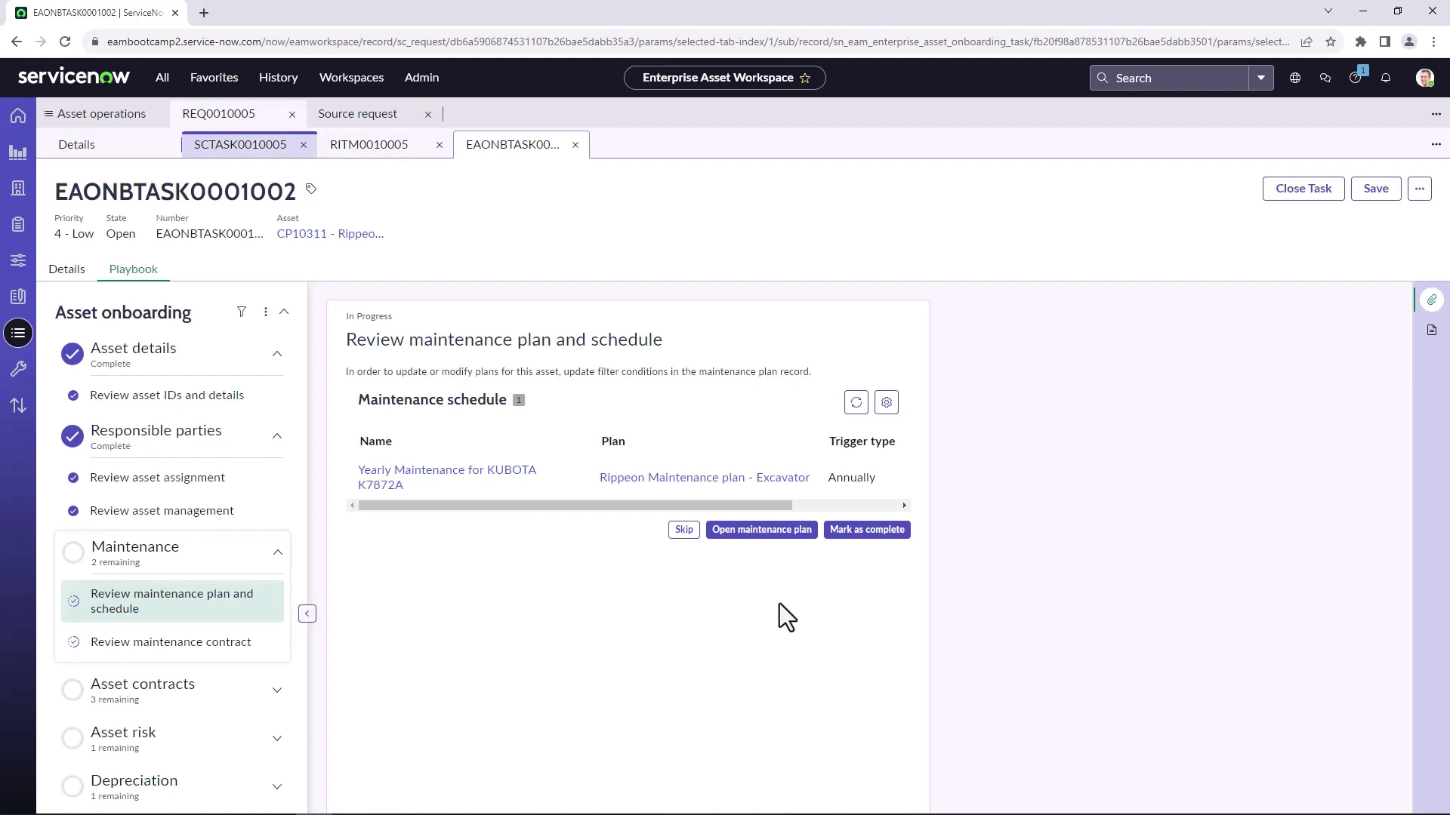
Step: Inspect the asset's maintenance plan, return to the playbook, and complete the plan and contract reviews
left_click(761, 530)
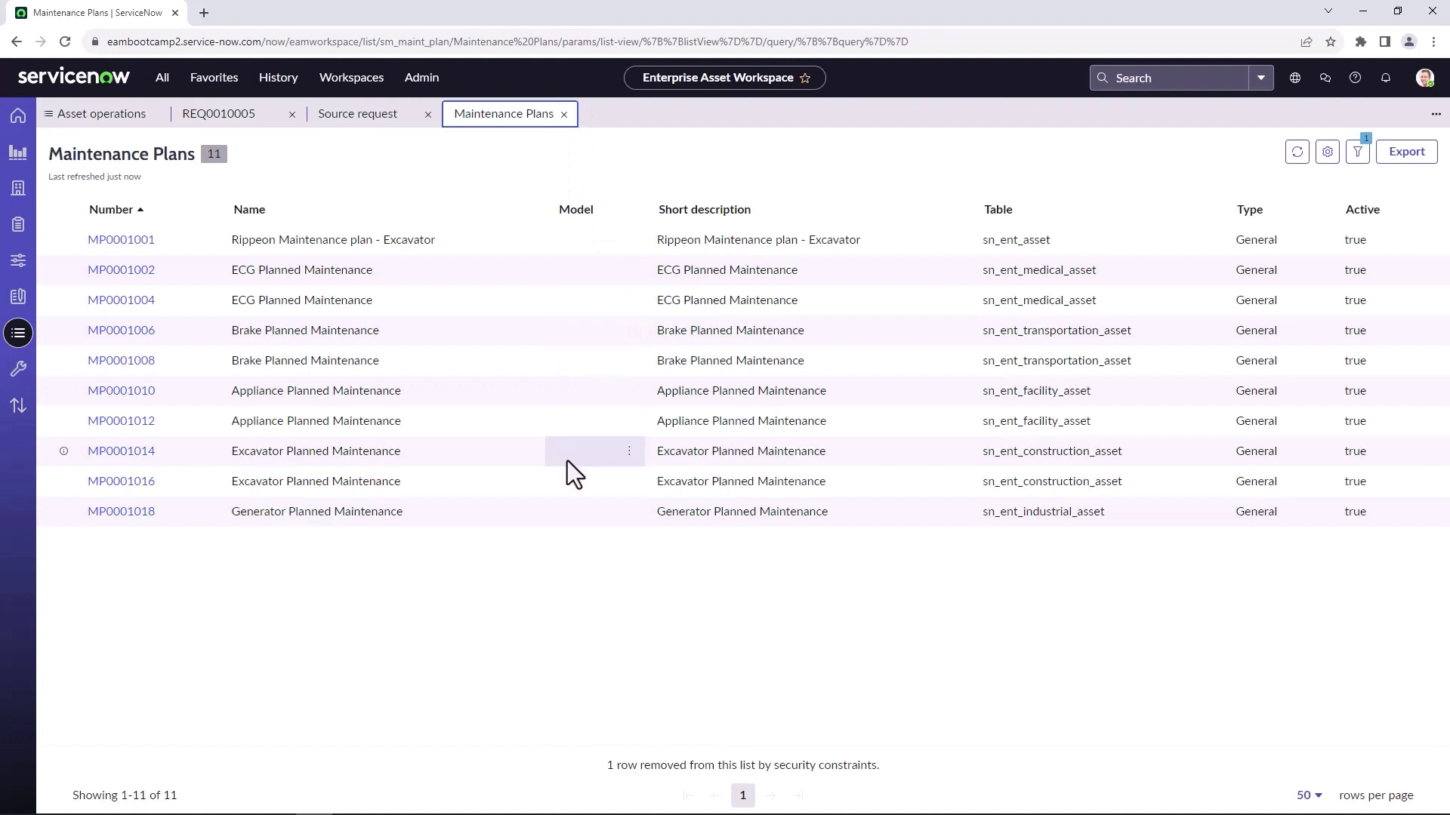
left_click(564, 115)
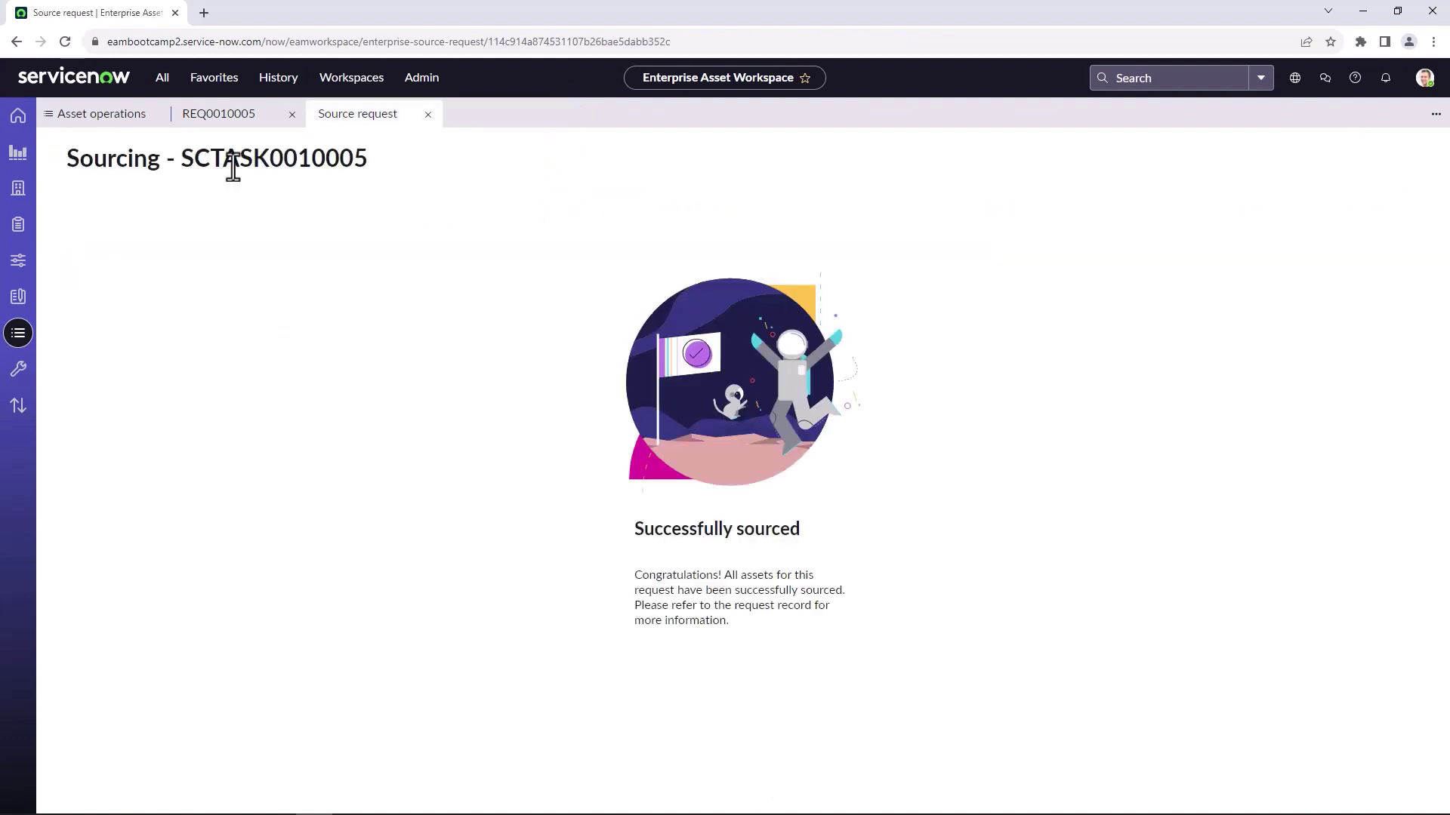
left_click(222, 115)
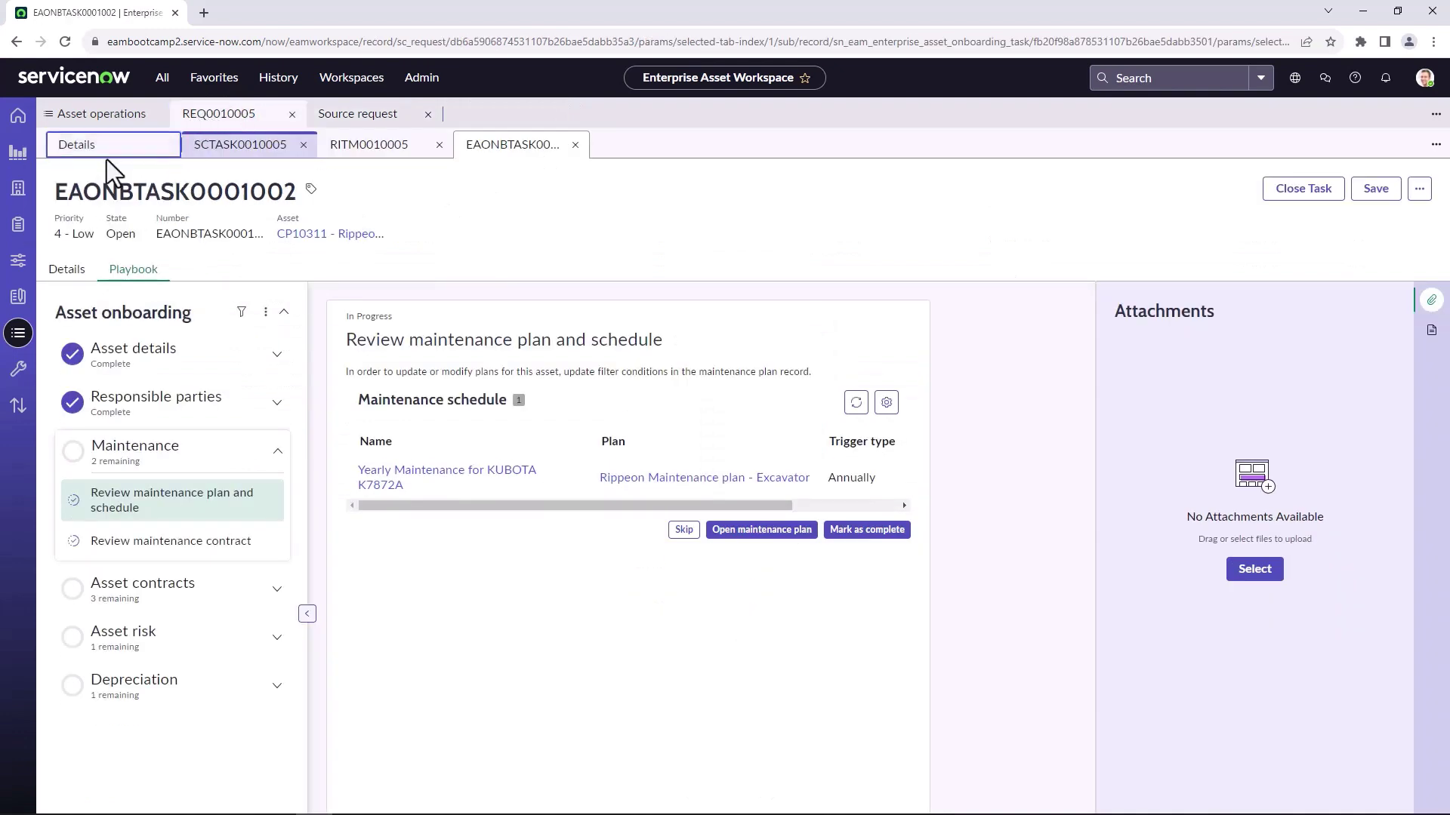
left_click(855, 532)
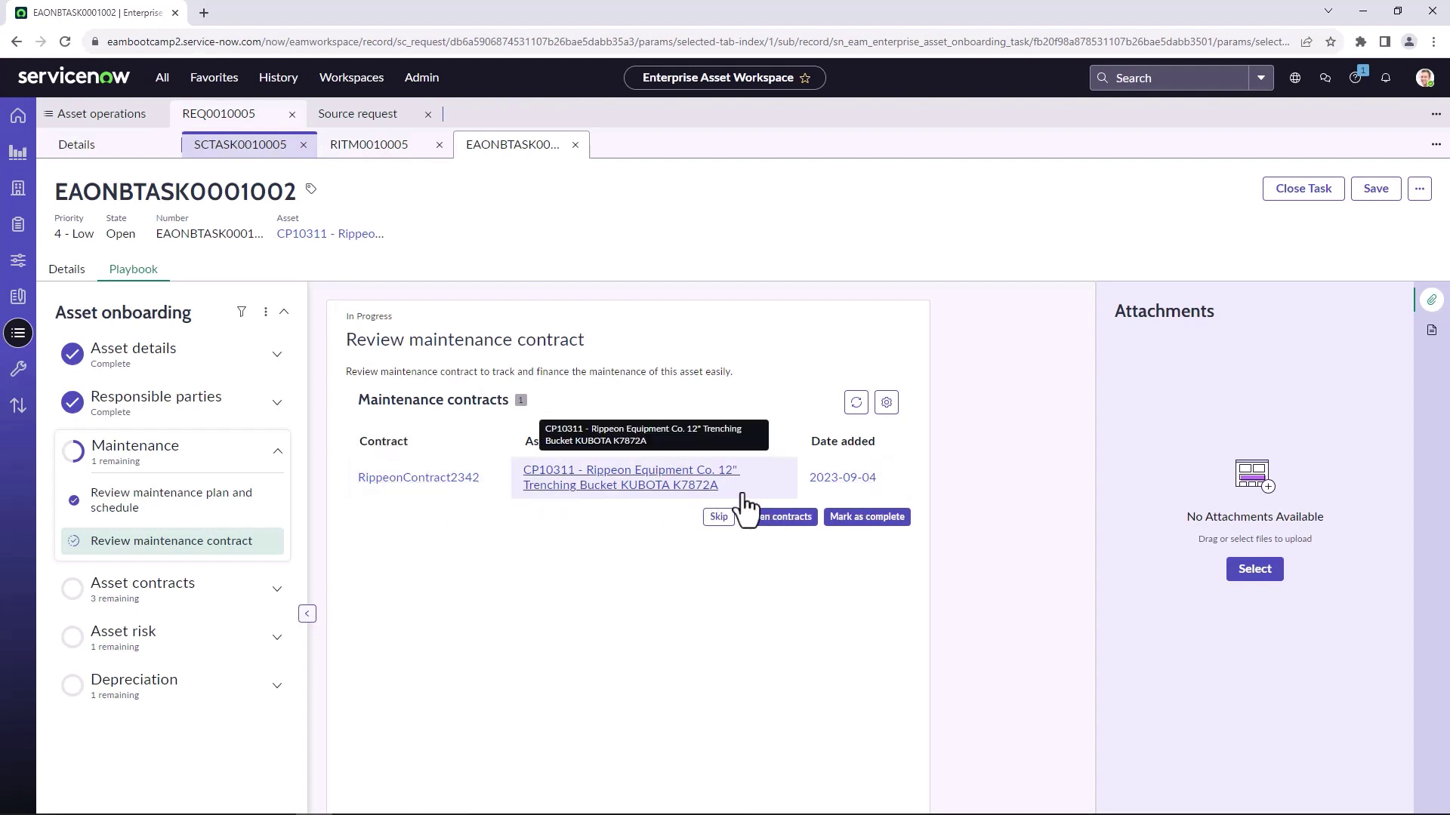
left_click(880, 518)
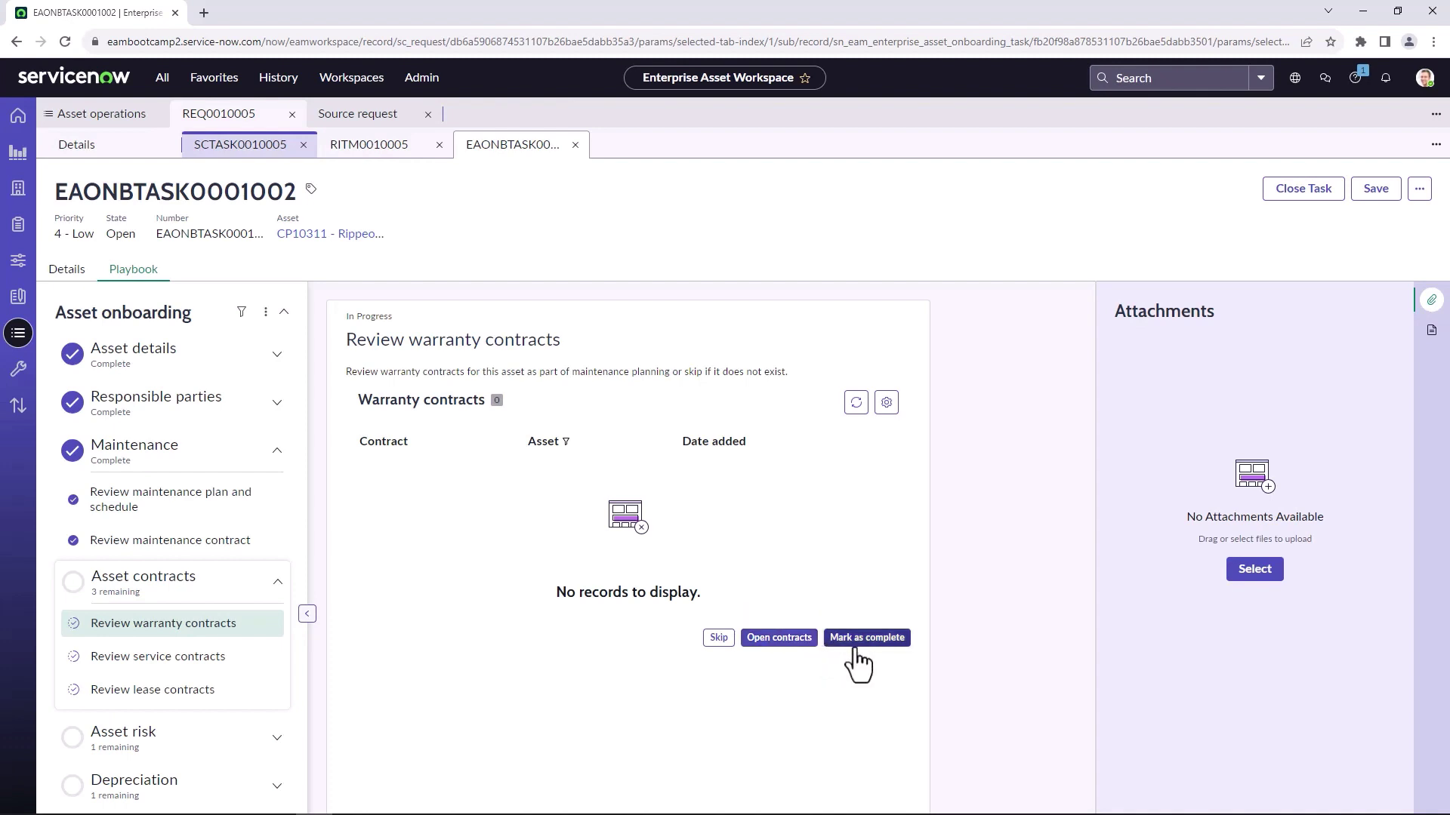
Step: Skip Review warranty contracts, Review service contracts and Review lease contracts in turn
left_click(723, 641)
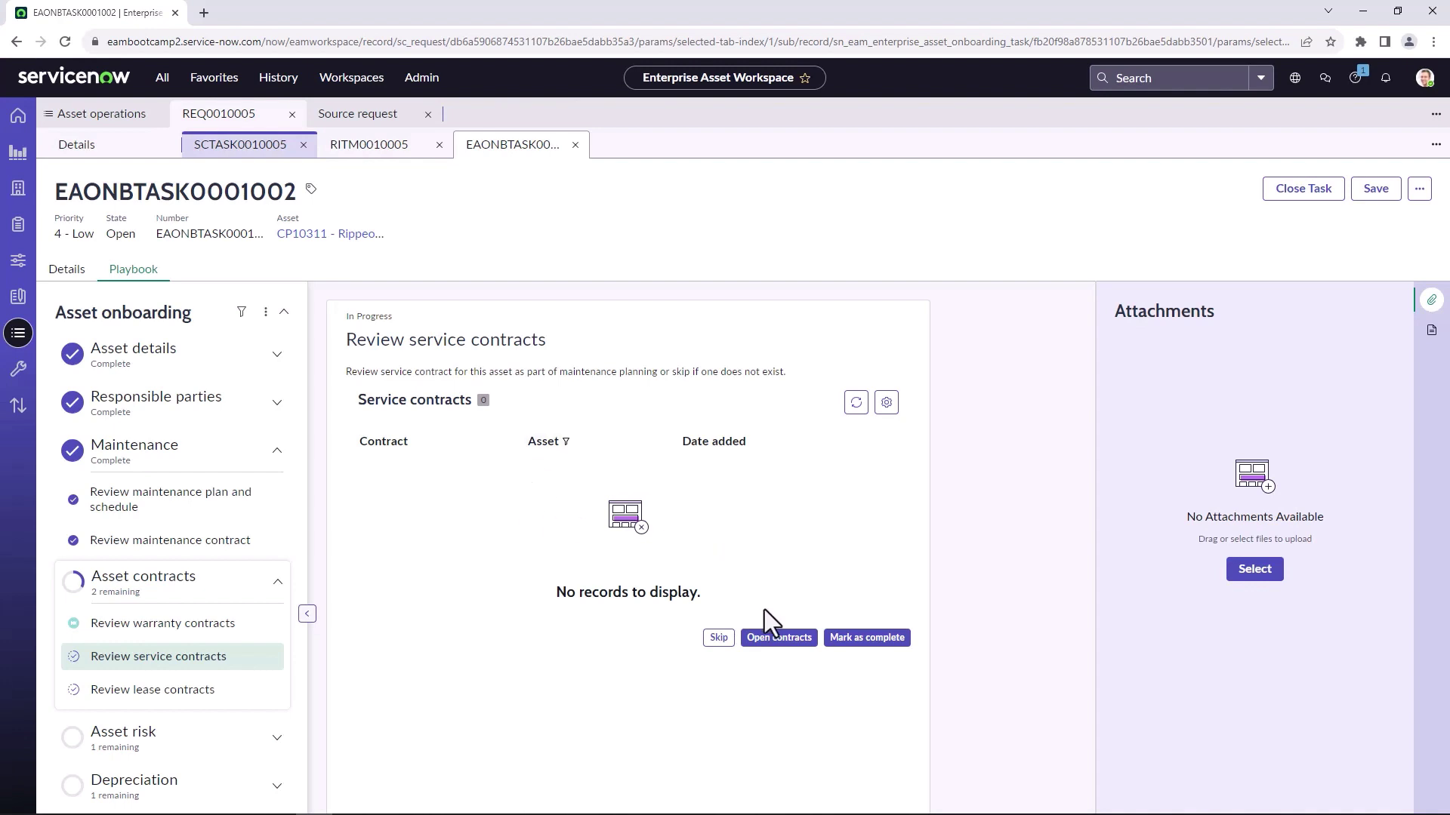
left_click(719, 640)
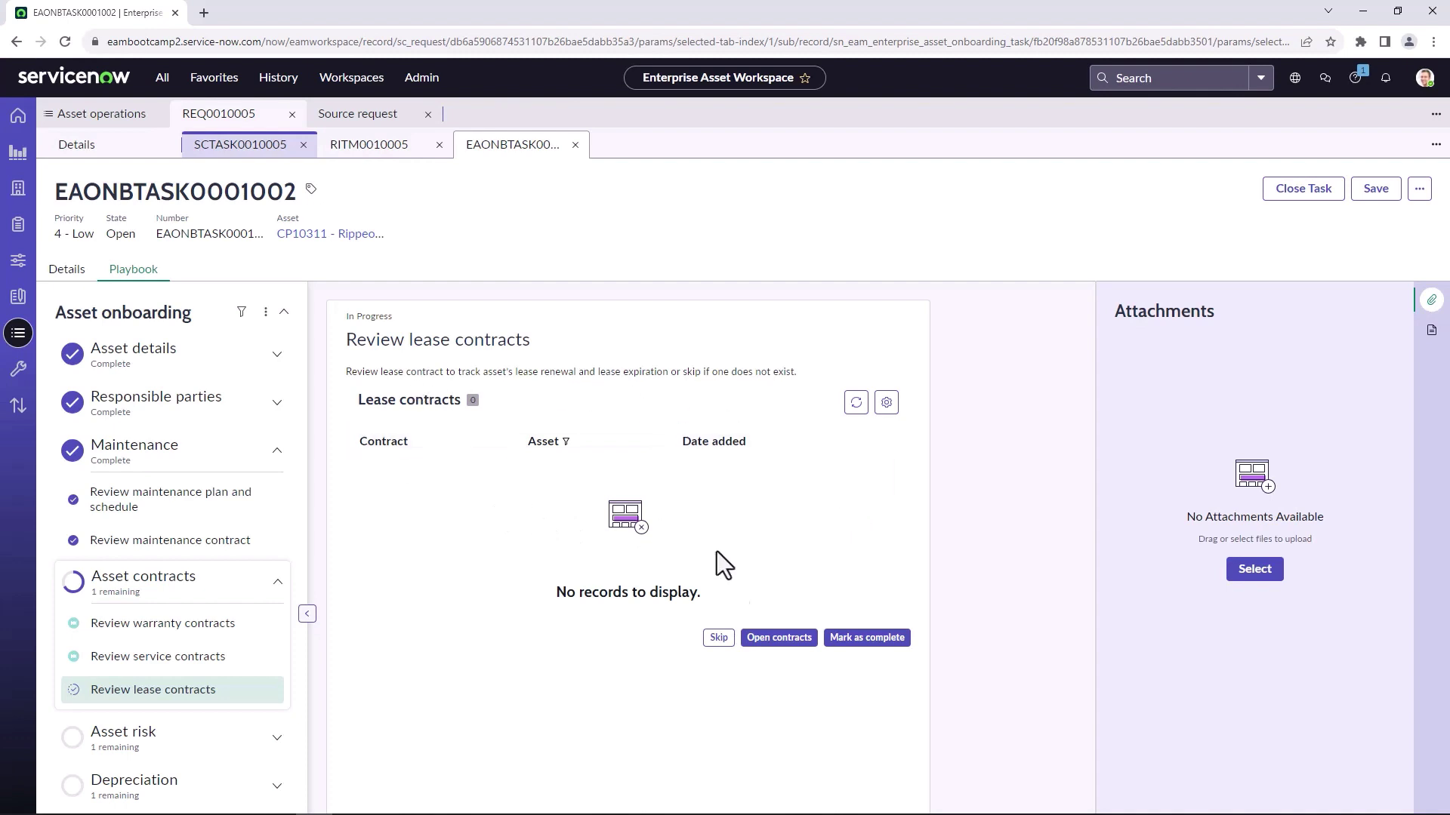
left_click(727, 639)
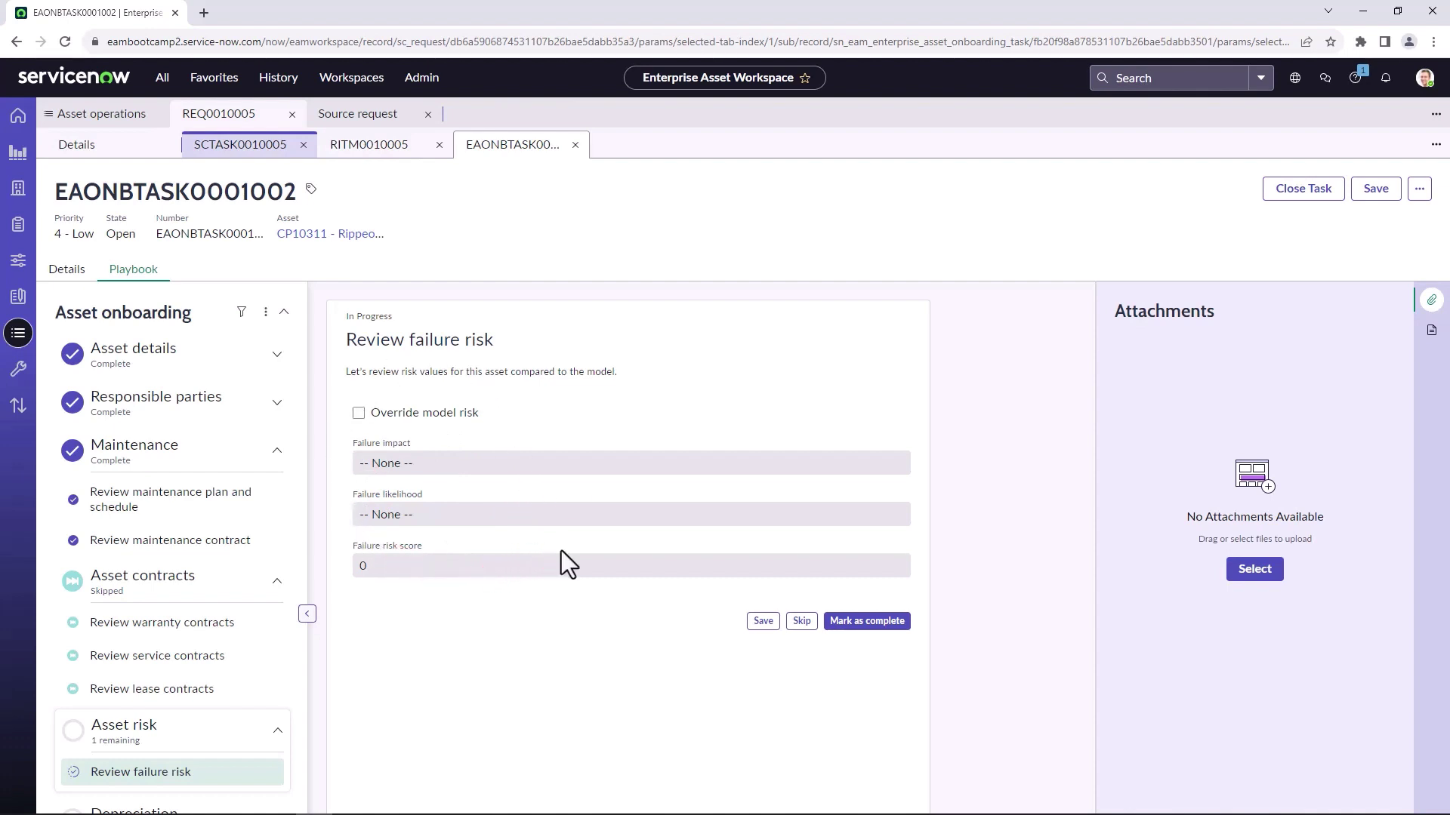
Step: Override model risk with impact 2 - Medium and likelihood 1 - Low, giving score 2 - Low, and complete
left_click(360, 414)
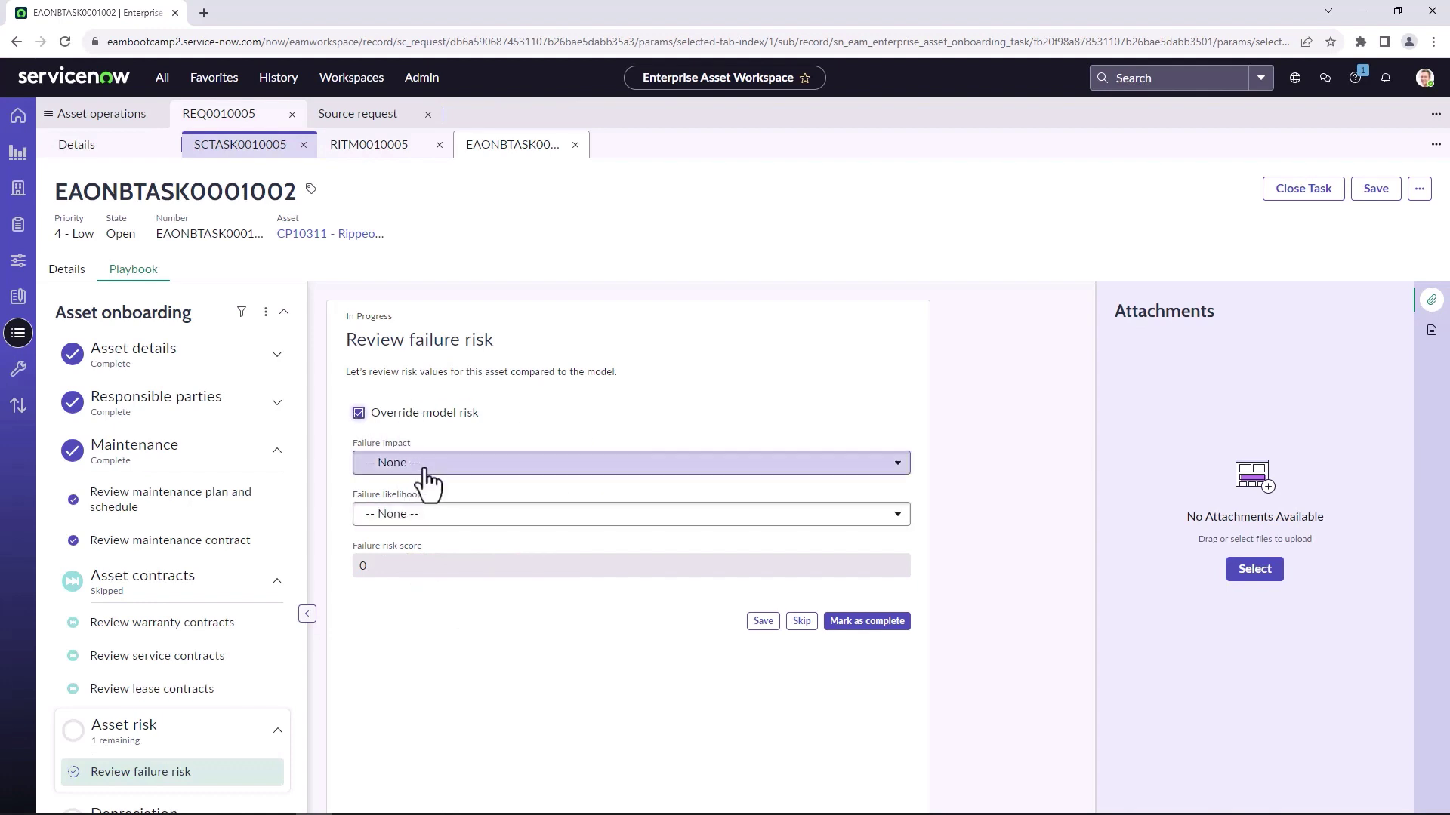
left_click(426, 469)
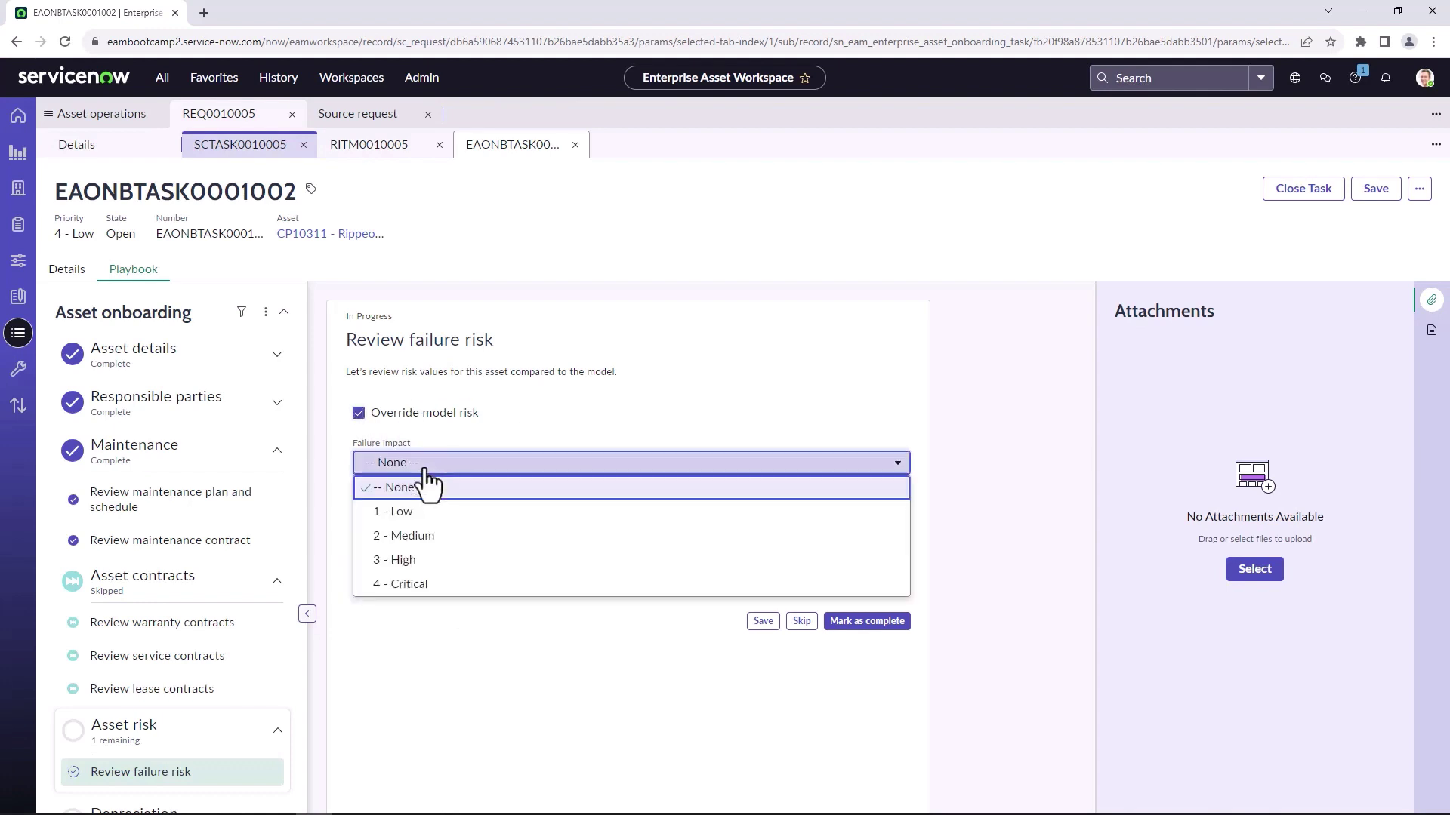
left_click(428, 538)
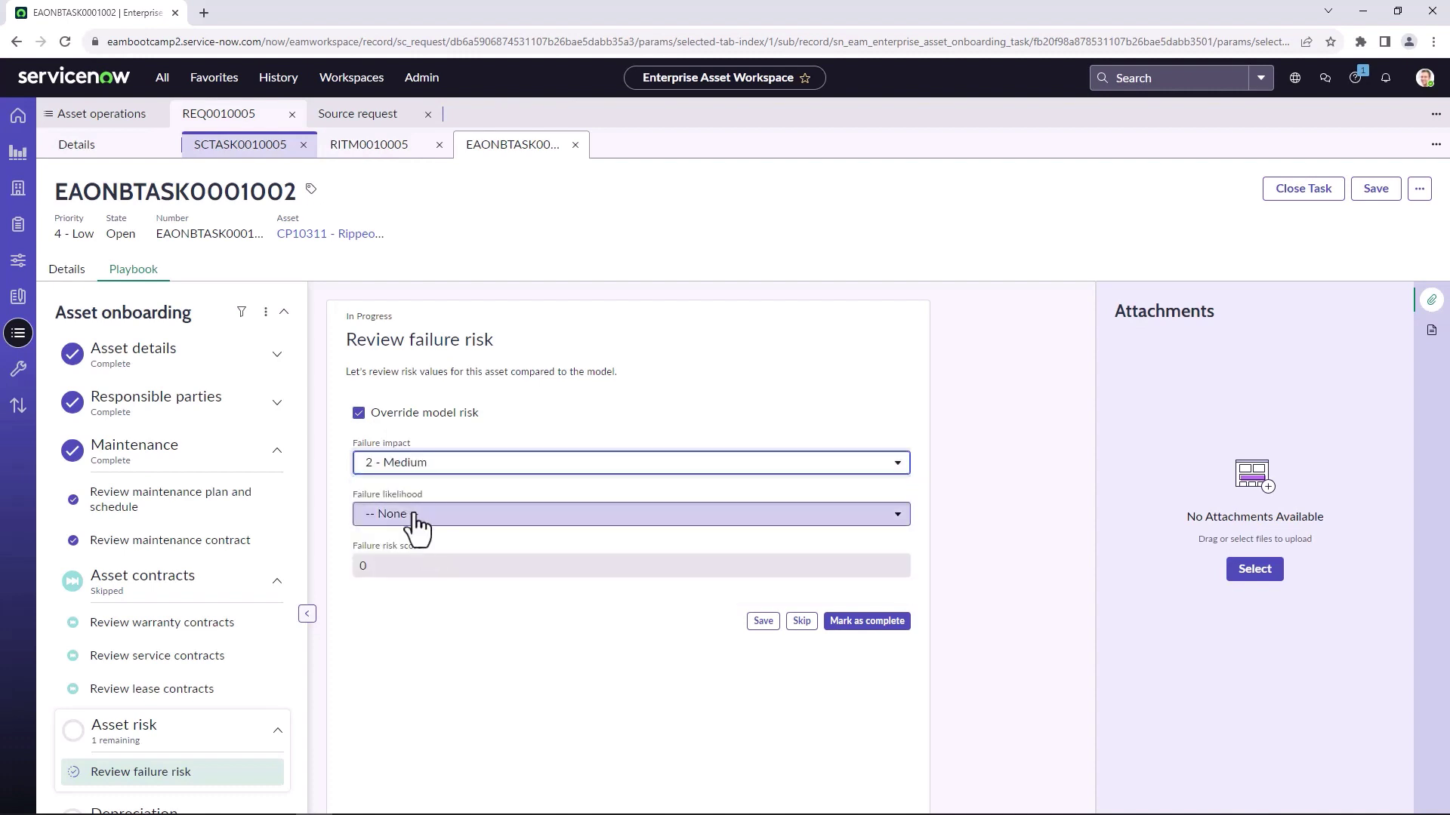
left_click(415, 517)
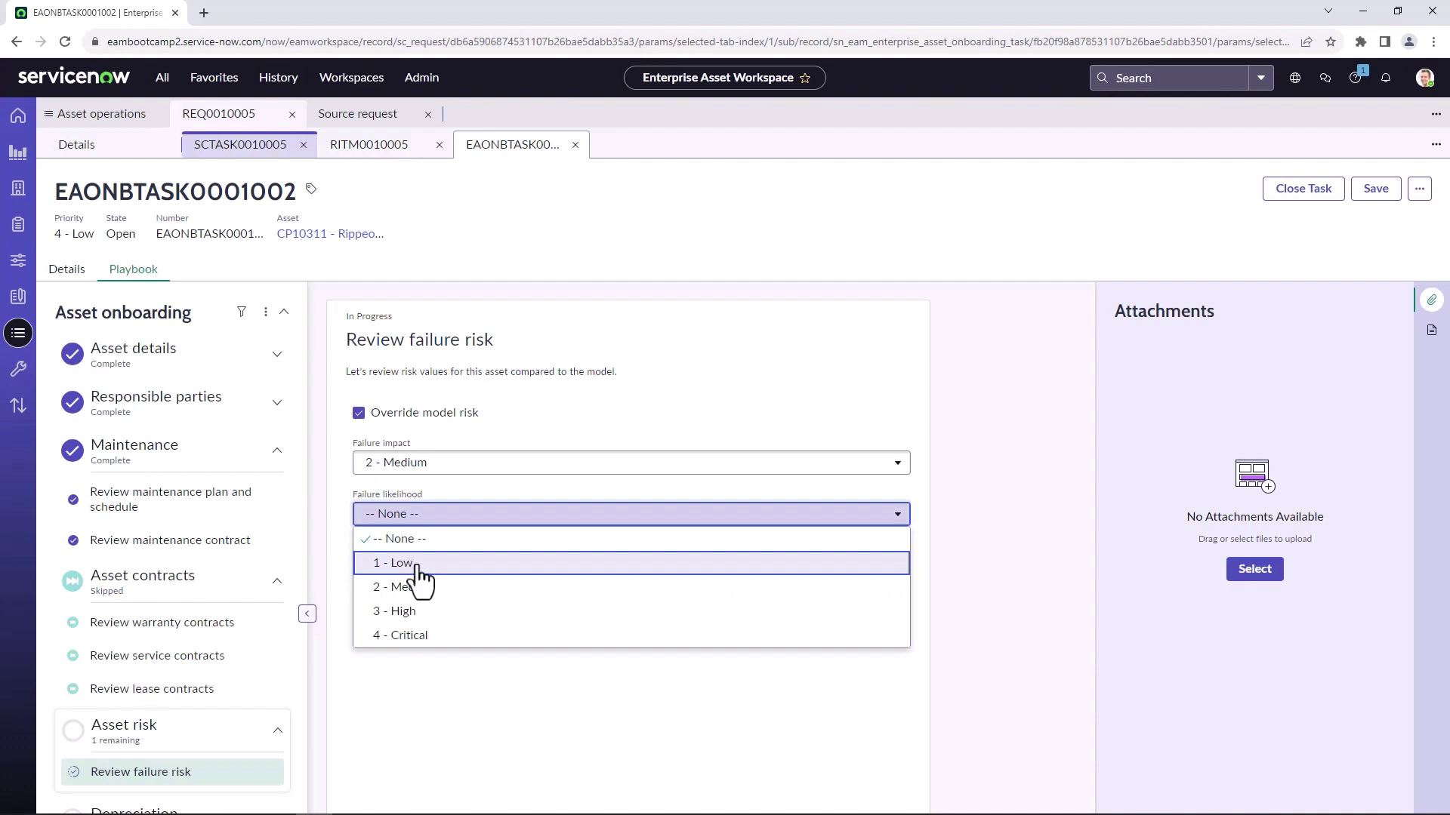
left_click(414, 565)
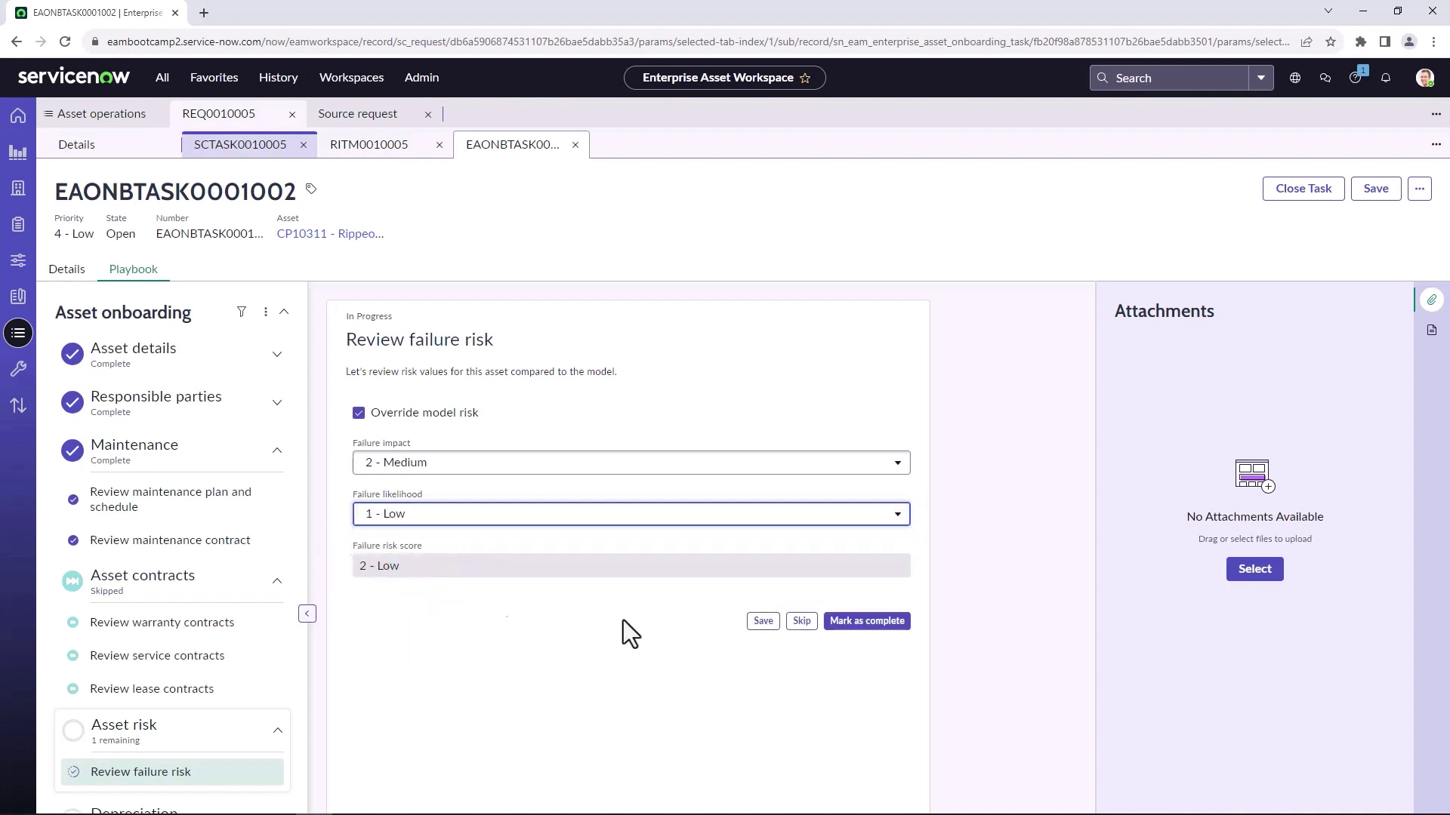
left_click(851, 622)
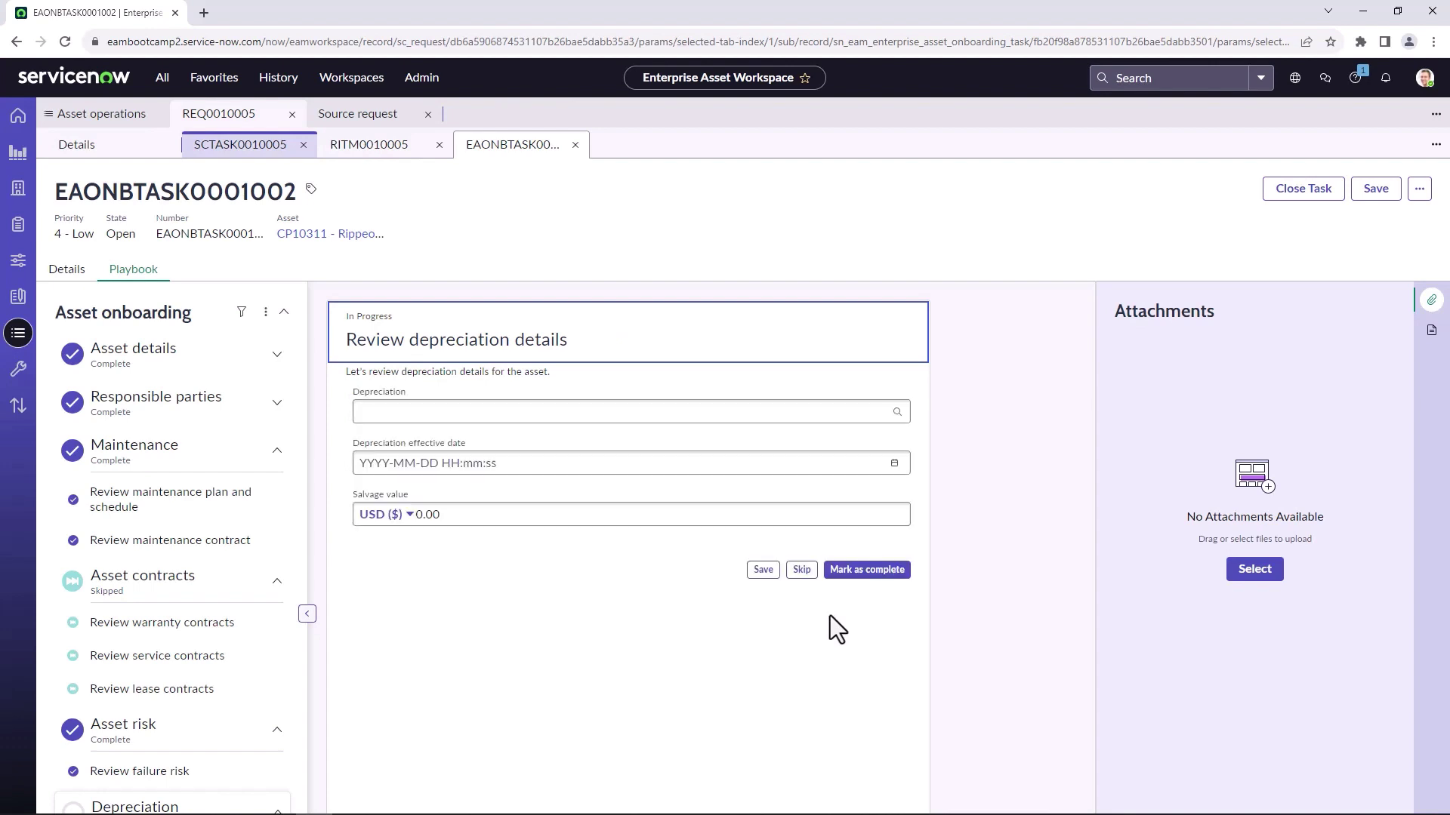
Step: Choose SL 10 Years depreciation effective September 5 with salvage value 500, and mark complete
left_click(897, 412)
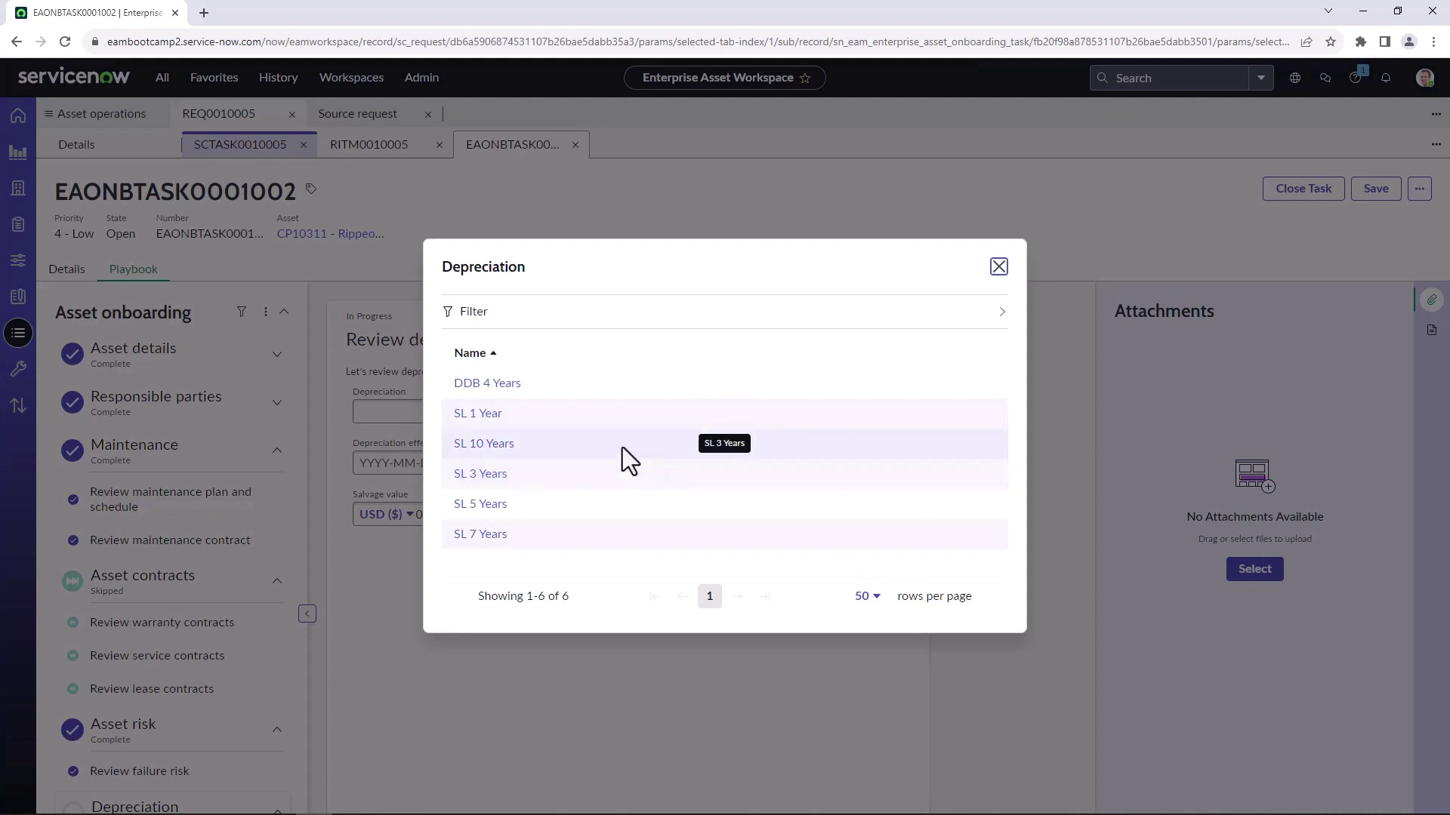
left_click(511, 451)
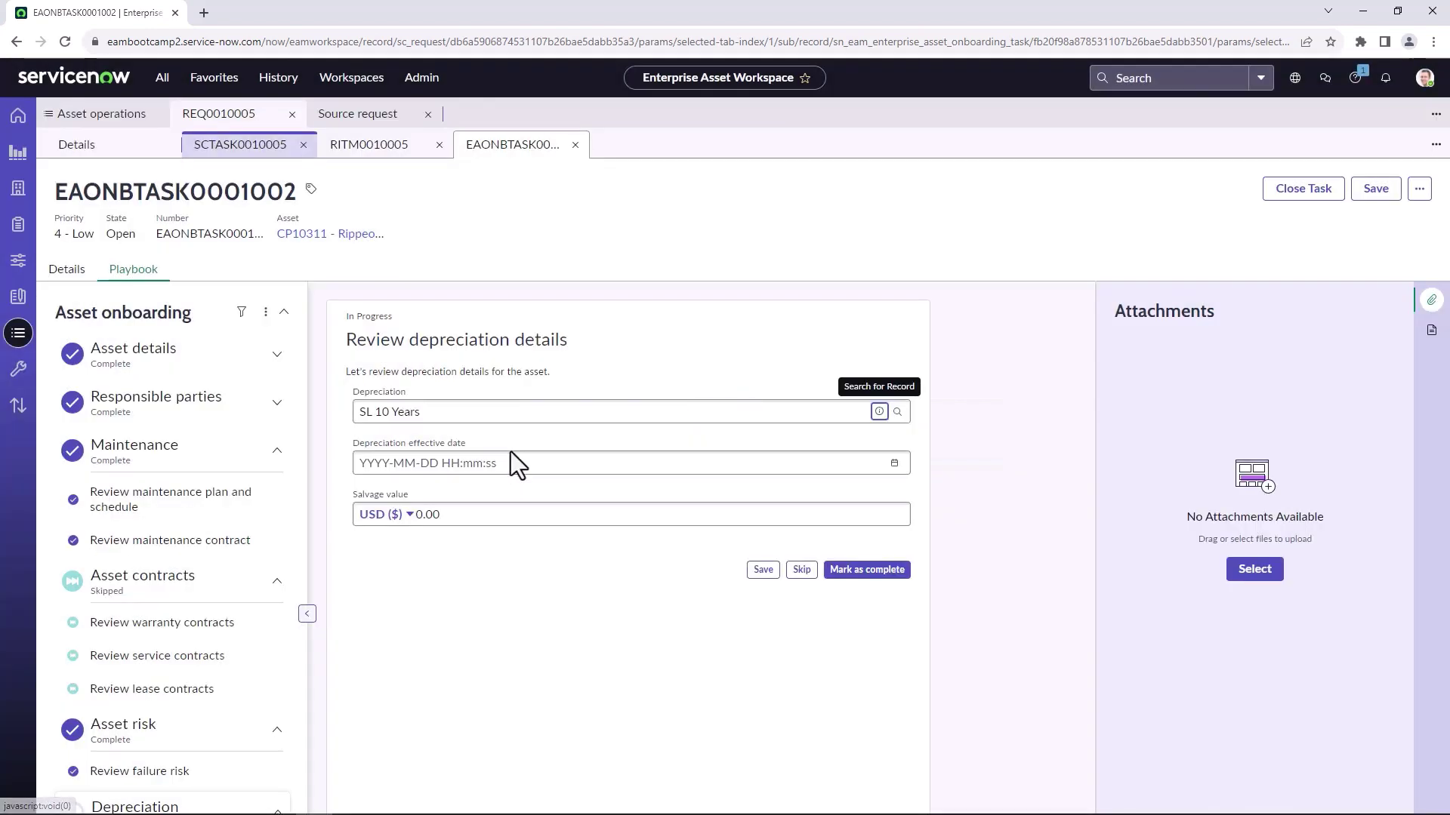
left_click(894, 463)
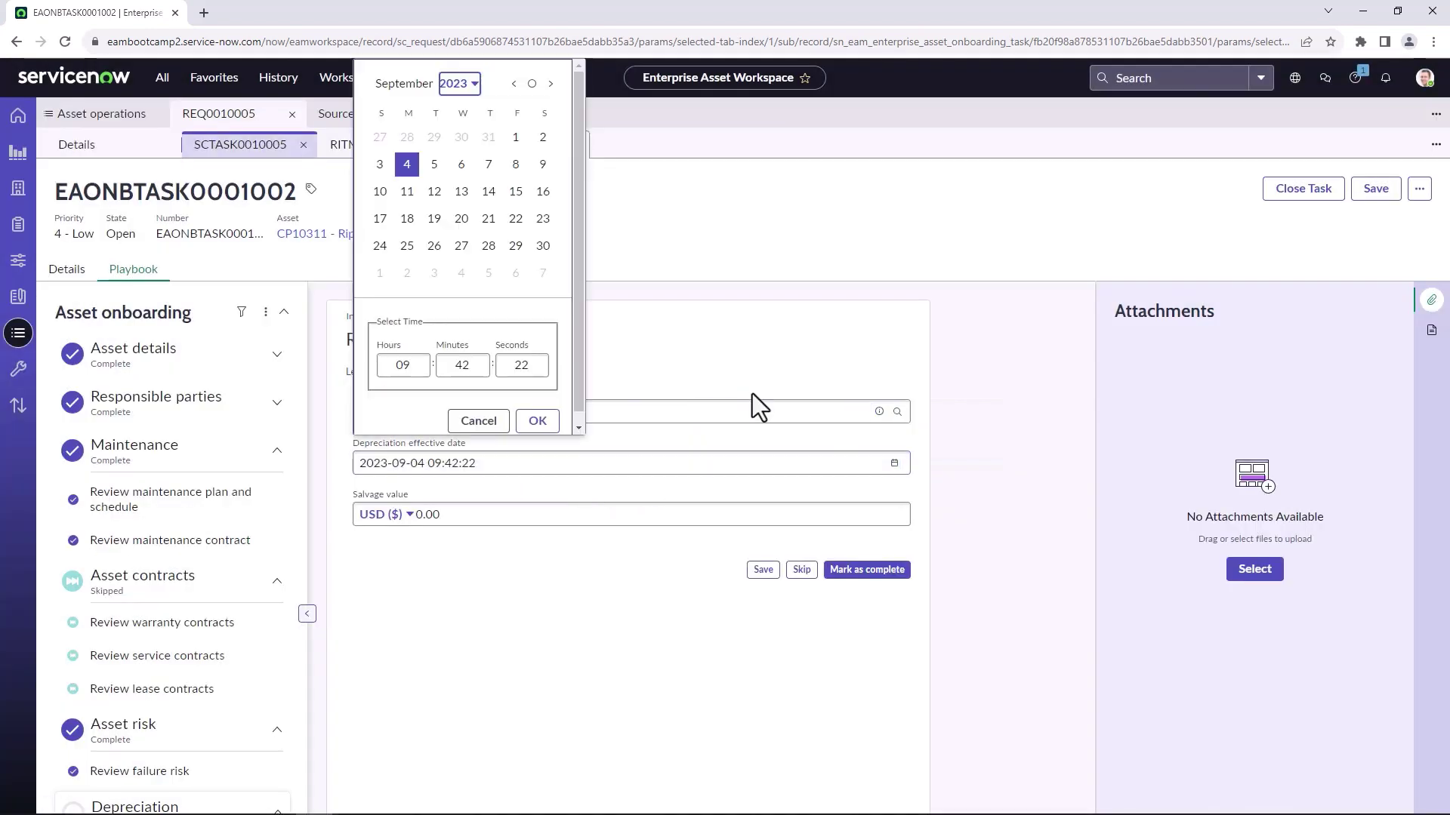
left_click(434, 165)
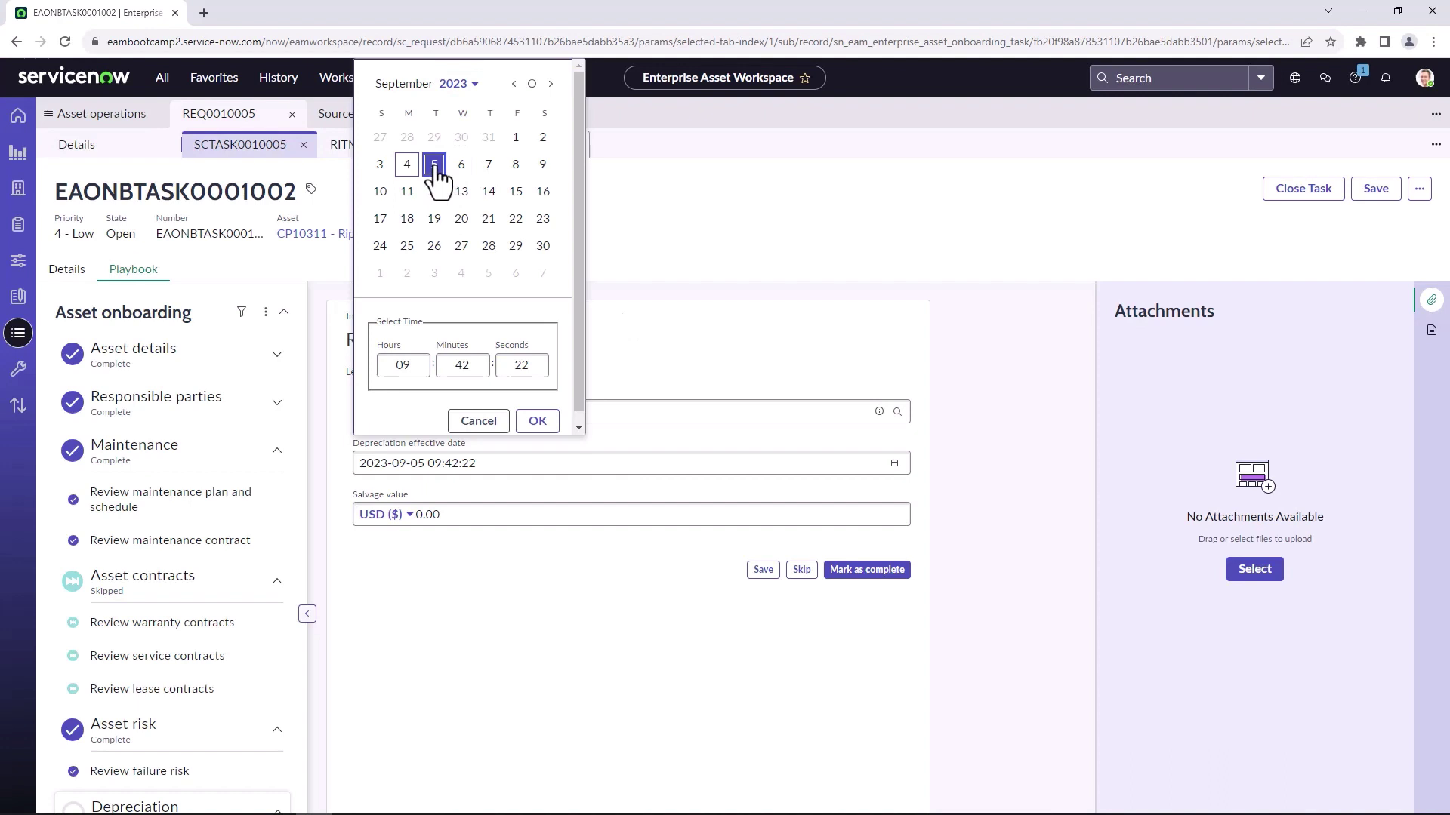
left_click(534, 427)
left_click(514, 508)
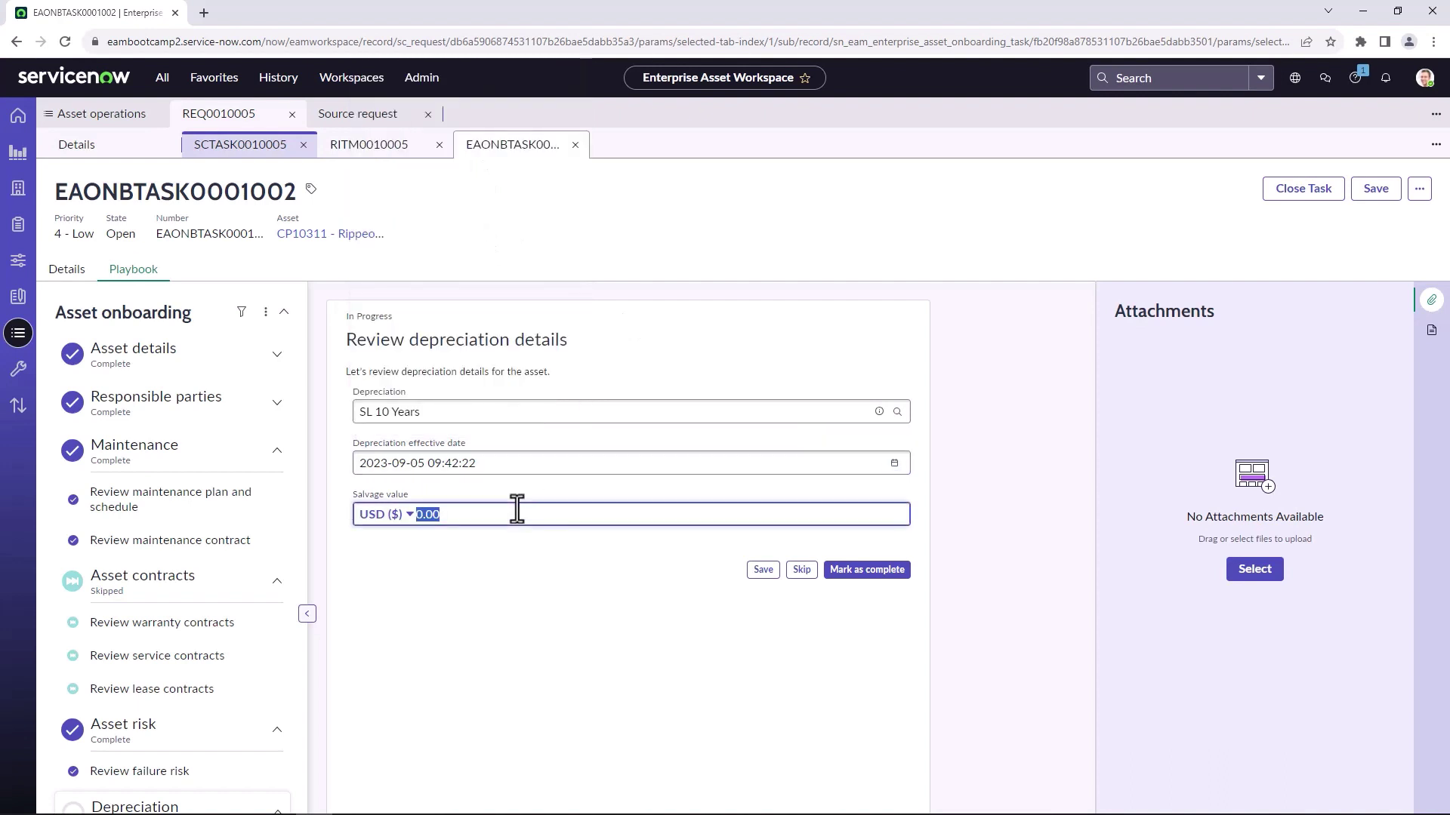
type("500")
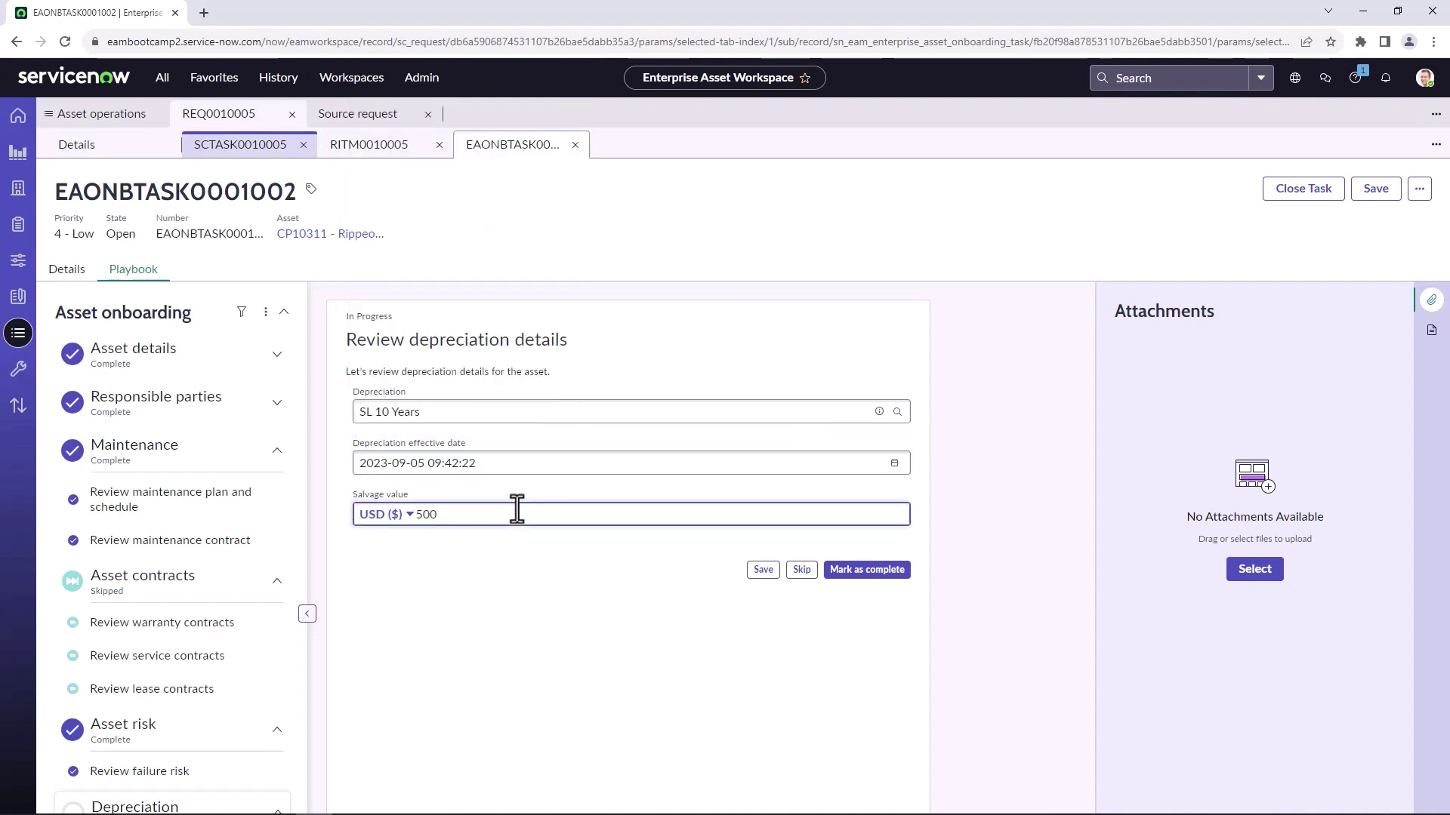
left_click(870, 574)
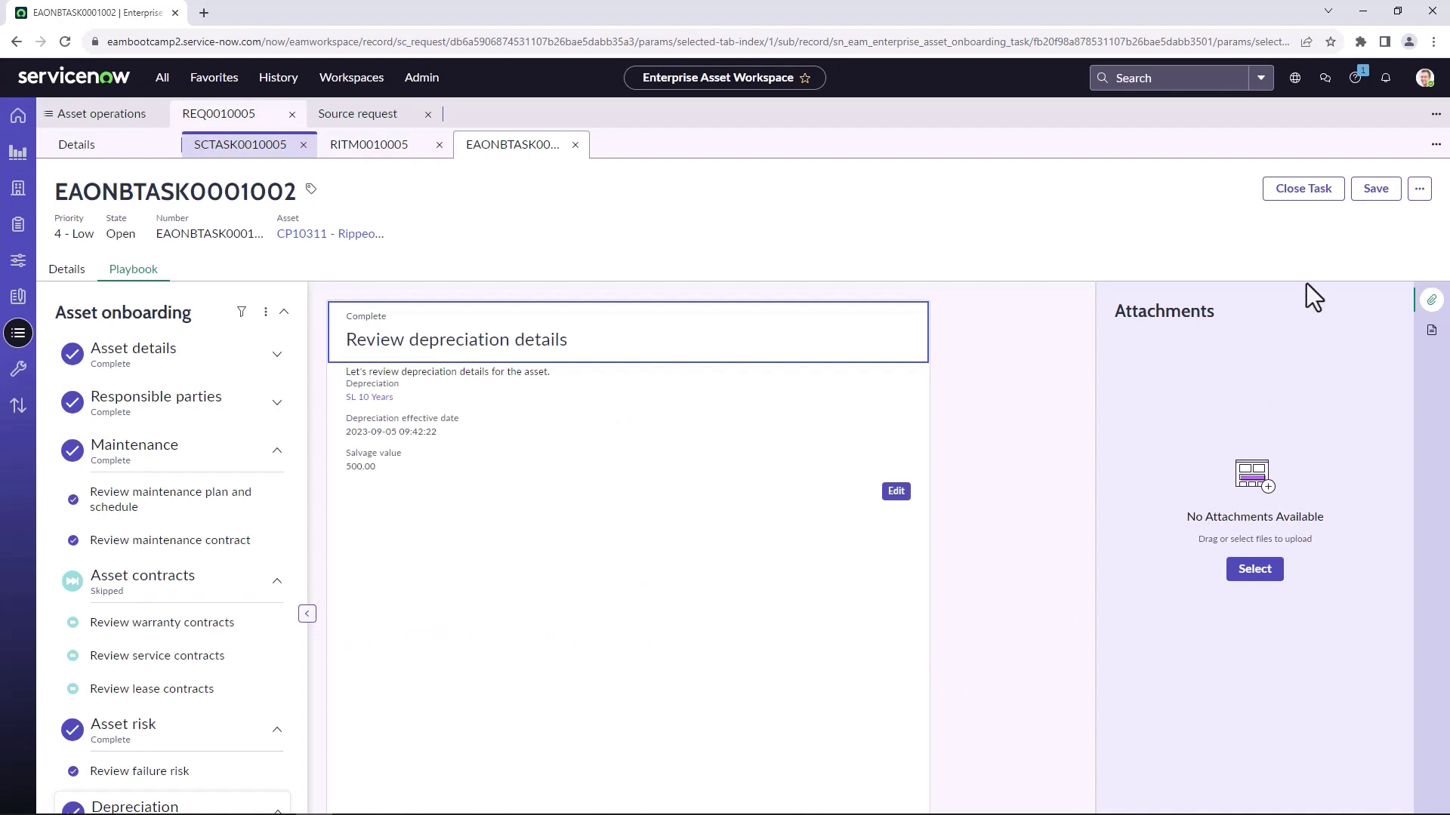
Step: Close onboarding task EAONBTASK0001002 as complete, close its and RITM0010005's tabs, and return to REQ0010005 details
left_click(1298, 208)
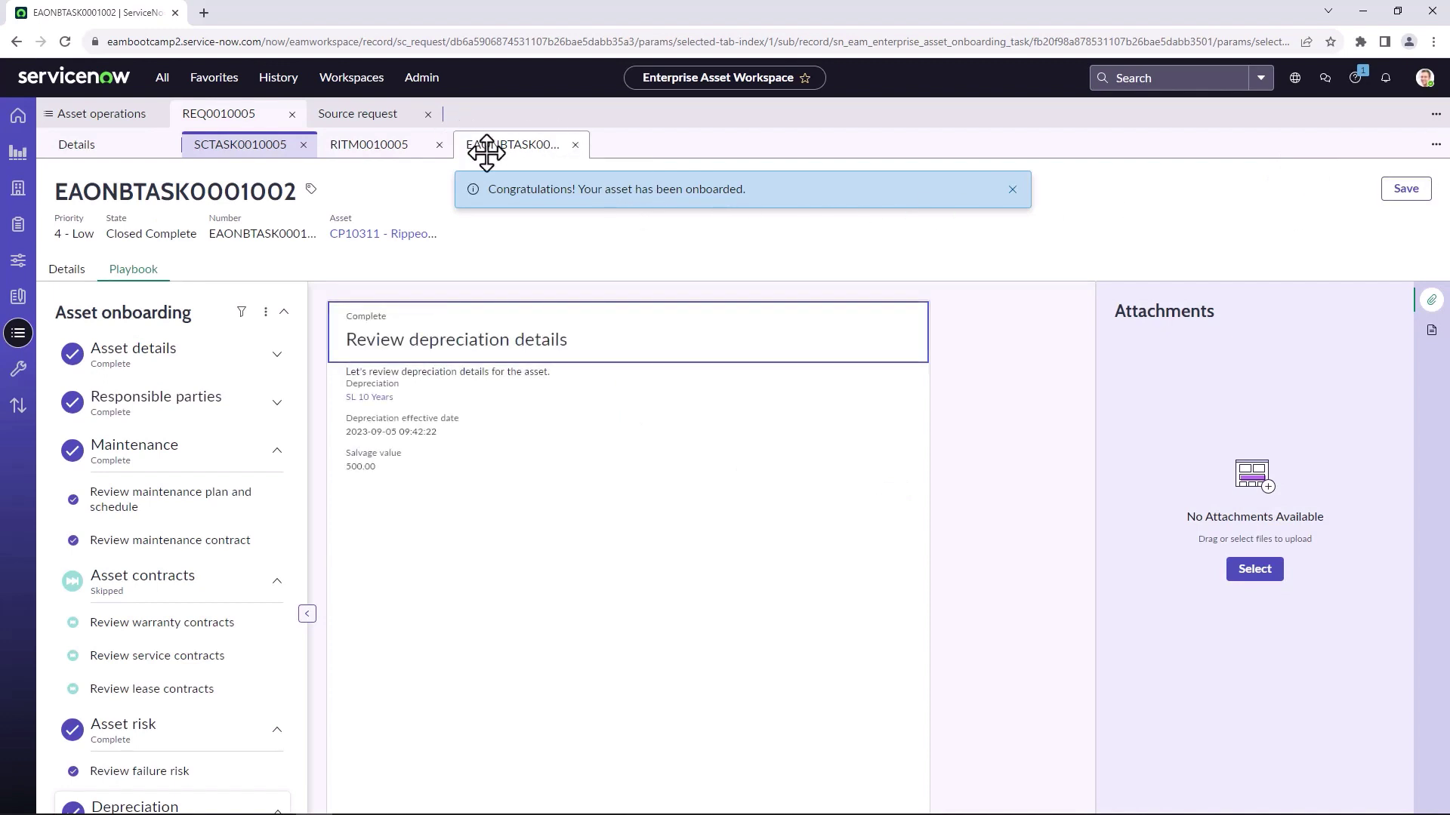
left_click(575, 146)
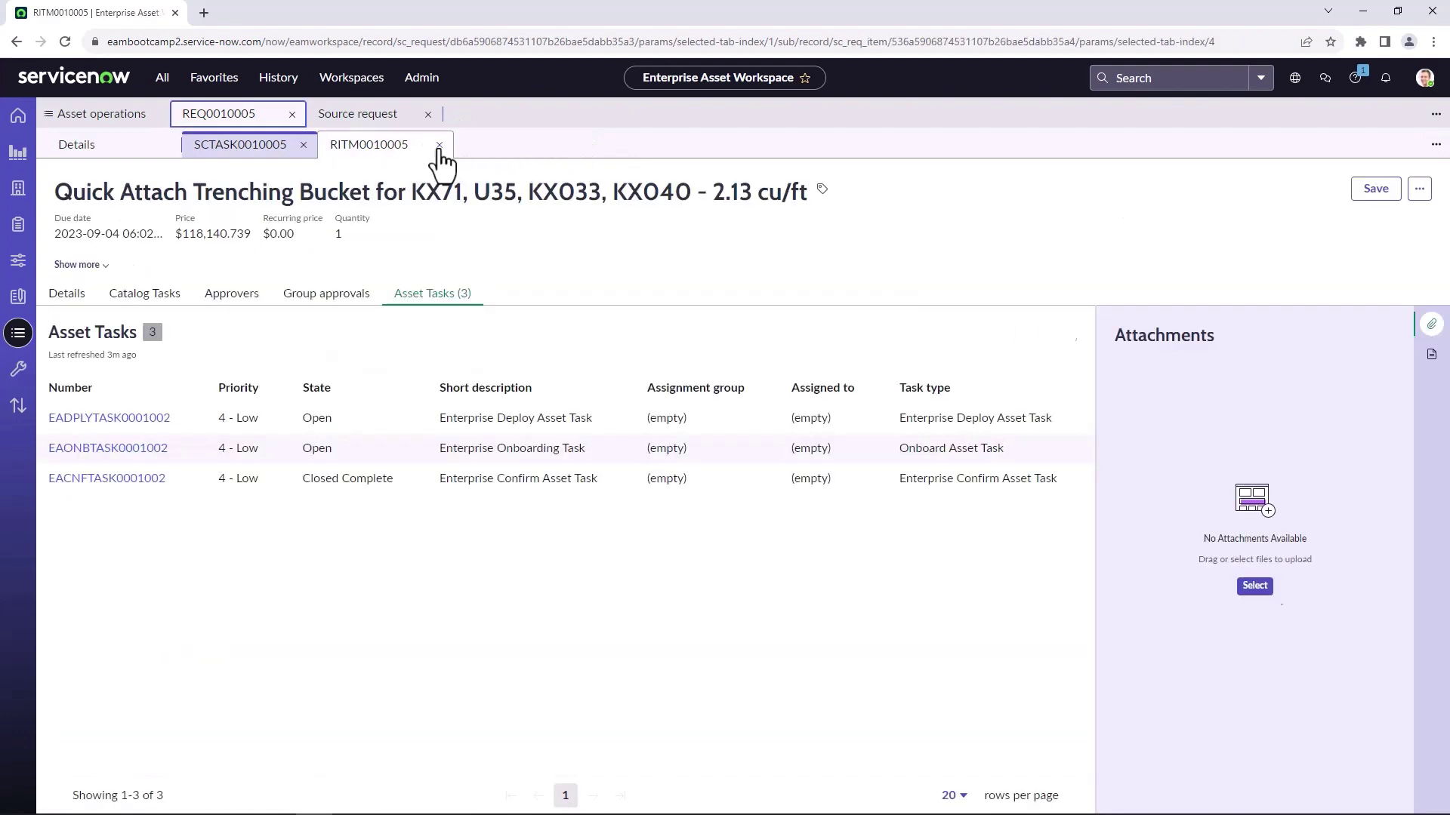
left_click(440, 145)
left_click(133, 151)
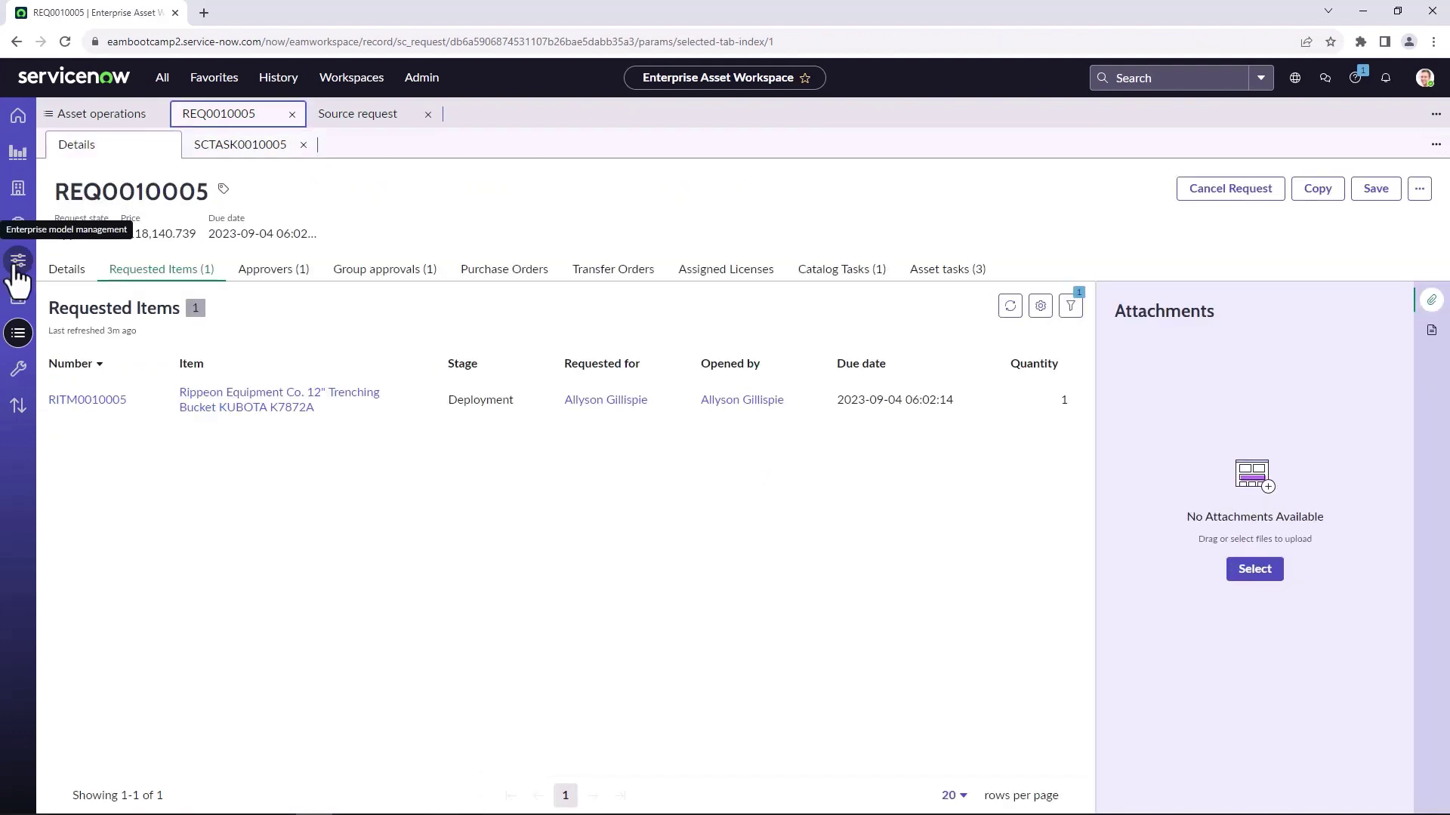
Step: From All enterprise models, open the Rippeon 12" Trenching Bucket's Assets (200) list and select CP10145
left_click(18, 262)
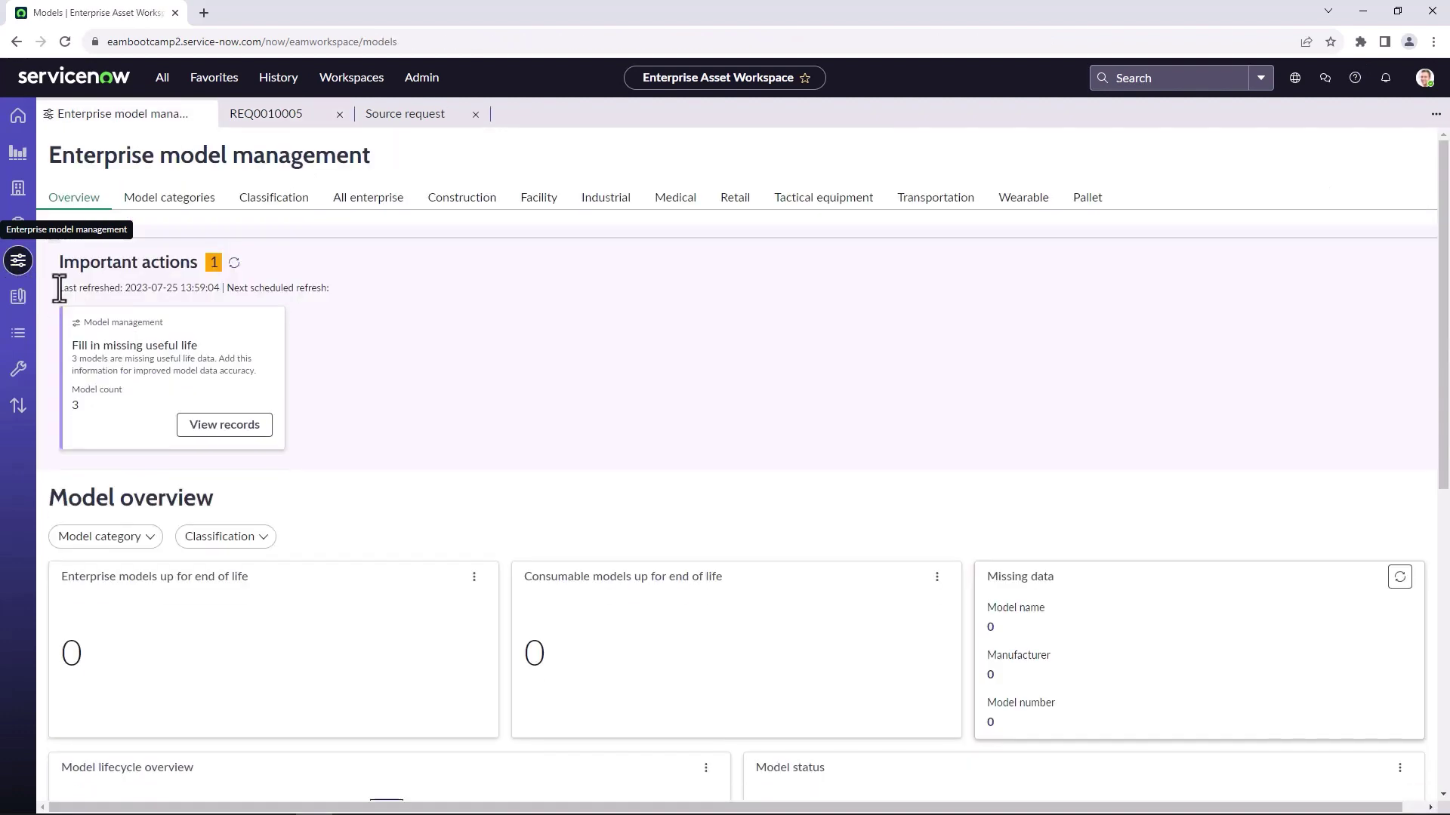
left_click(369, 211)
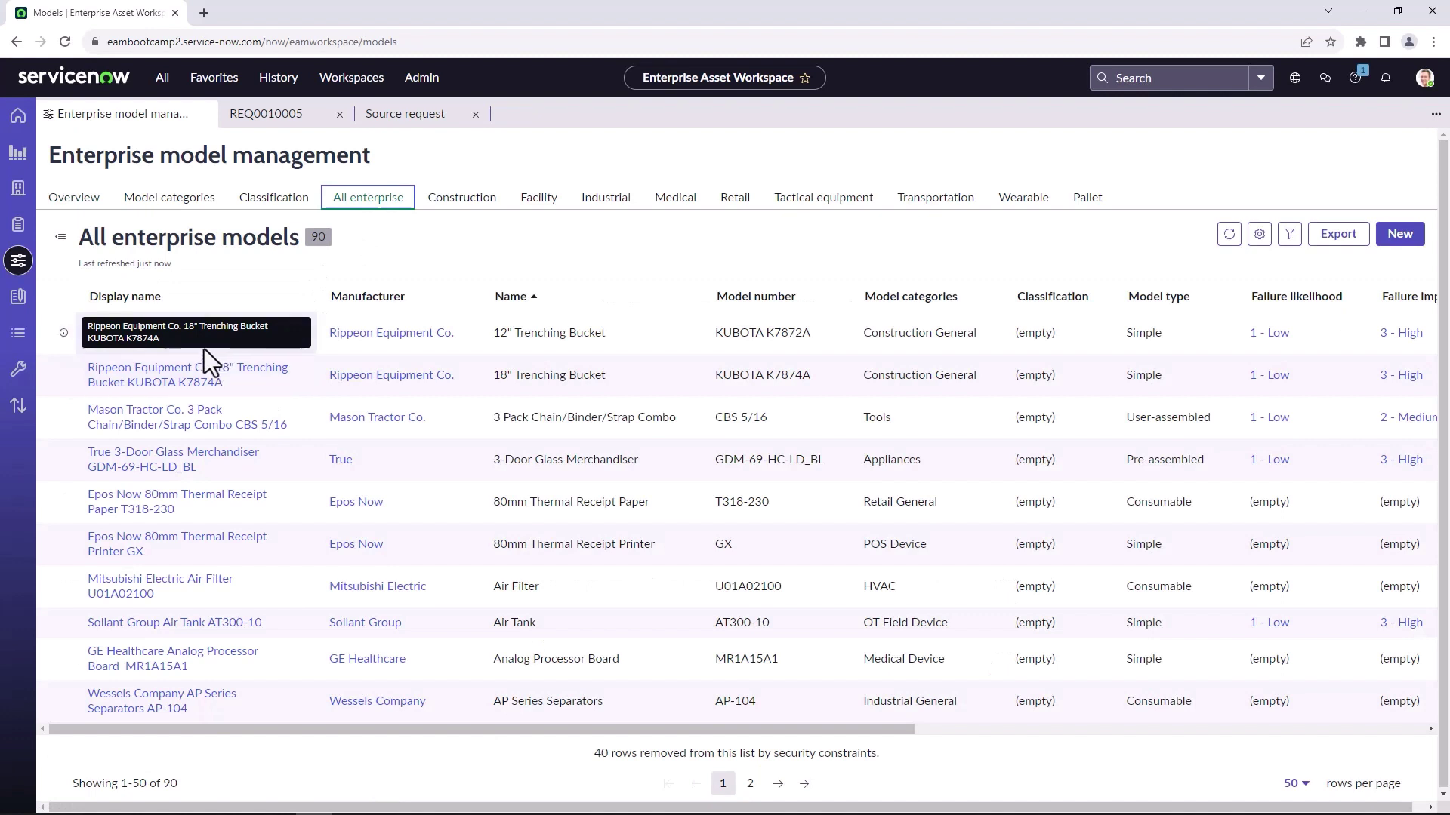
left_click(210, 342)
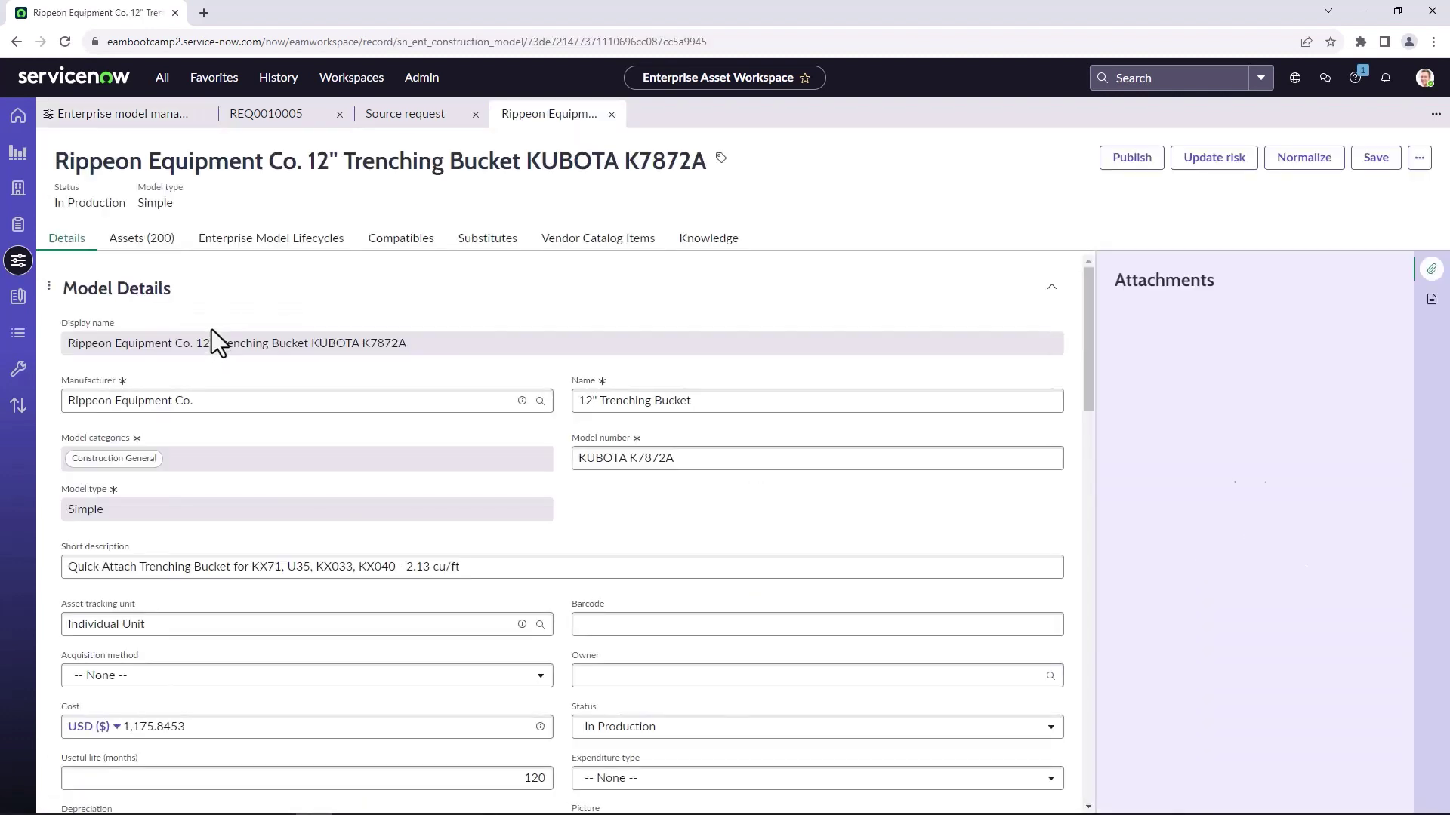
left_click(173, 254)
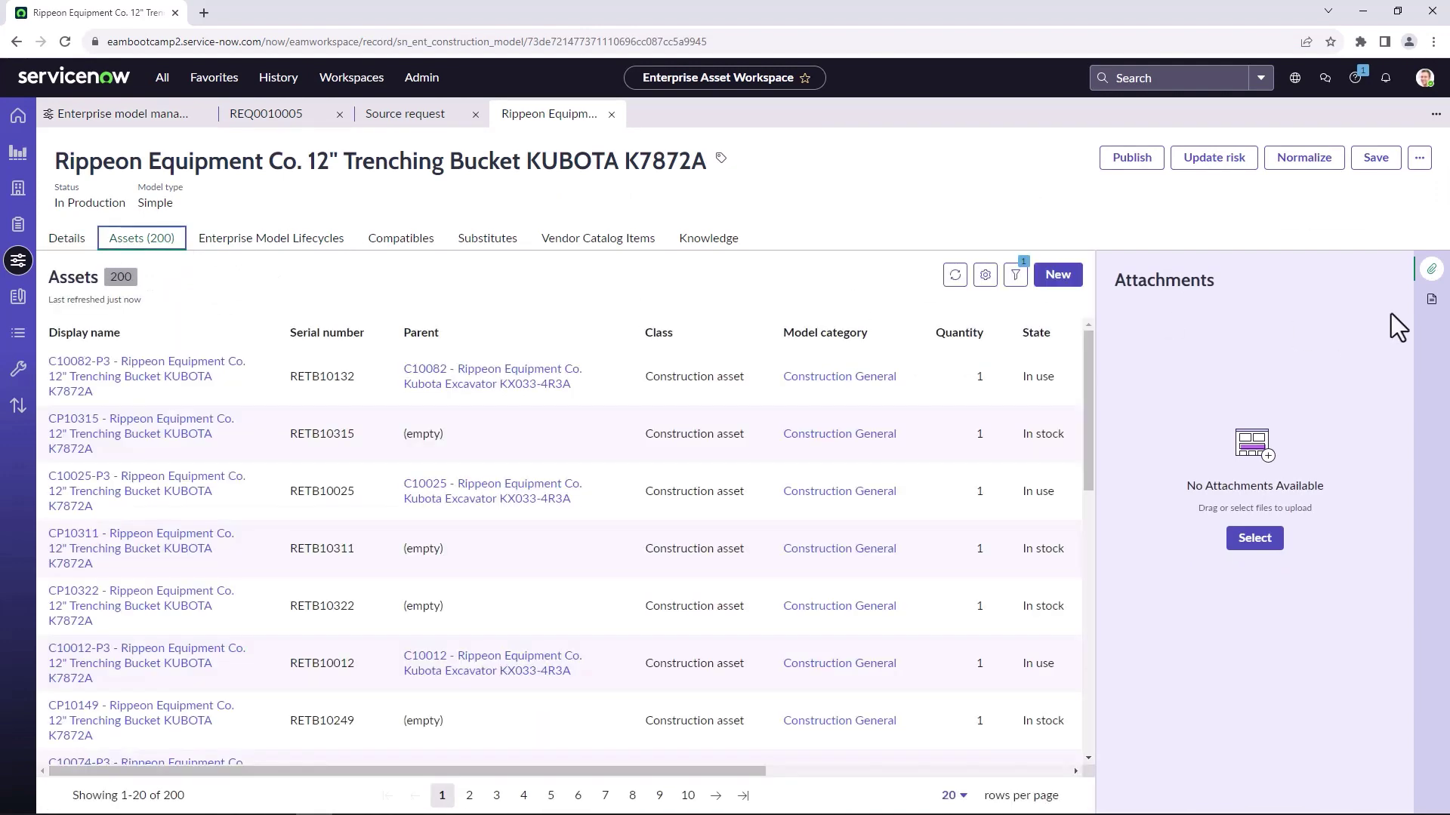
left_click(1431, 270)
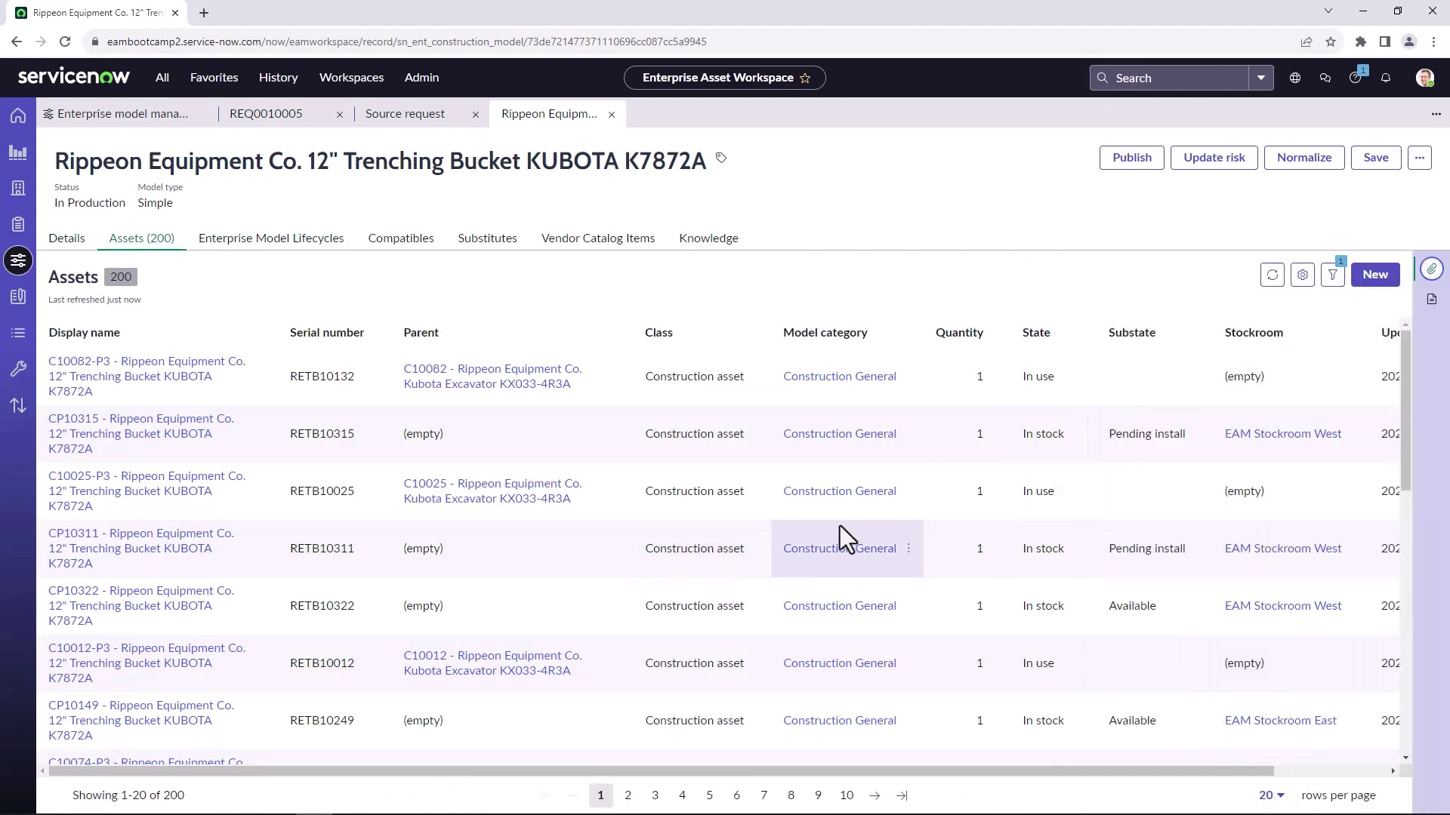
scroll(868, 468, "down", 3)
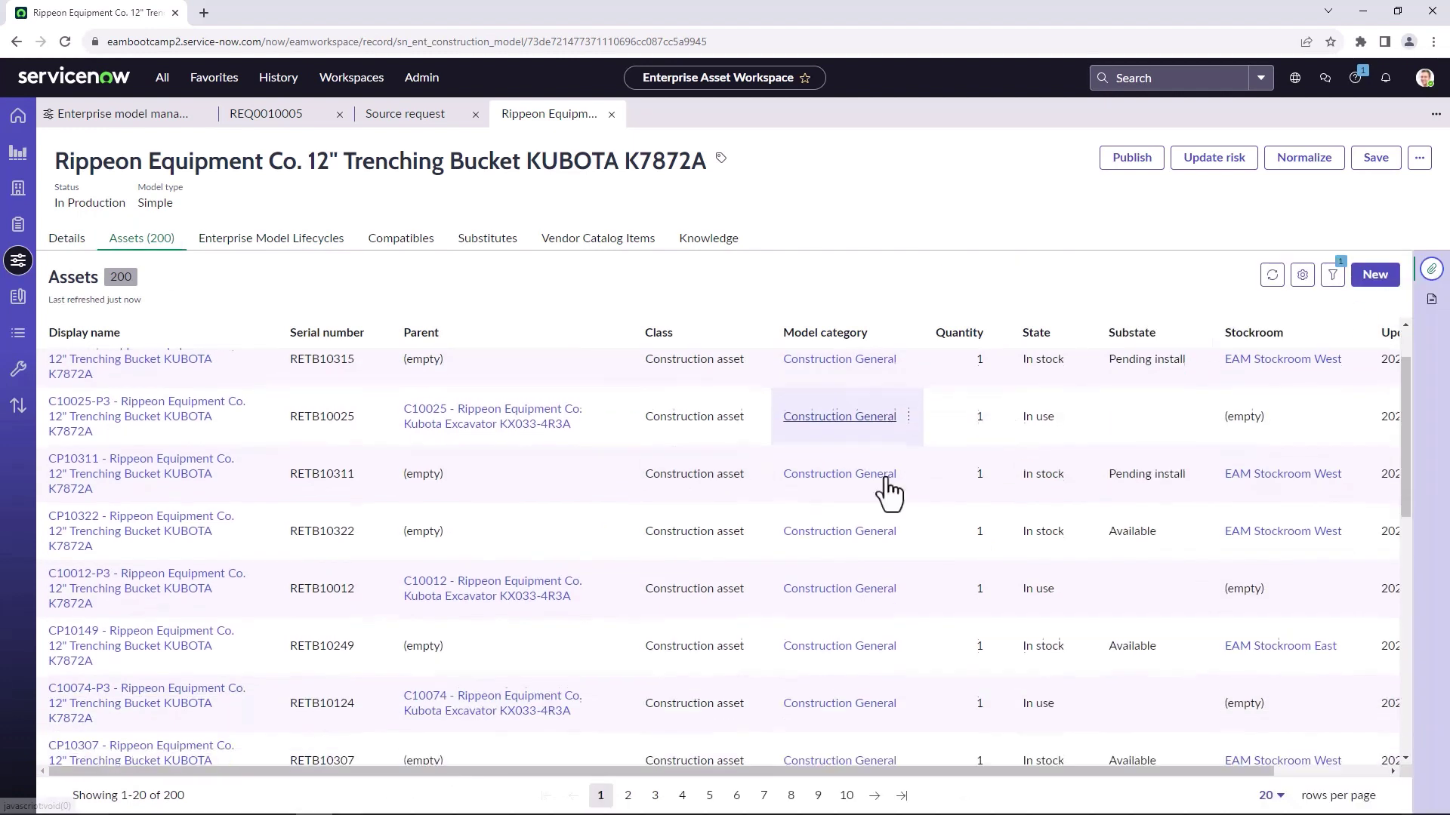
scroll(862, 616, "down", 2)
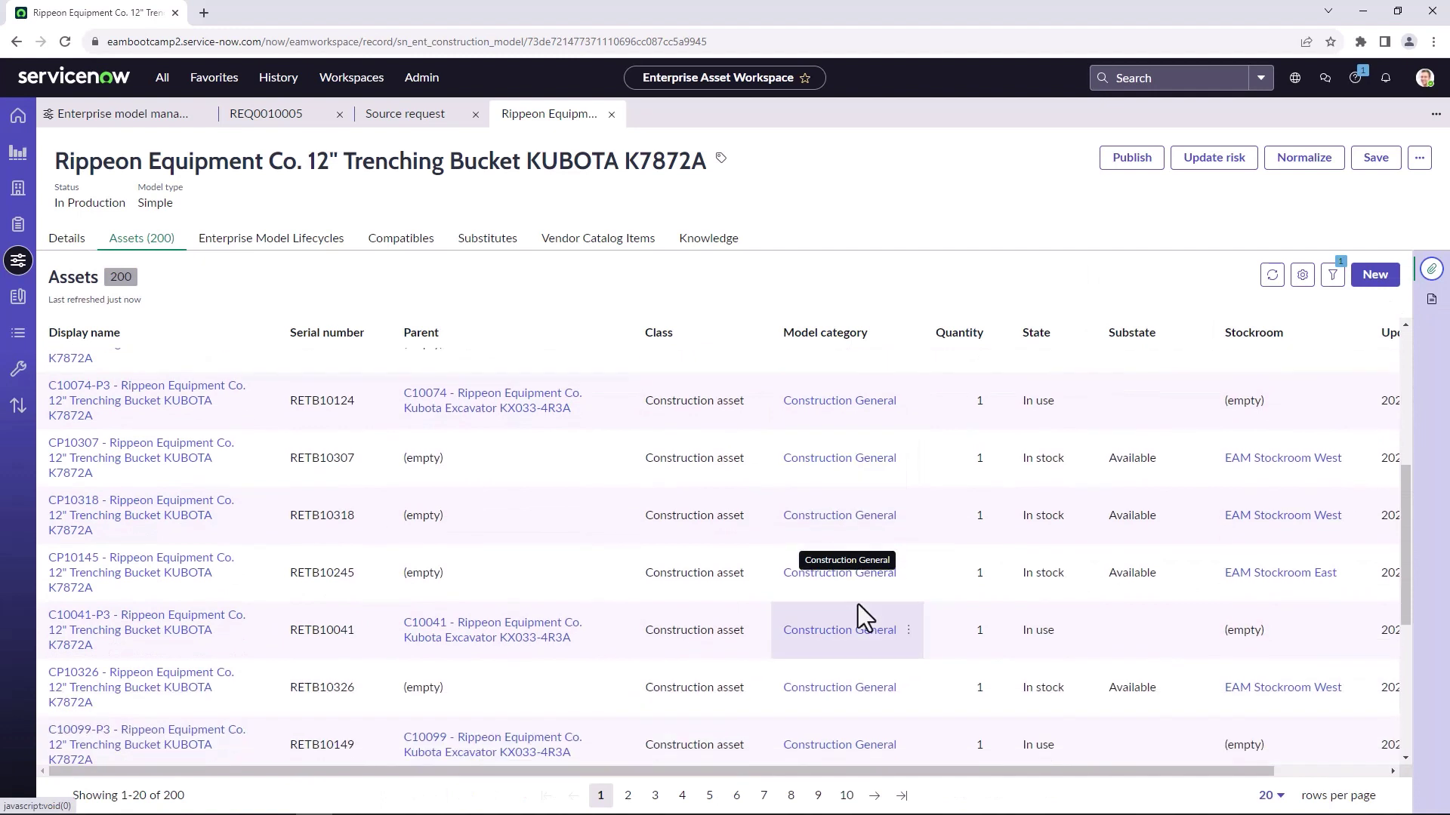
left_click(113, 576)
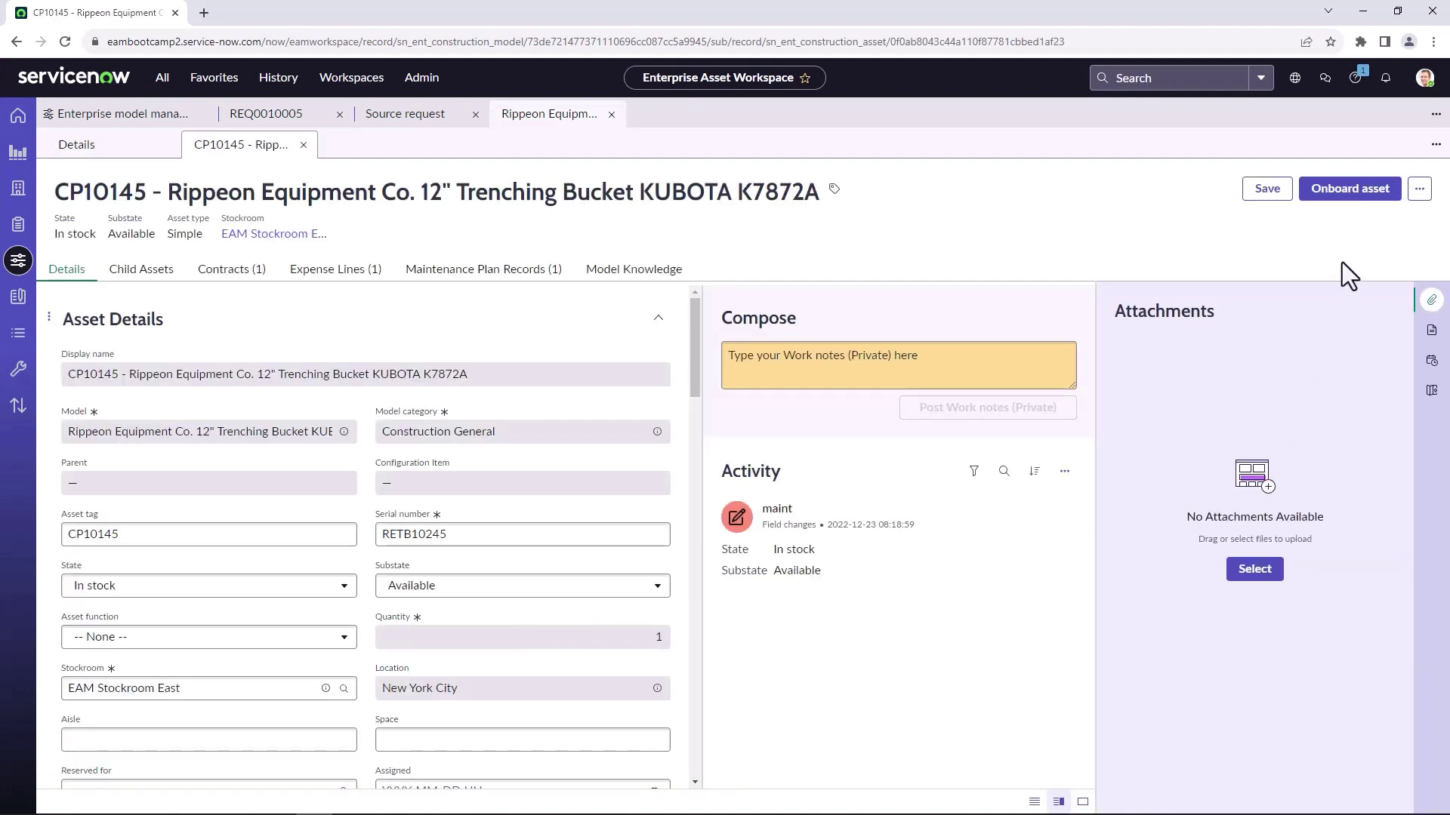
Step: Onboard asset CP10145, creating task EAONBTASK0001003, and view that task's Playbook
left_click(1339, 213)
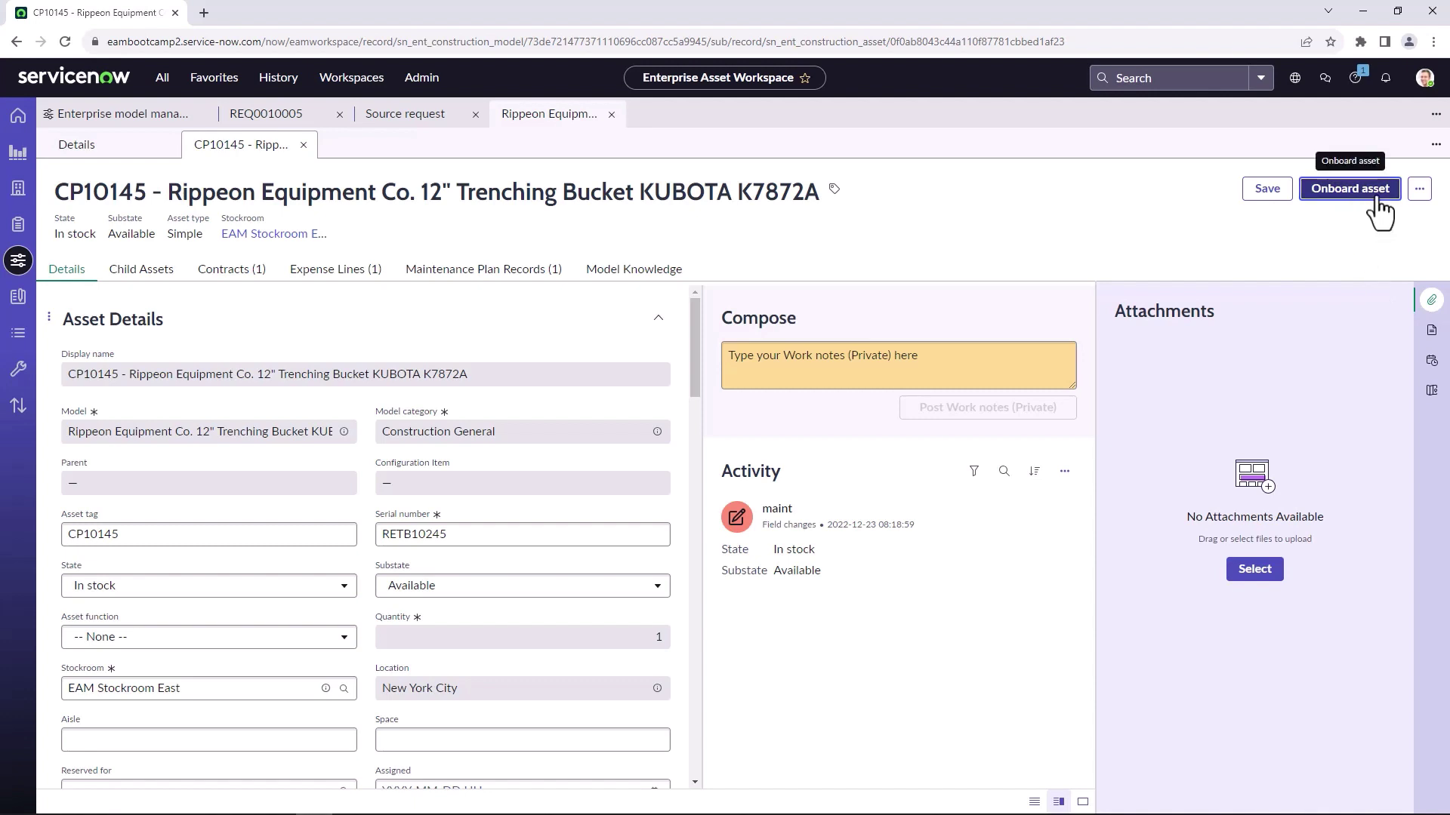
left_click(1350, 188)
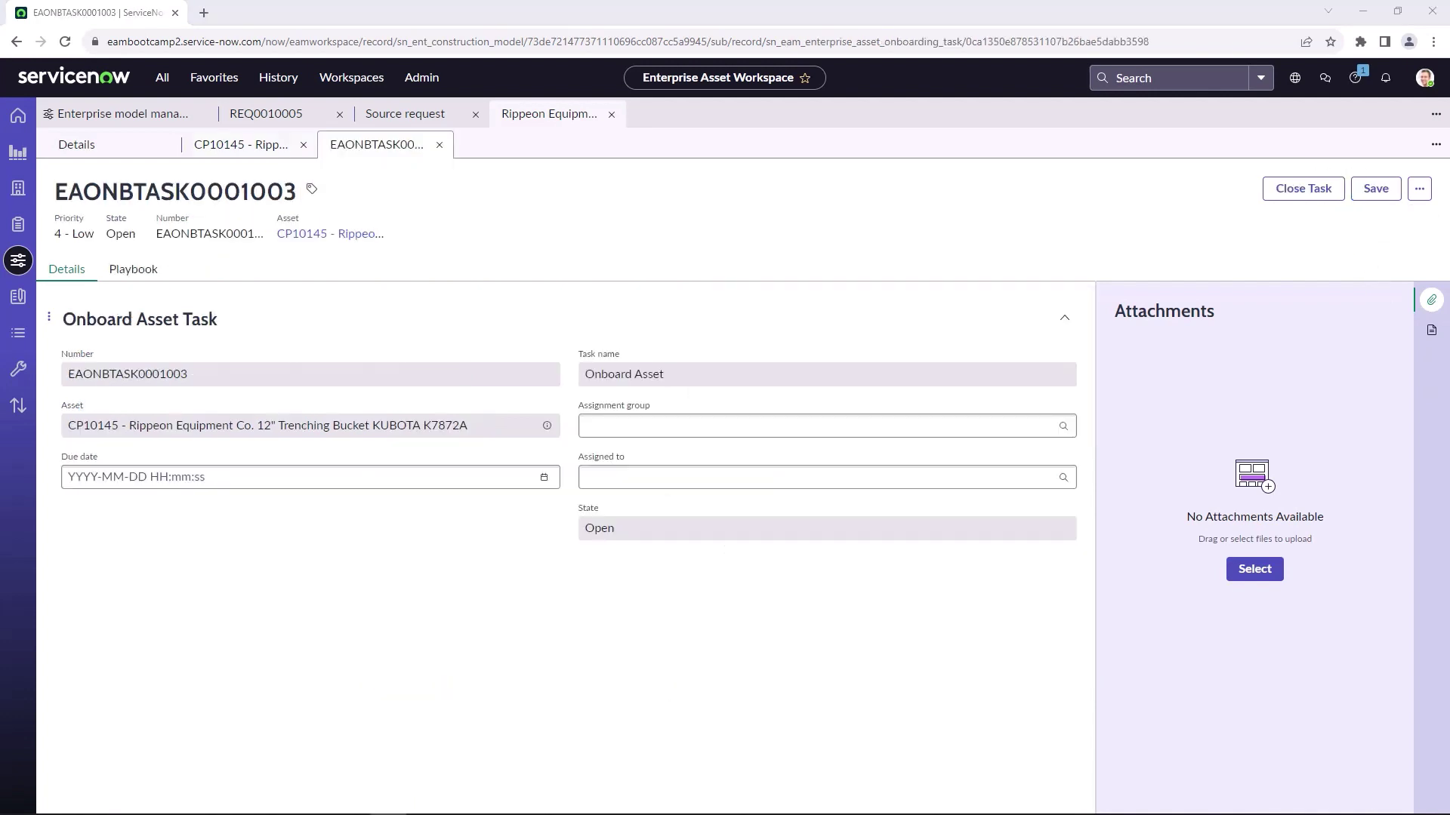
left_click(135, 272)
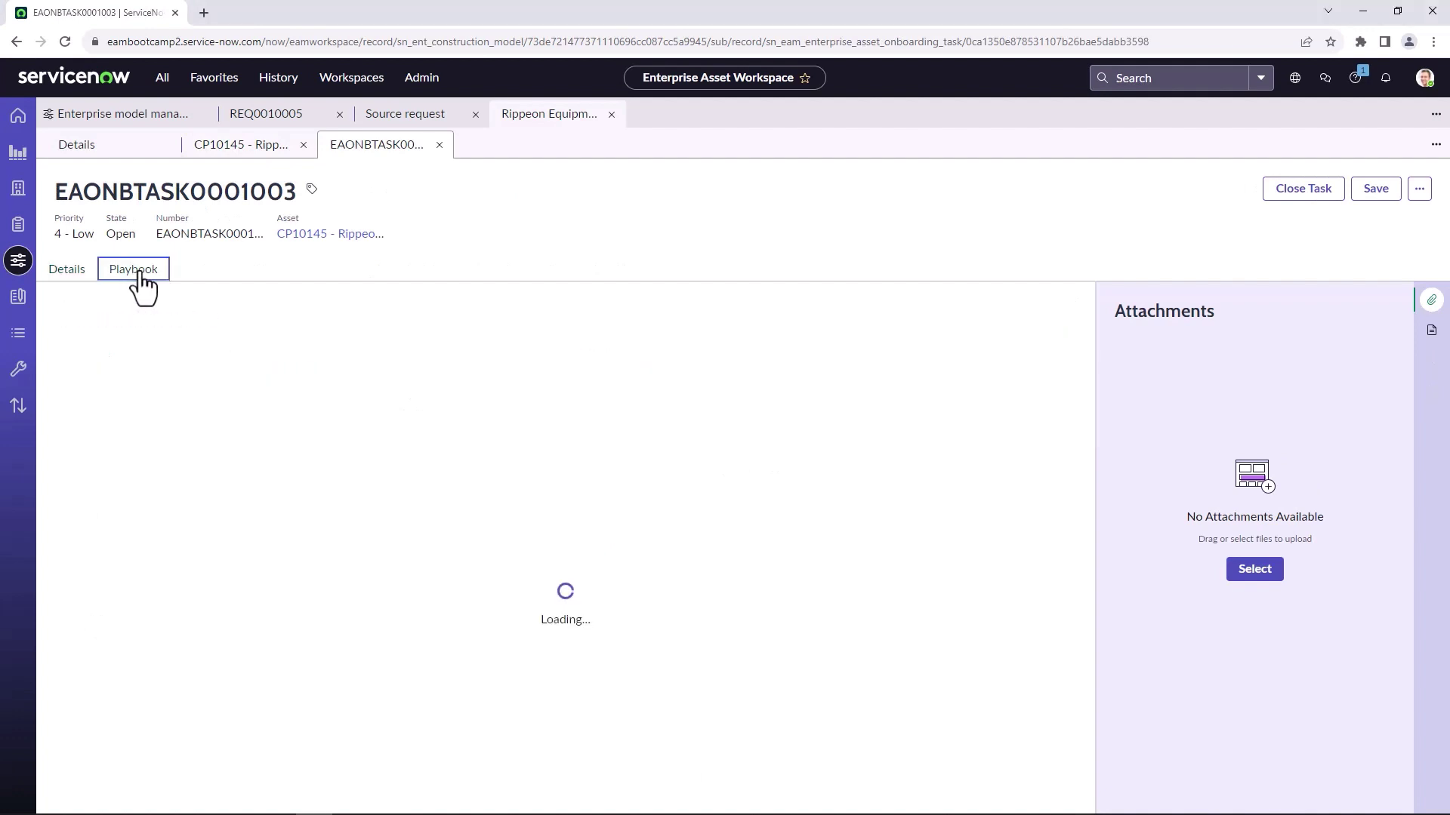